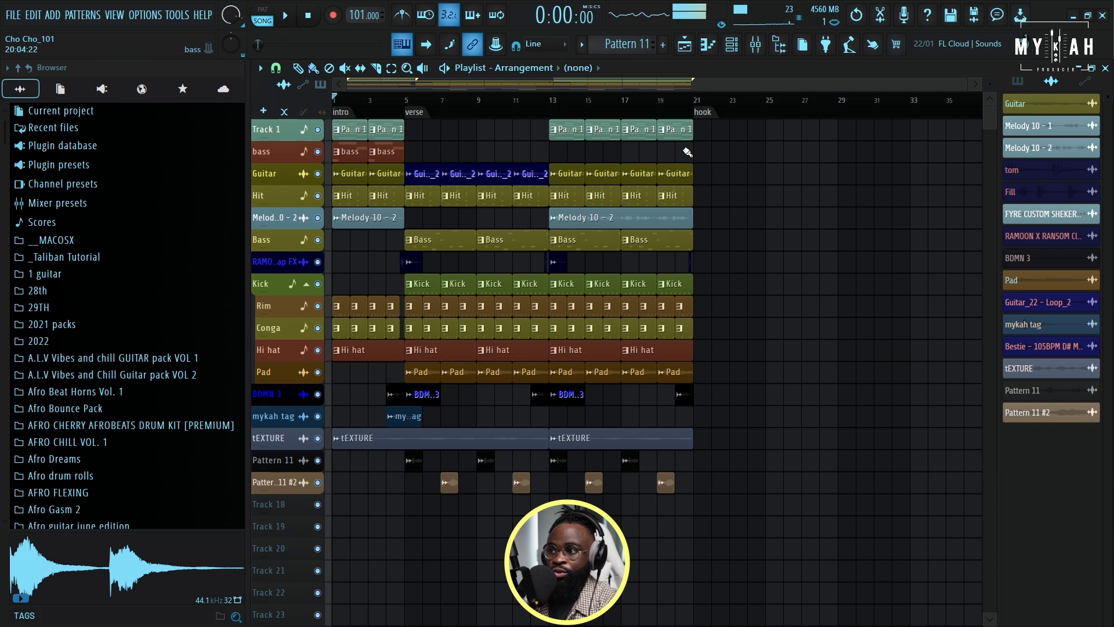
Switch to the Guitar pattern in the channel rack and check the instrument loaded in its Kontakt 7 channel
left_click(733, 46)
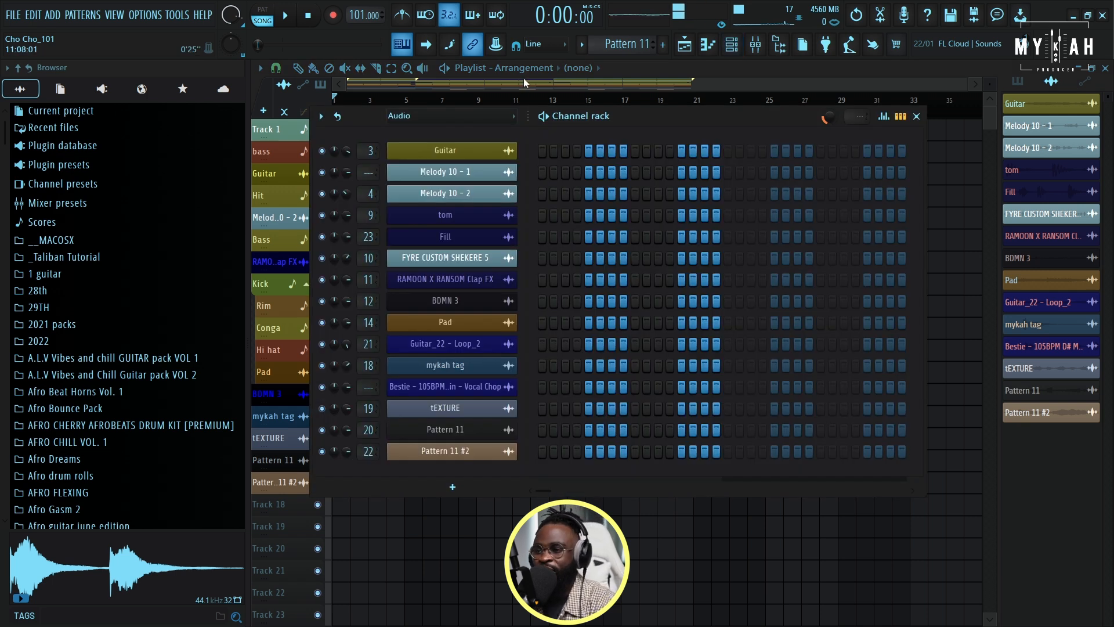
left_click(581, 44)
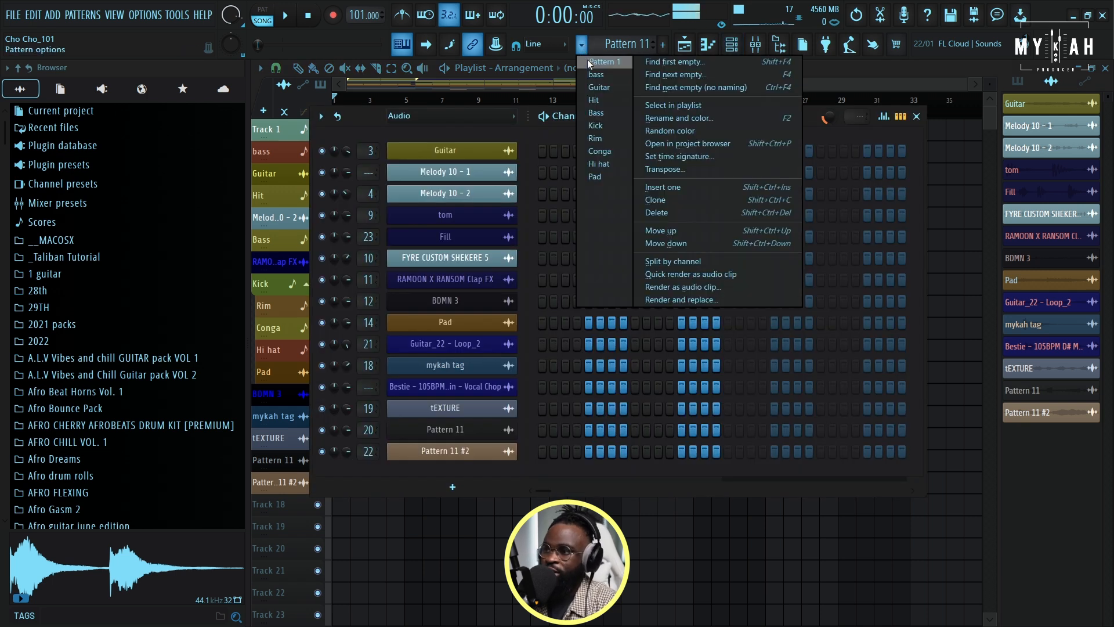
left_click(595, 87)
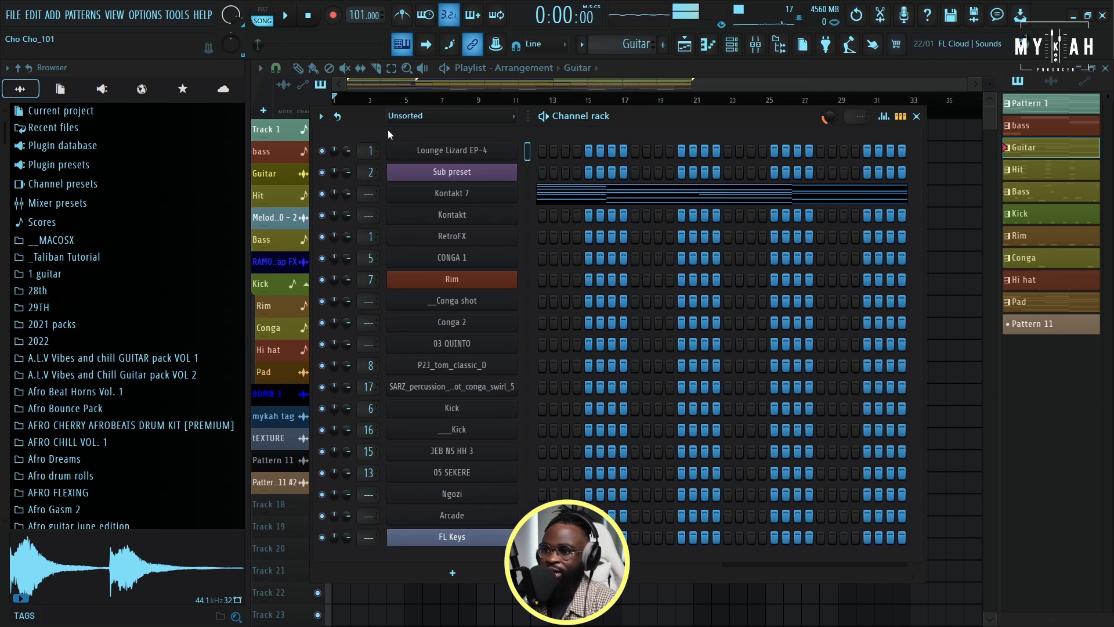
left_click(470, 194)
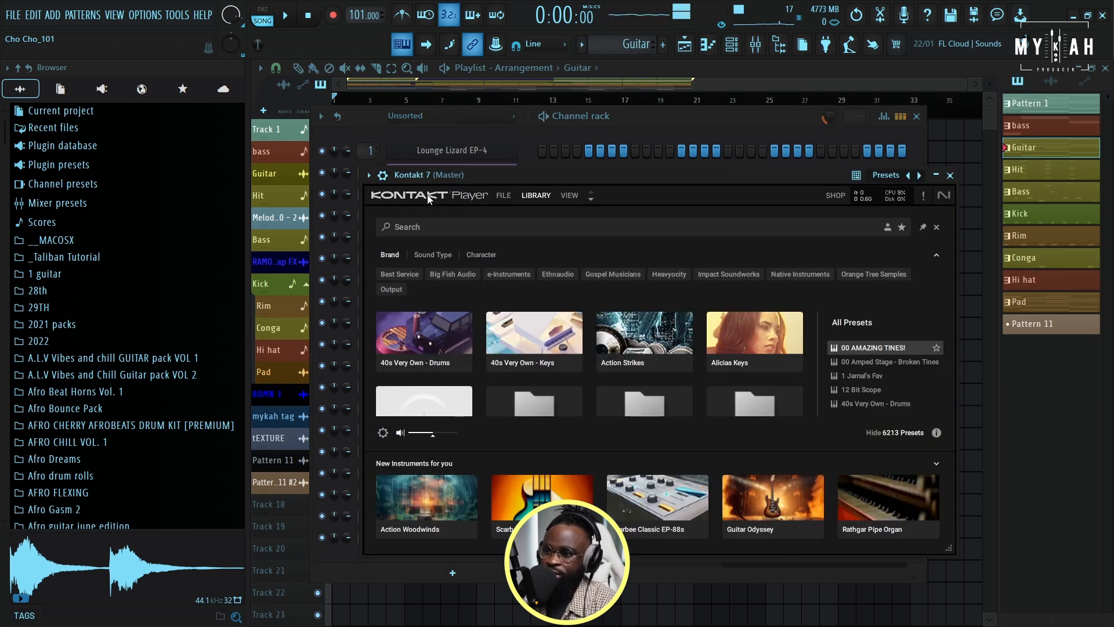
left_click_drag(514, 171, 550, 147)
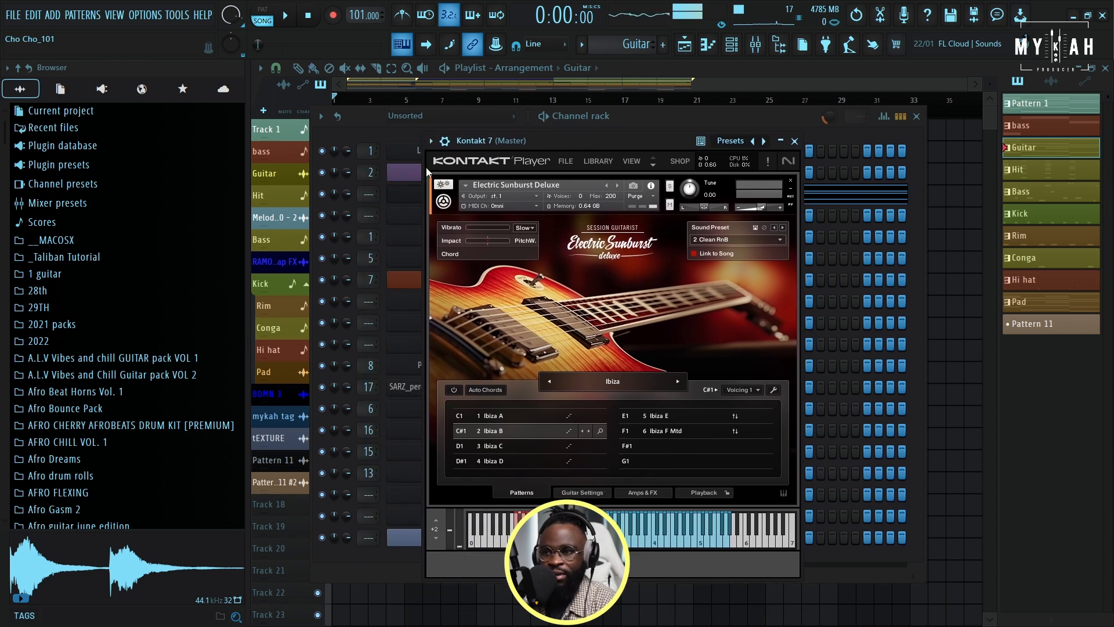
left_click(663, 120)
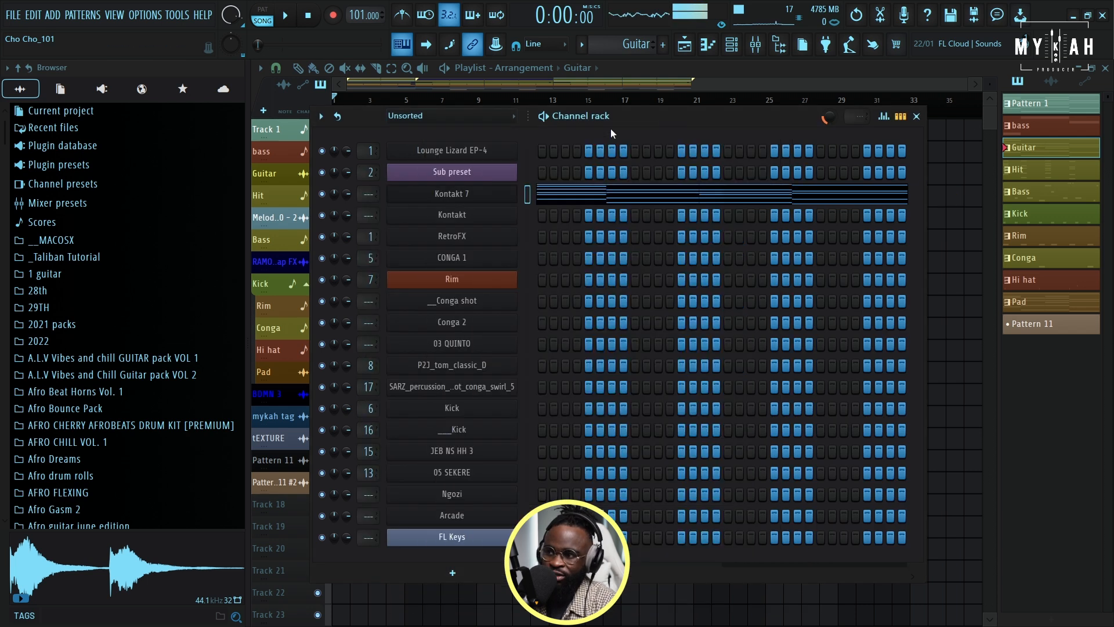
Open the Kontakt 7 channel's notes in the piano roll and listen to the guitar chords
left_click(574, 197)
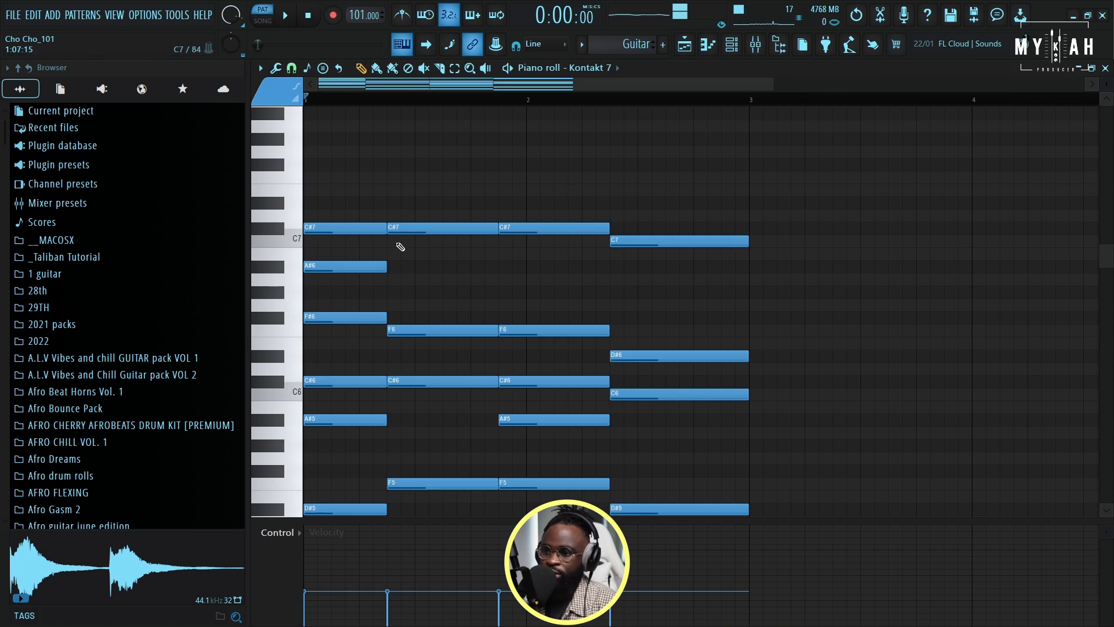
key("space")
scroll(441, 302, "down", 3)
scroll(517, 355, "down", 2)
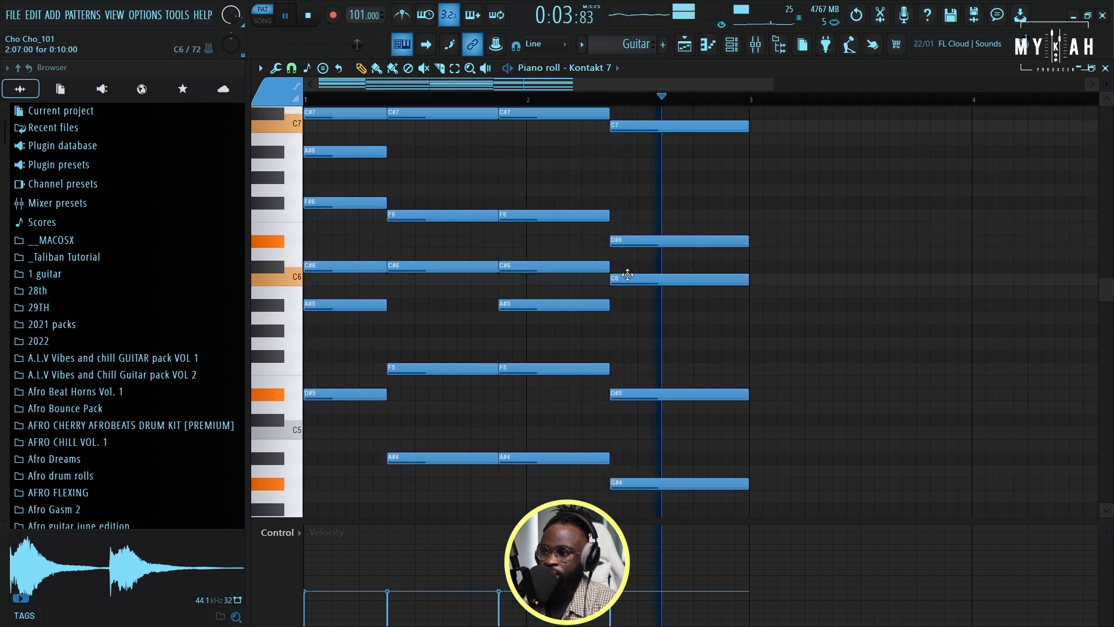
key("space")
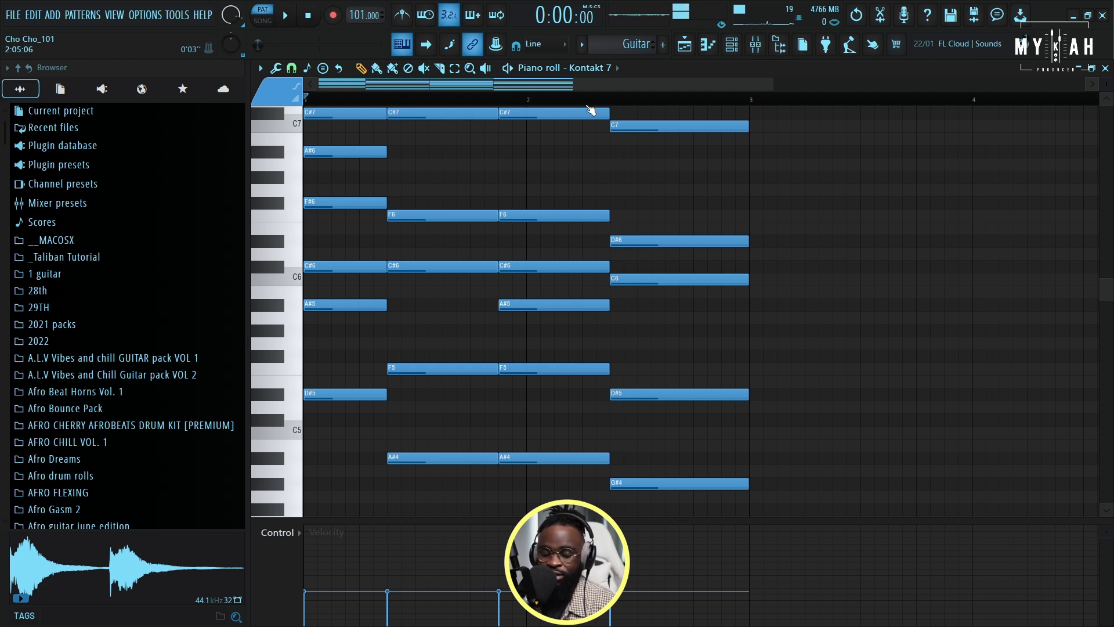
Play the Guitar pattern while viewing the Kontakt 7 instrument from the channel rack
key("space")
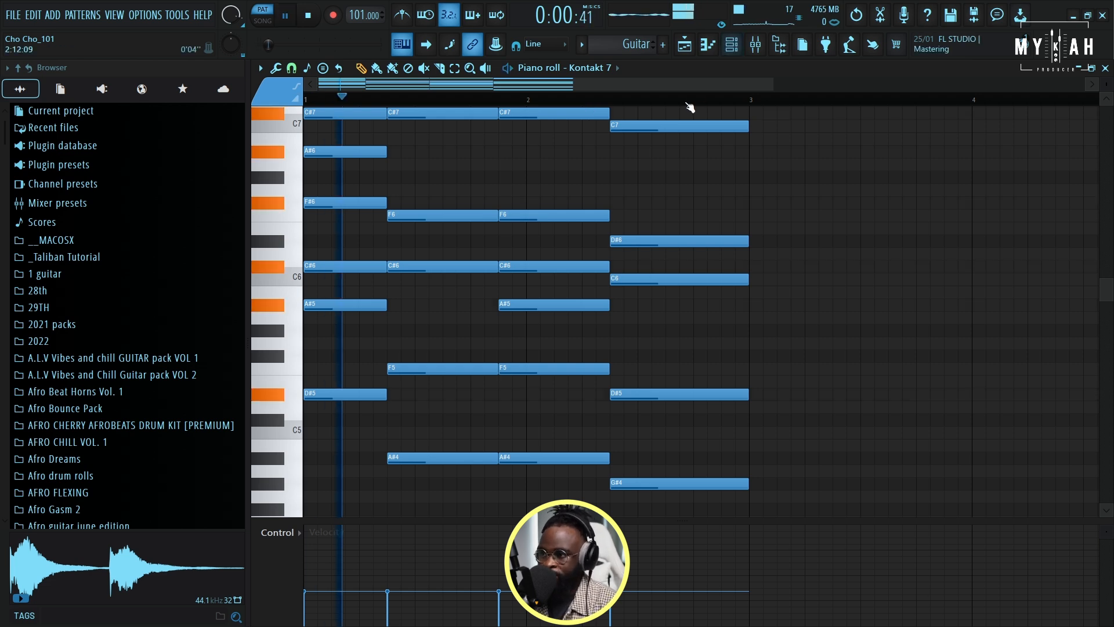
left_click(731, 44)
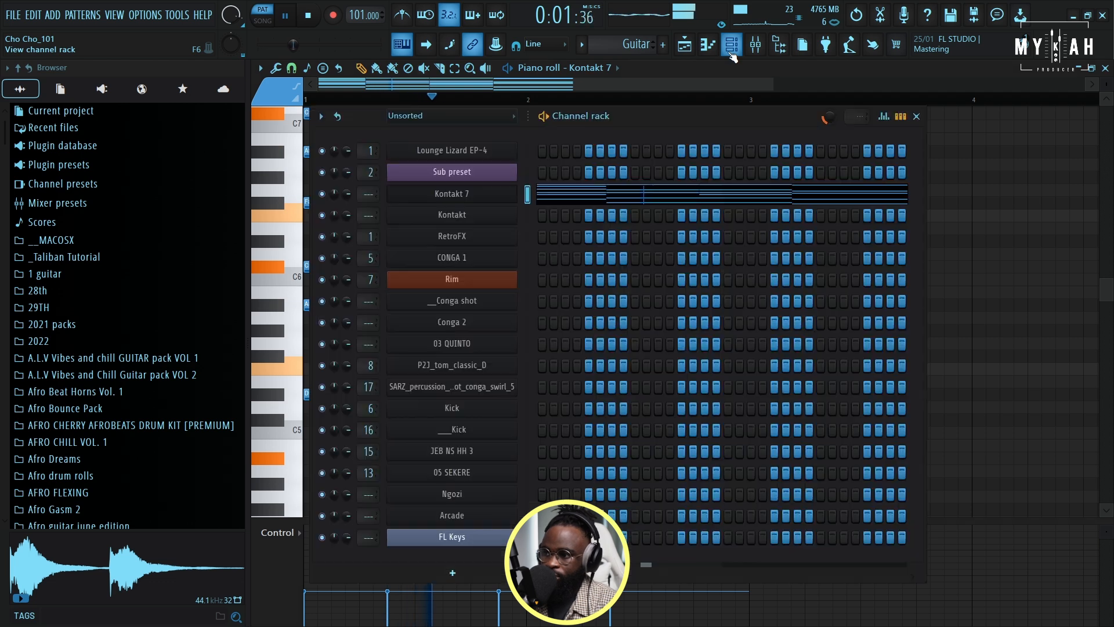
left_click(489, 202)
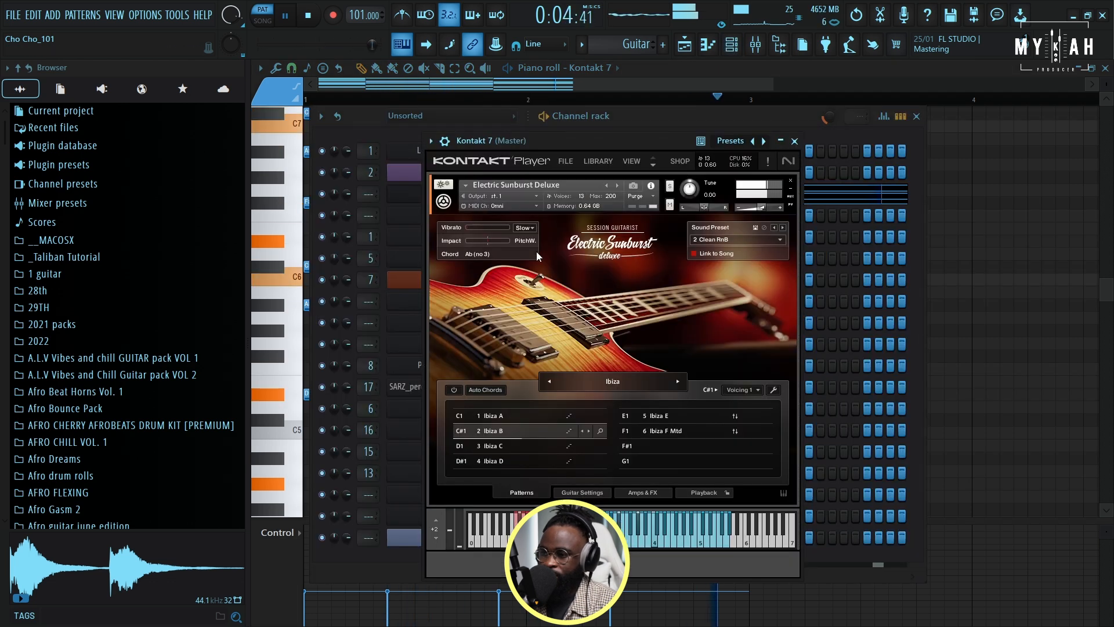
key("space")
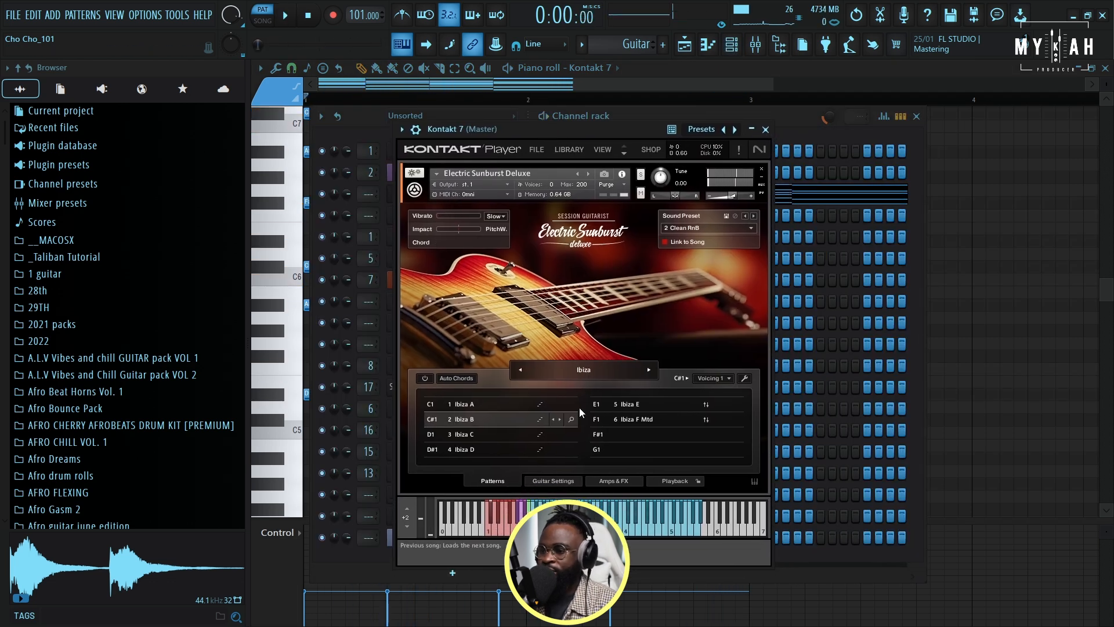
Audition the Ibiza A strumming pattern in Electric Sunburst Deluxe with the guitar chords
left_click(471, 405)
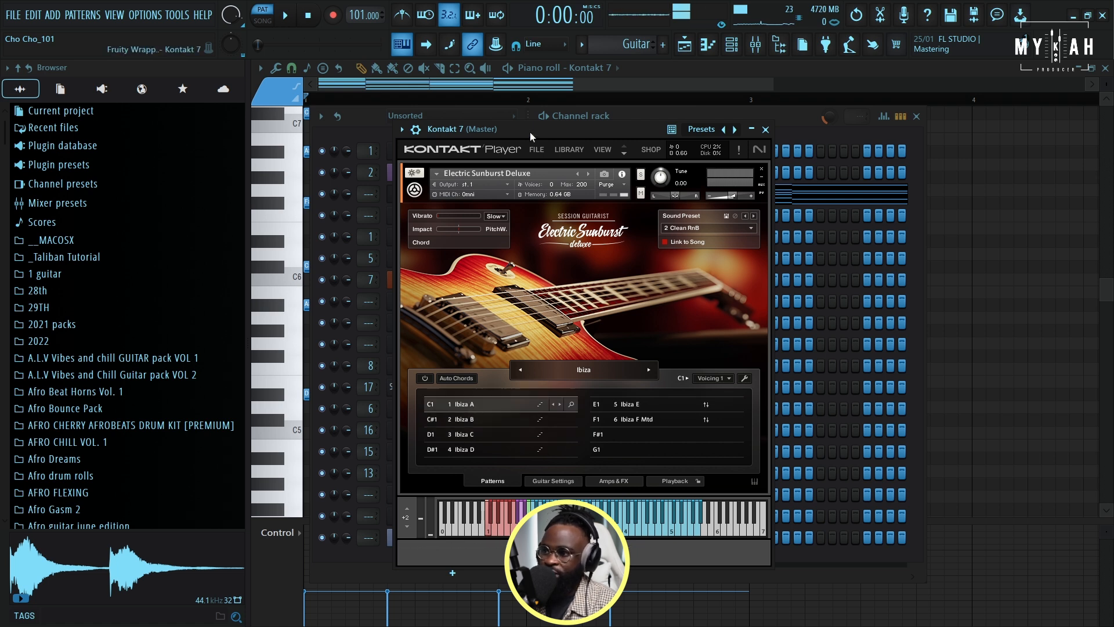
left_click_drag(530, 131, 552, 129)
key("space")
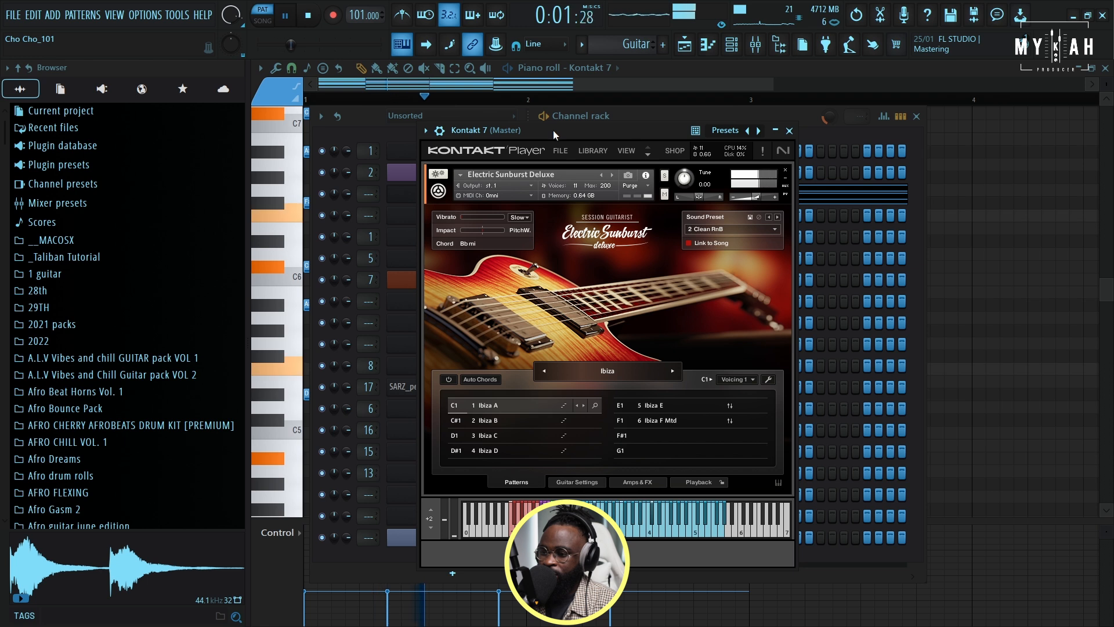
key("space")
Audition the Ibiza B strumming pattern with the same guitar chords
left_click(499, 421)
left_click_drag(561, 136, 586, 134)
key("space")
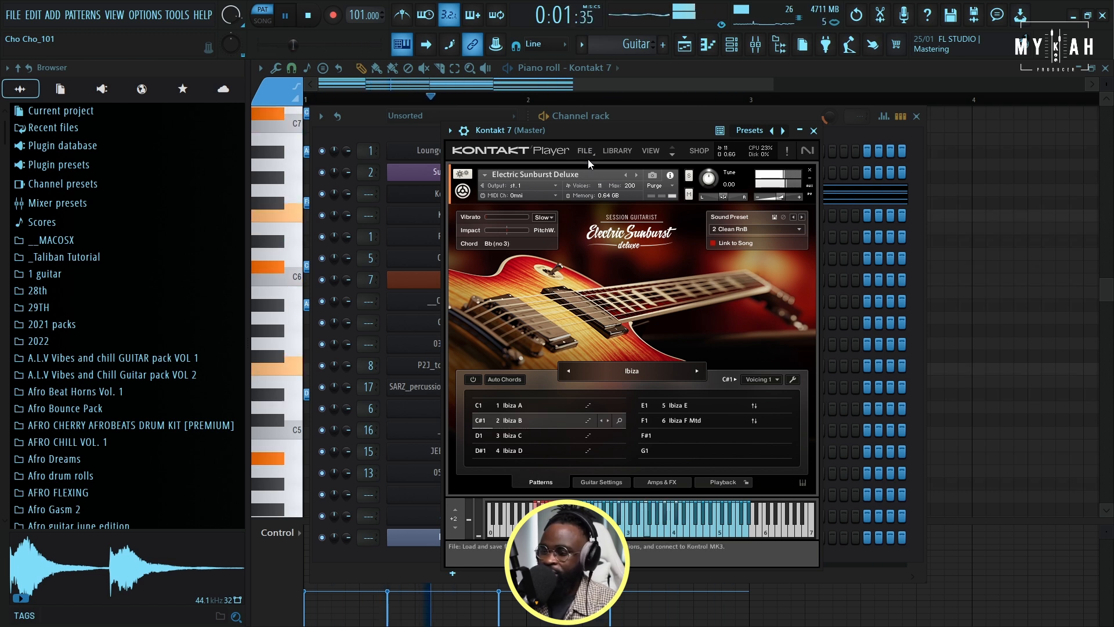
key("space")
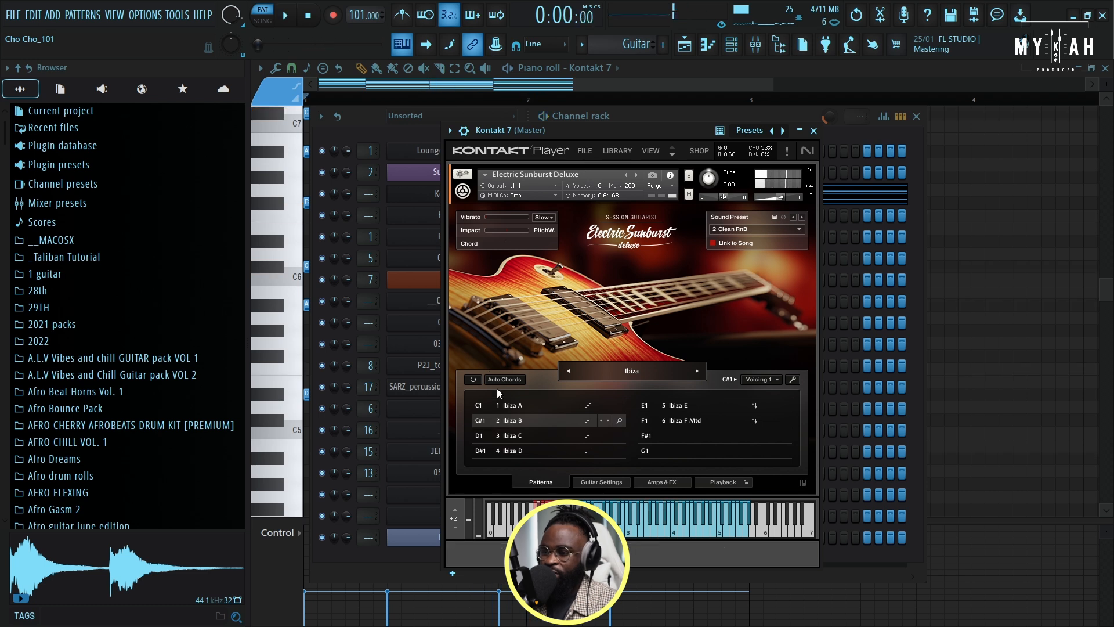
Audition the Ibiza C and Ibiza D strumming patterns one after the other
left_click(512, 440)
left_click_drag(597, 131, 563, 131)
key("space")
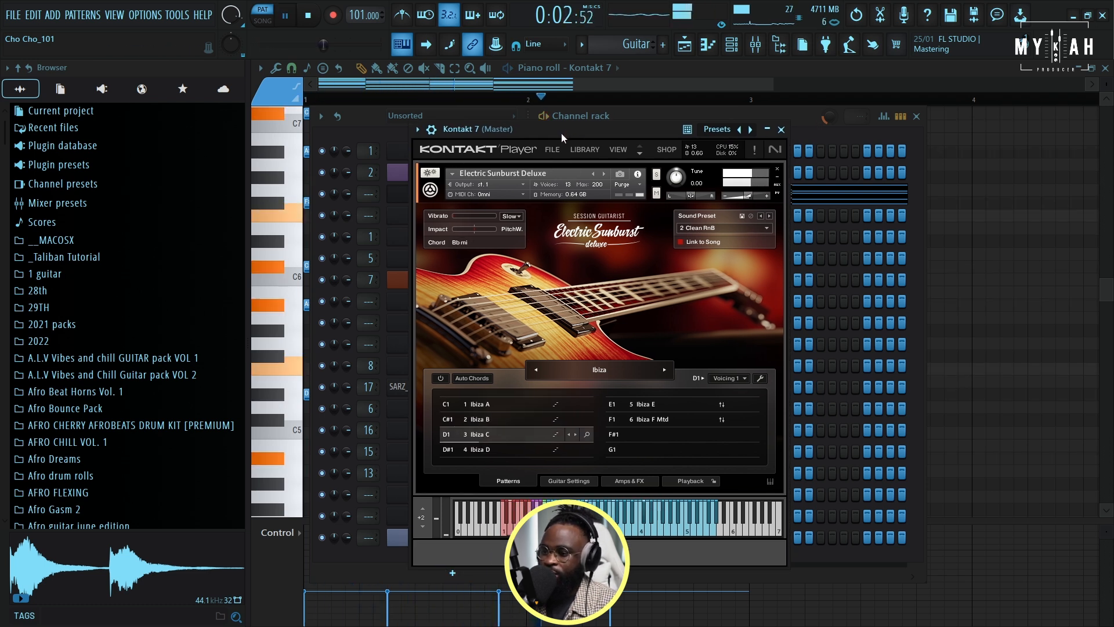
left_click(484, 450)
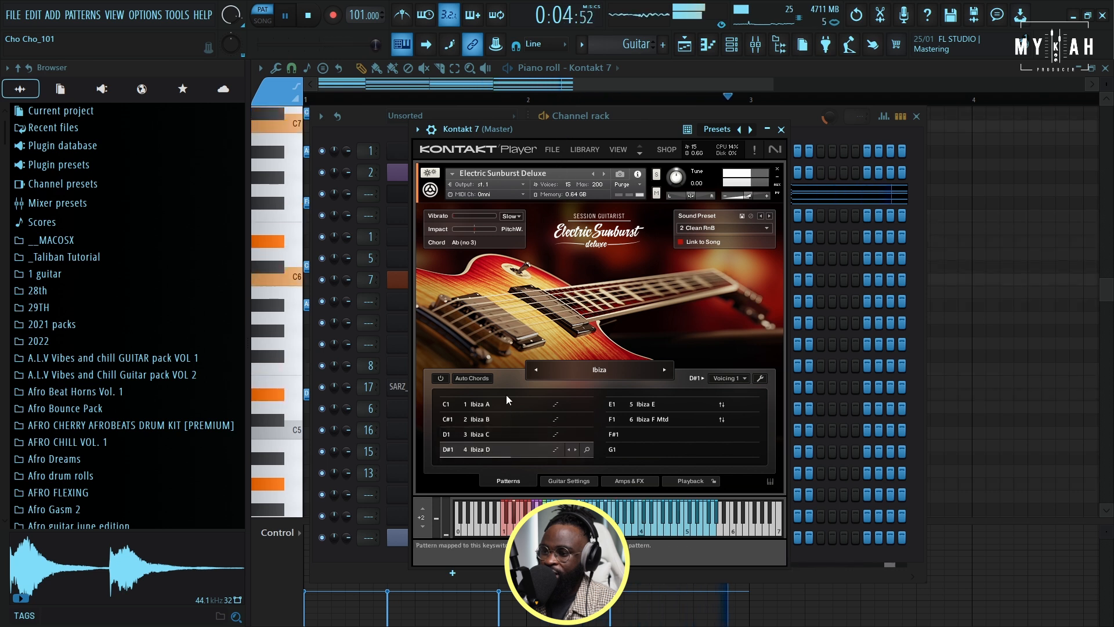
left_click_drag(612, 129, 592, 130)
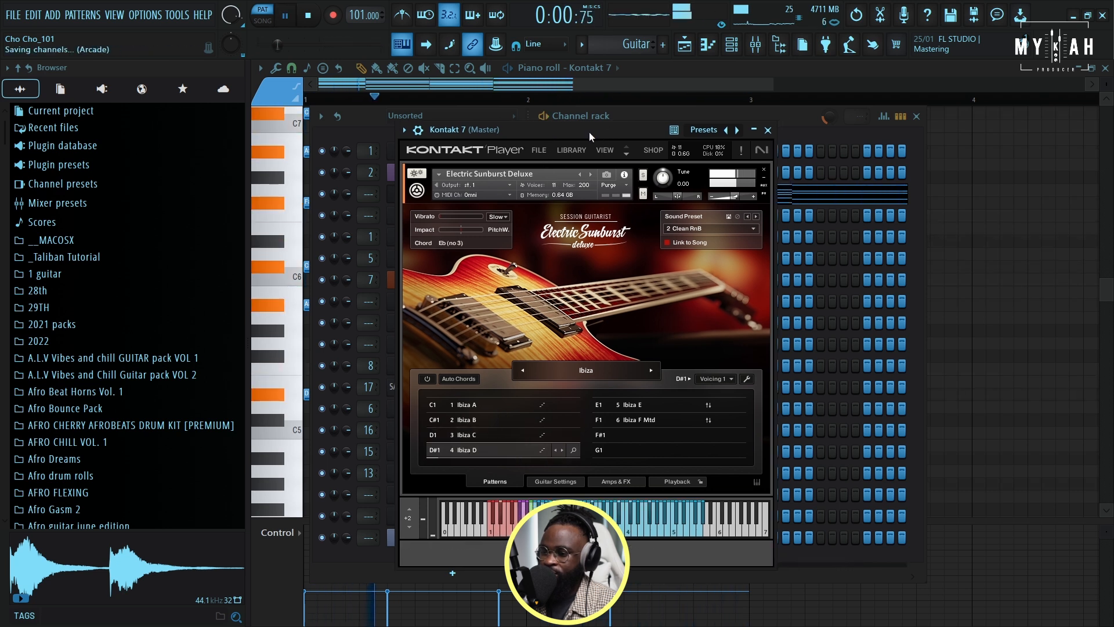
Audition the Ibiza E and Ibiza F Mtd strumming patterns during playback
left_click(636, 407)
left_click_drag(606, 129, 626, 131)
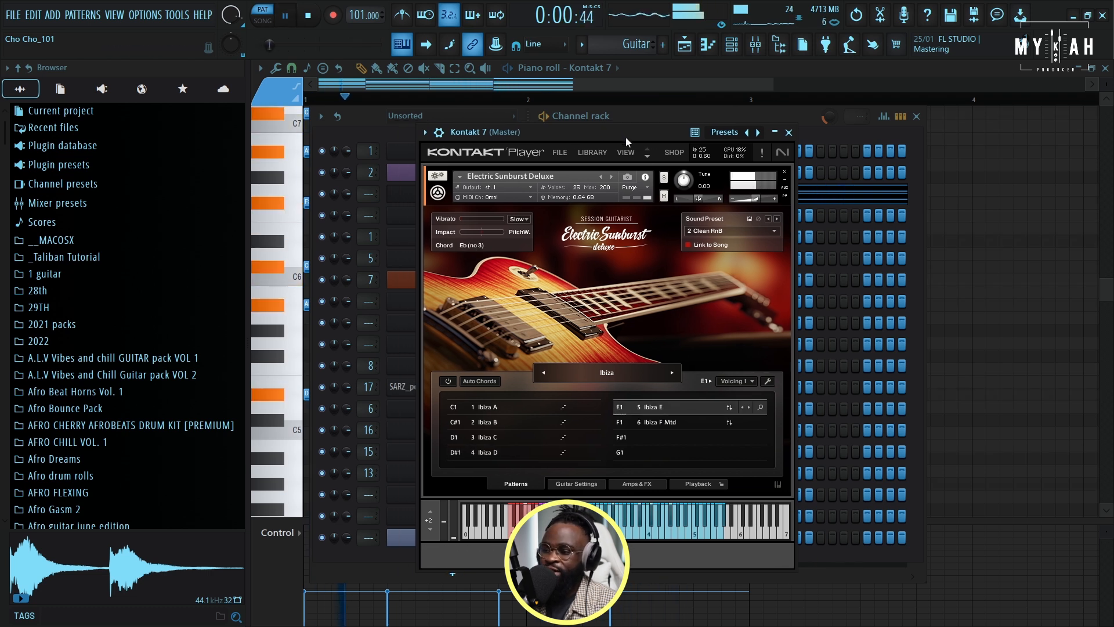
left_click(659, 422)
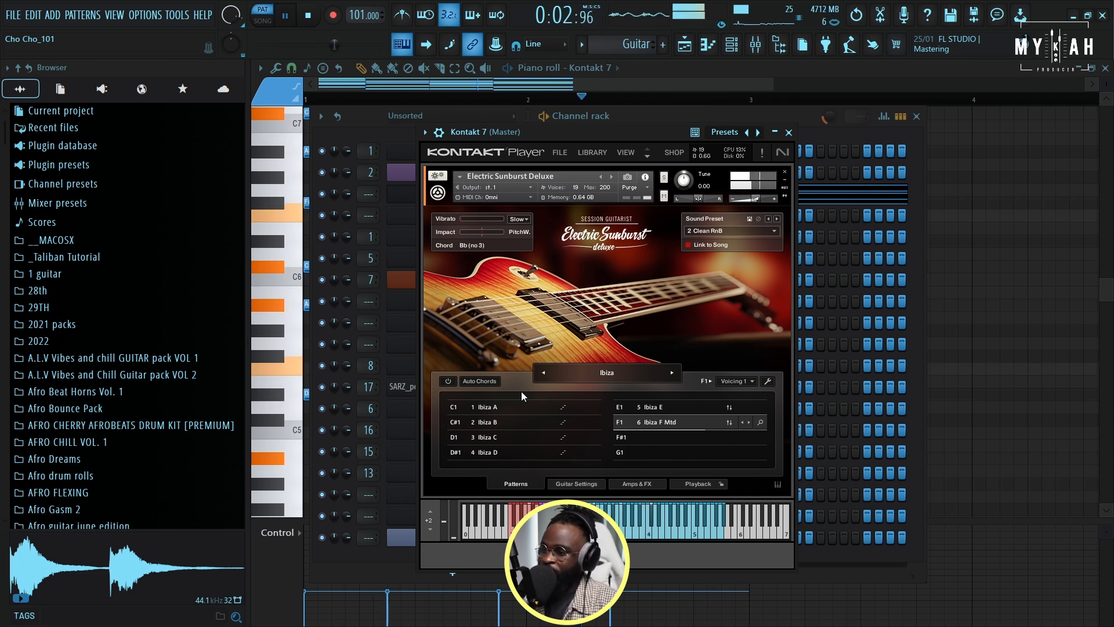
Set the guitar instrument to the Ibiza B pattern, then return to the piano roll and stop playback
left_click(505, 427)
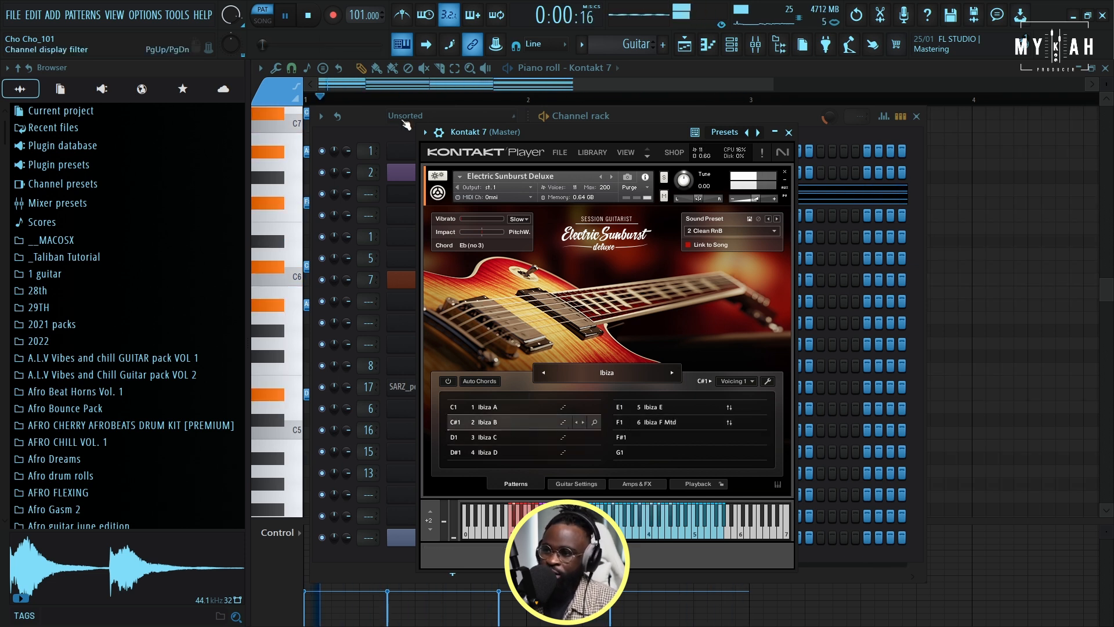
left_click(413, 88)
key("space")
scroll(395, 270, "up", 2)
scroll(397, 270, "up", 1)
scroll(396, 270, "down", 4)
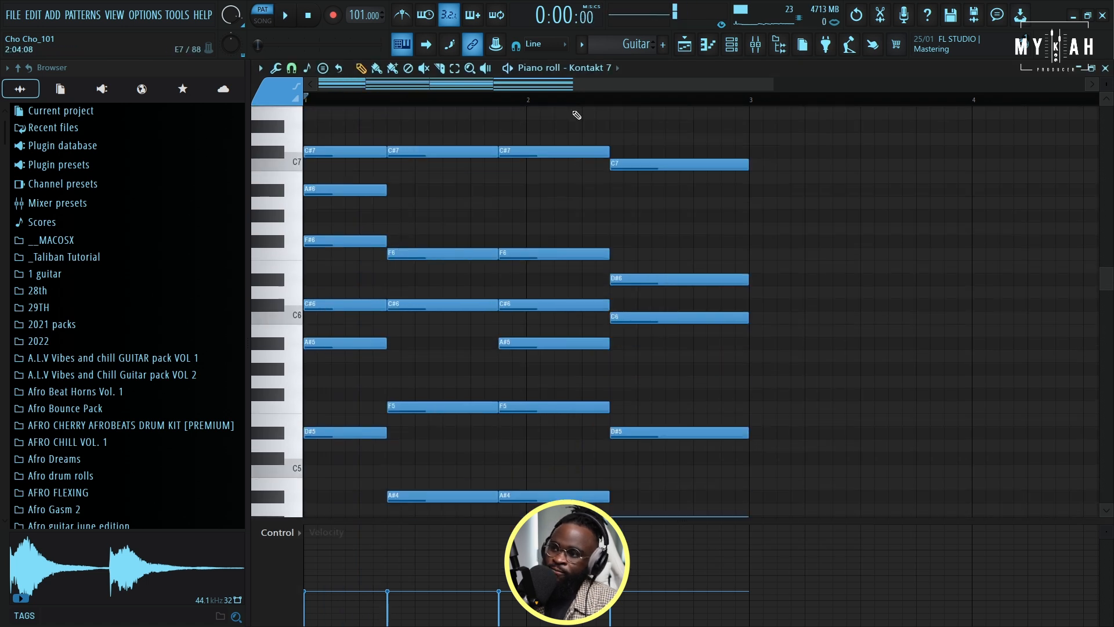
key("space")
key("space")
left_click(582, 44)
left_click(525, 92)
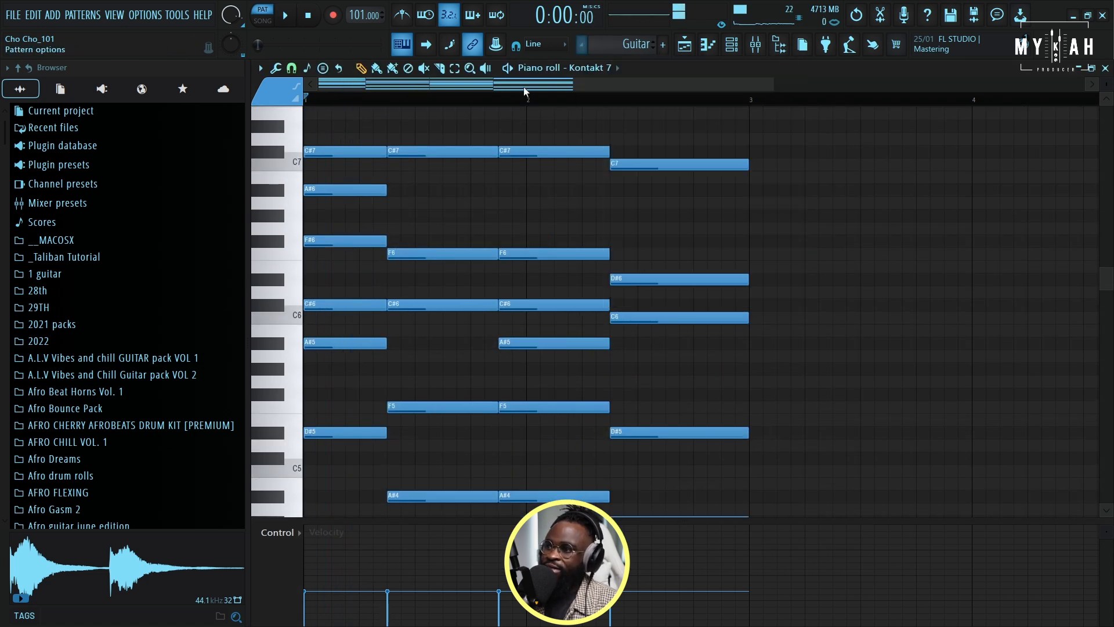
scroll(456, 247, "up", 2)
Select the intro section as the playback range in the playlist and solo Track 1
left_click(685, 44)
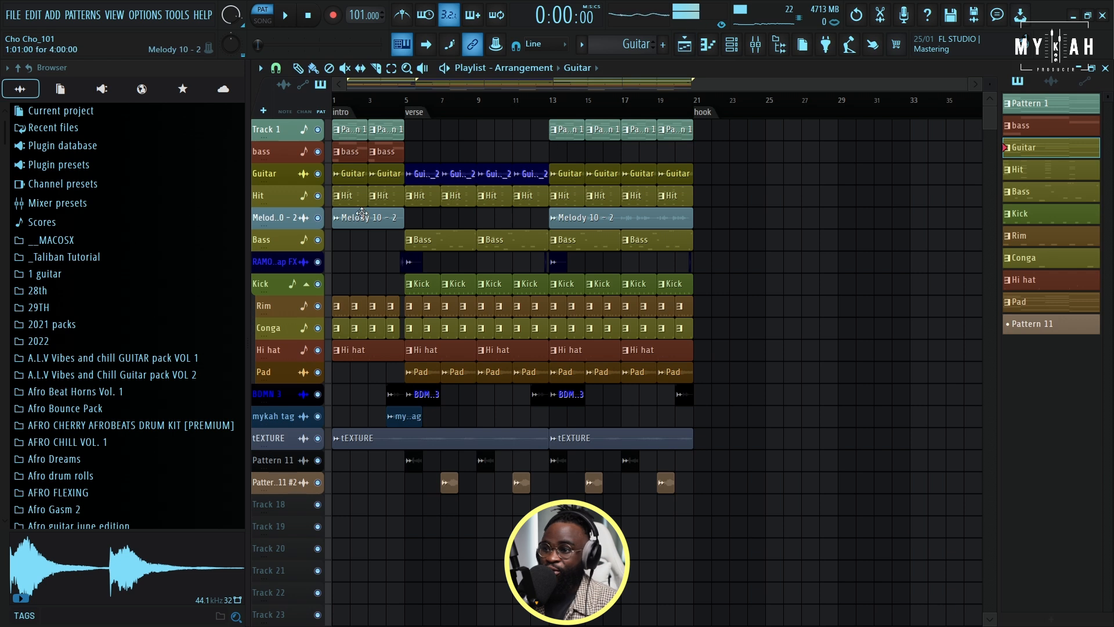
double_click(337, 110)
key("l")
right_click(317, 129)
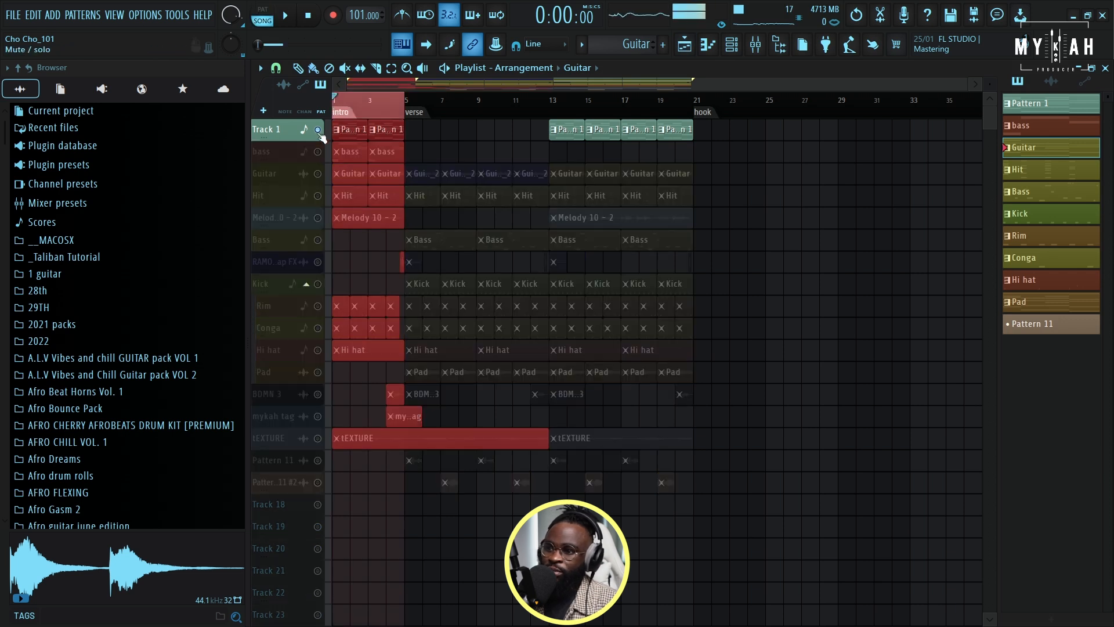
left_click(442, 144)
scroll(361, 109, "up", 4)
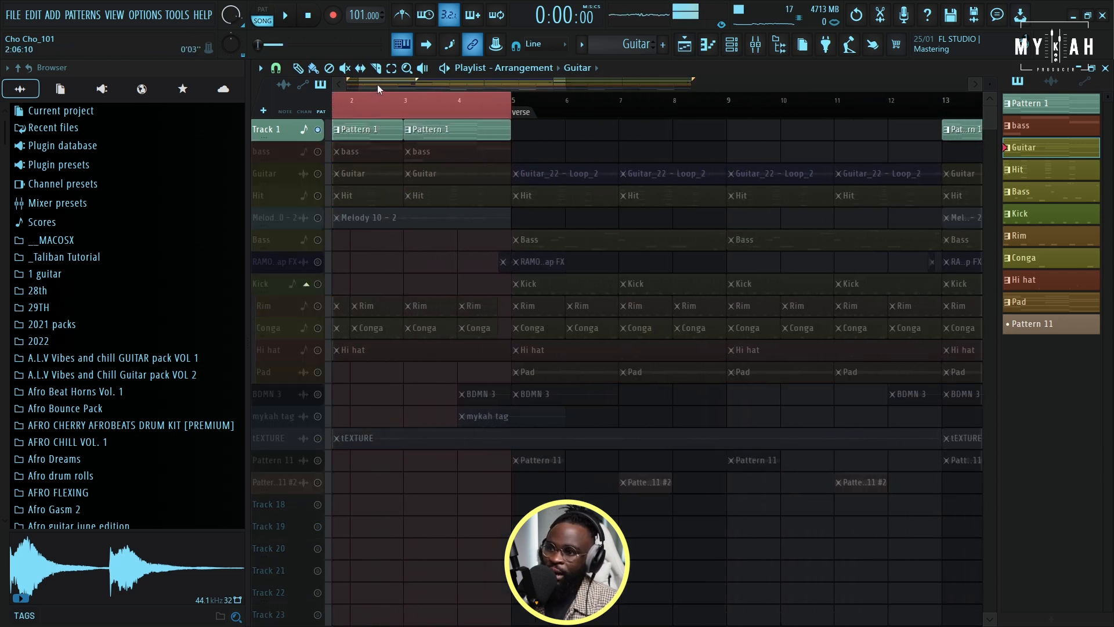
Play the soloed intro and examine Pattern 1's Lounge Lizard EP-4 chords in the piano roll
key("space")
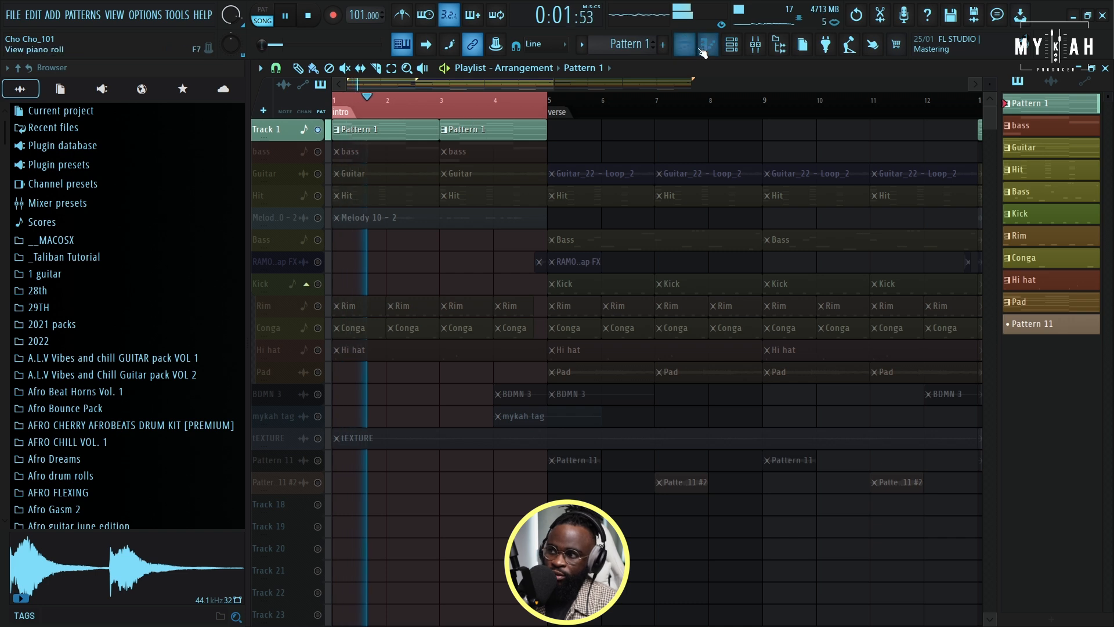
double_click(371, 129)
scroll(475, 275, "down", 5)
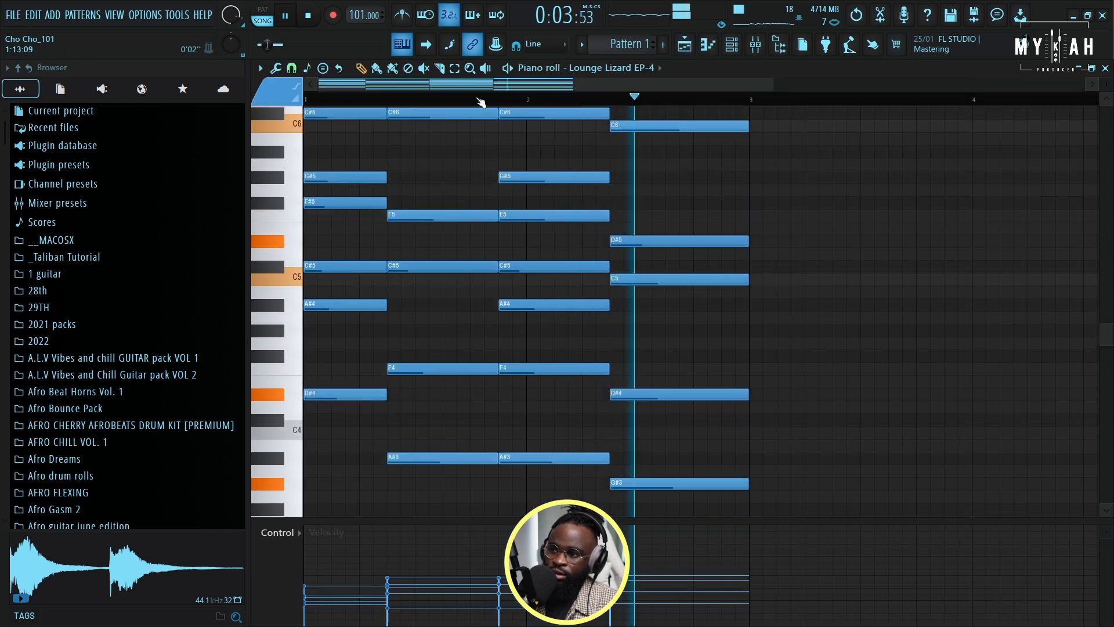
scroll(482, 101, "down", 3)
scroll(504, 311, "down", 3)
scroll(504, 307, "up", 5)
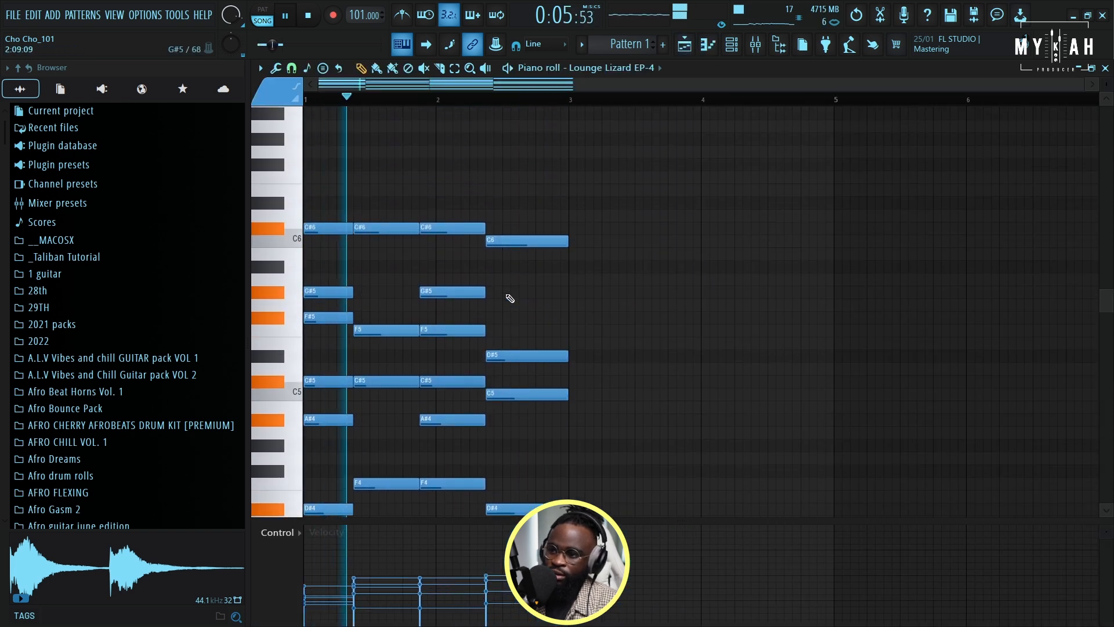
Open the Lounge Lizard EP-4 instrument from the channel rack to view its preset and settings
left_click(730, 46)
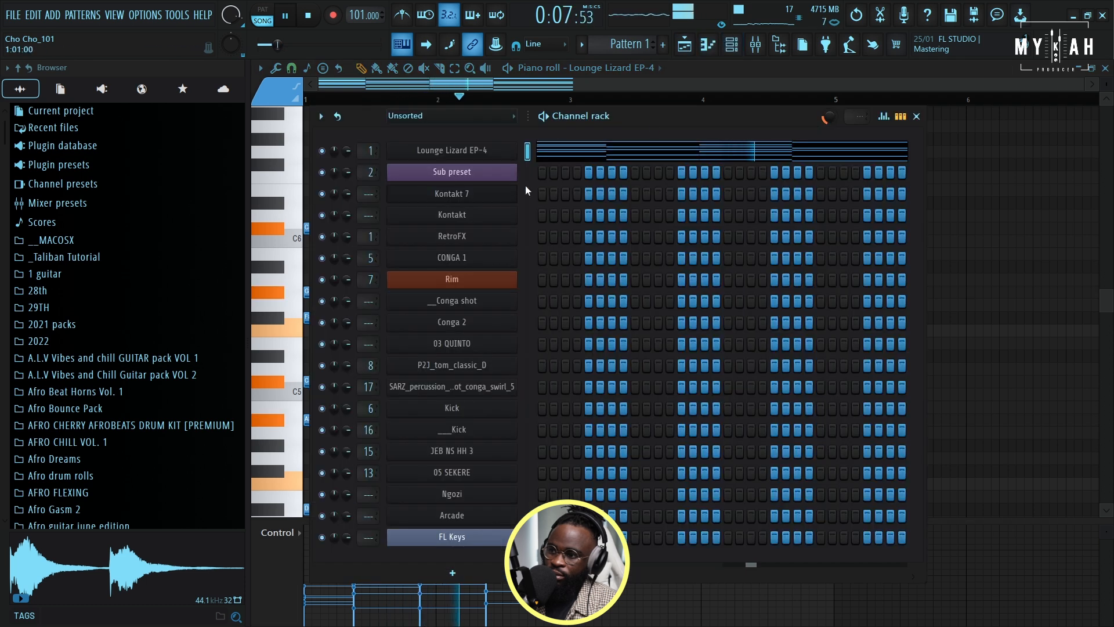
left_click(435, 152)
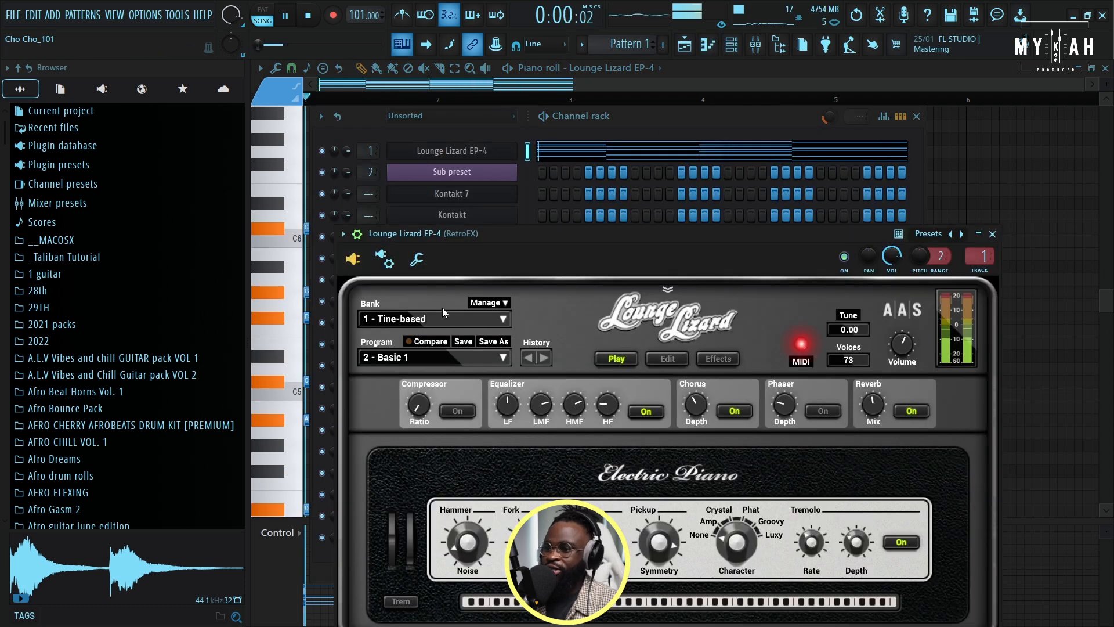
left_click_drag(524, 242, 501, 145)
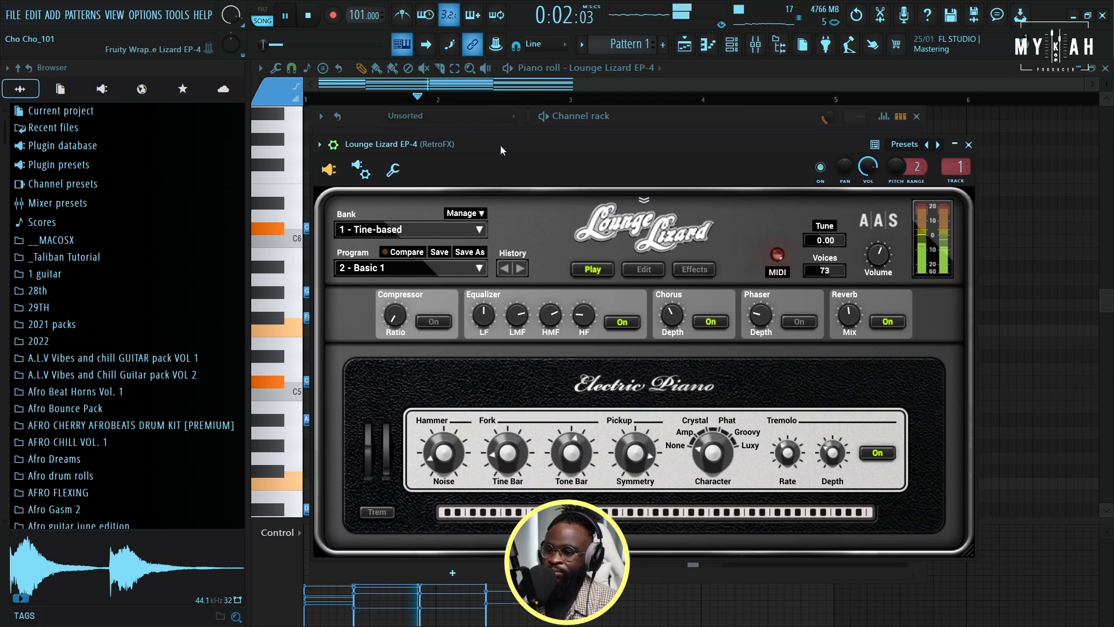
Return to the playlist and unmute the Guitar track alongside Track 1
left_click(685, 47)
left_click(317, 173)
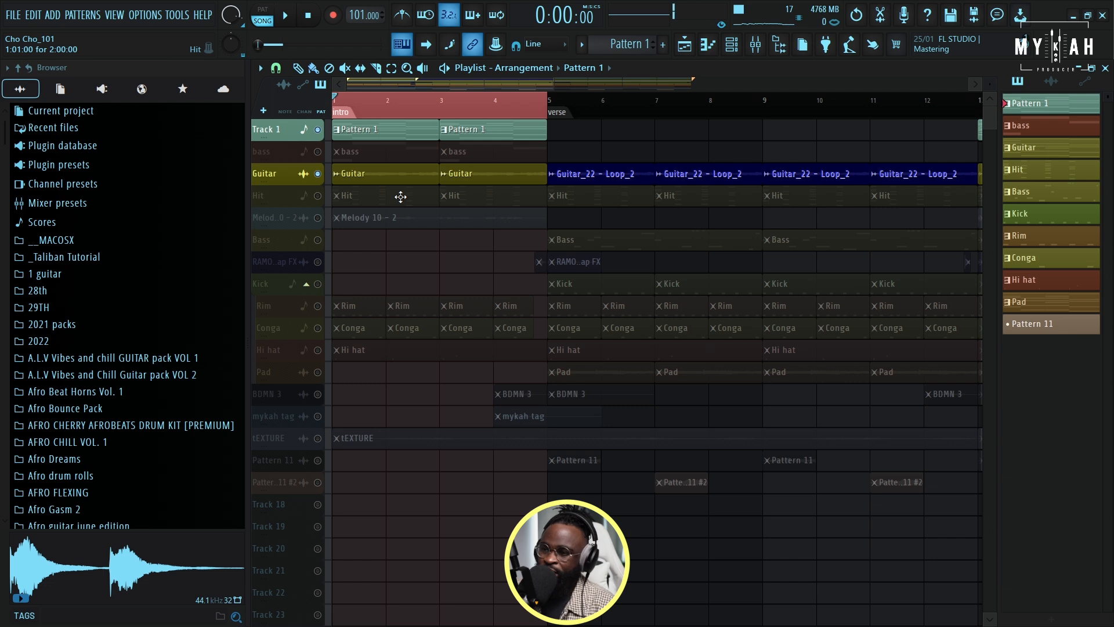
Enlarge the playlist tracks and play the intro with Track 1 and Guitar together
left_click_drag(996, 88, 993, 86)
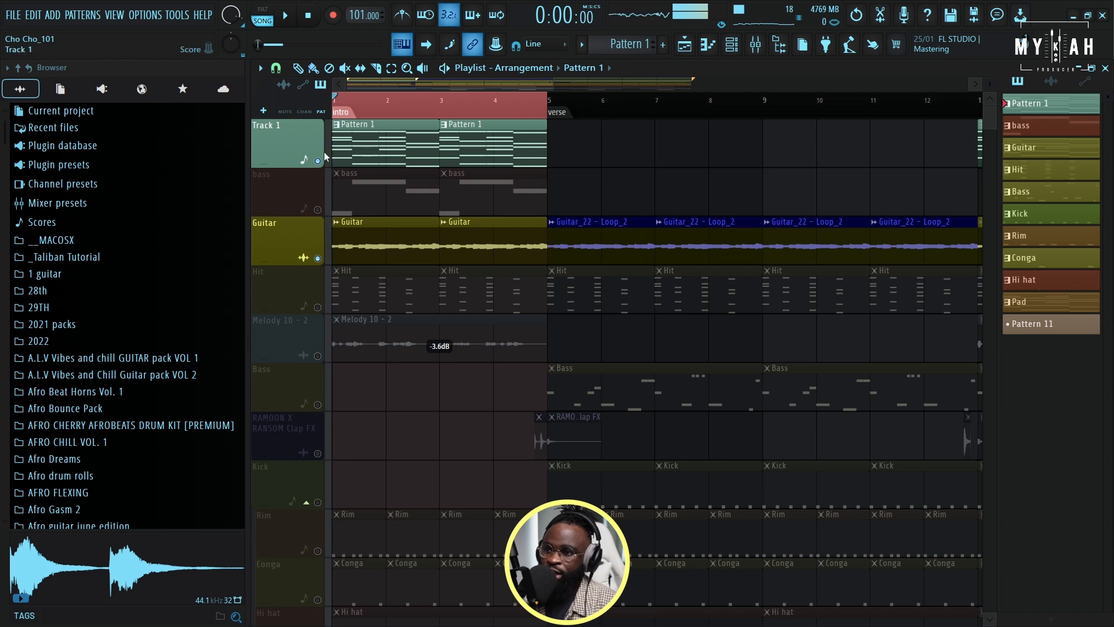
key("space")
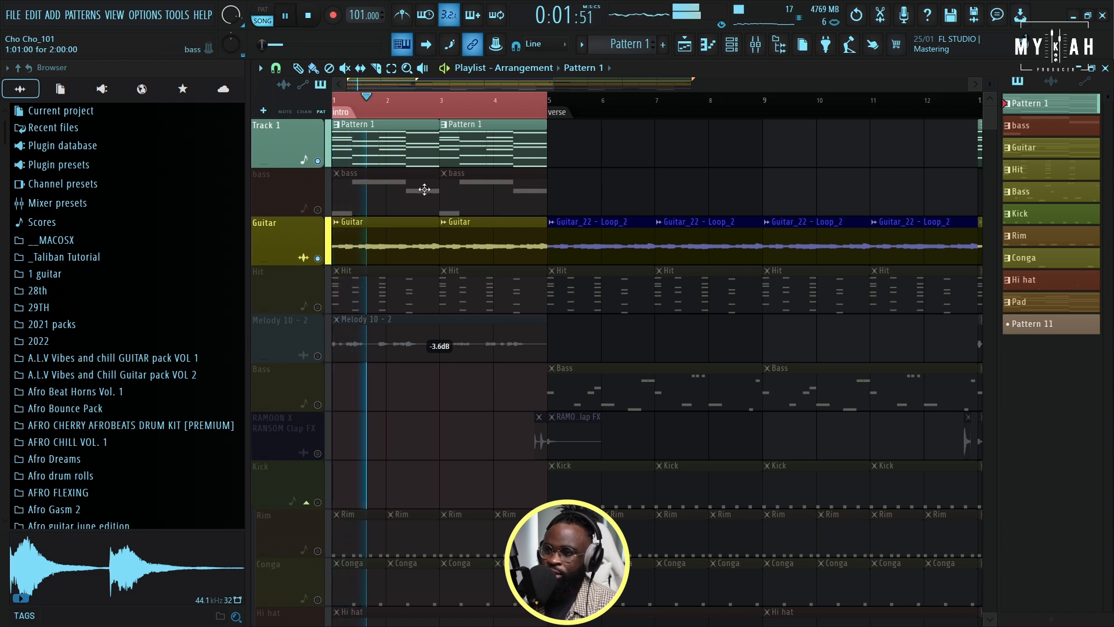
left_click_drag(550, 89, 485, 92)
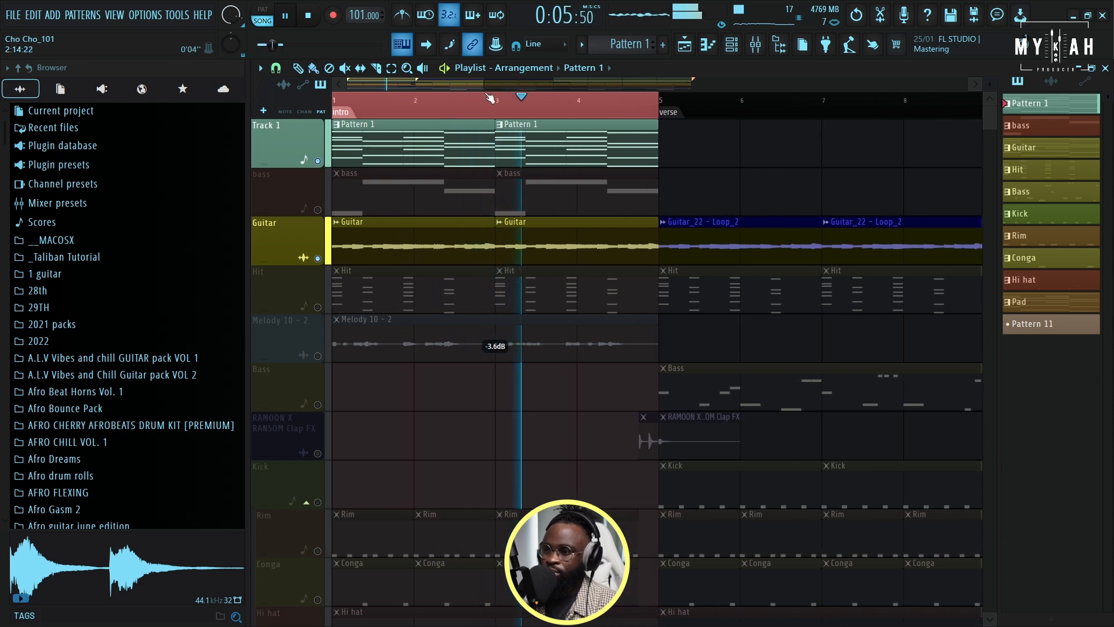
scroll(488, 107, "down", 2)
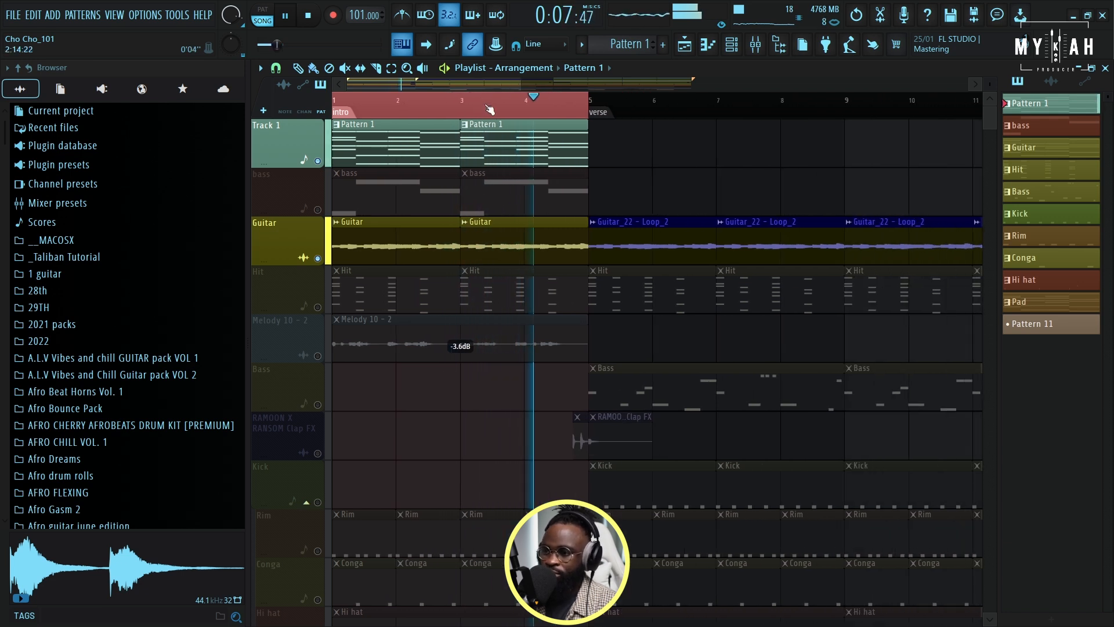
scroll(489, 109, "down", 1)
View the Guitar audio clip's sample settings and check its channel in the mixer during playback
left_click(509, 232)
double_click(509, 232)
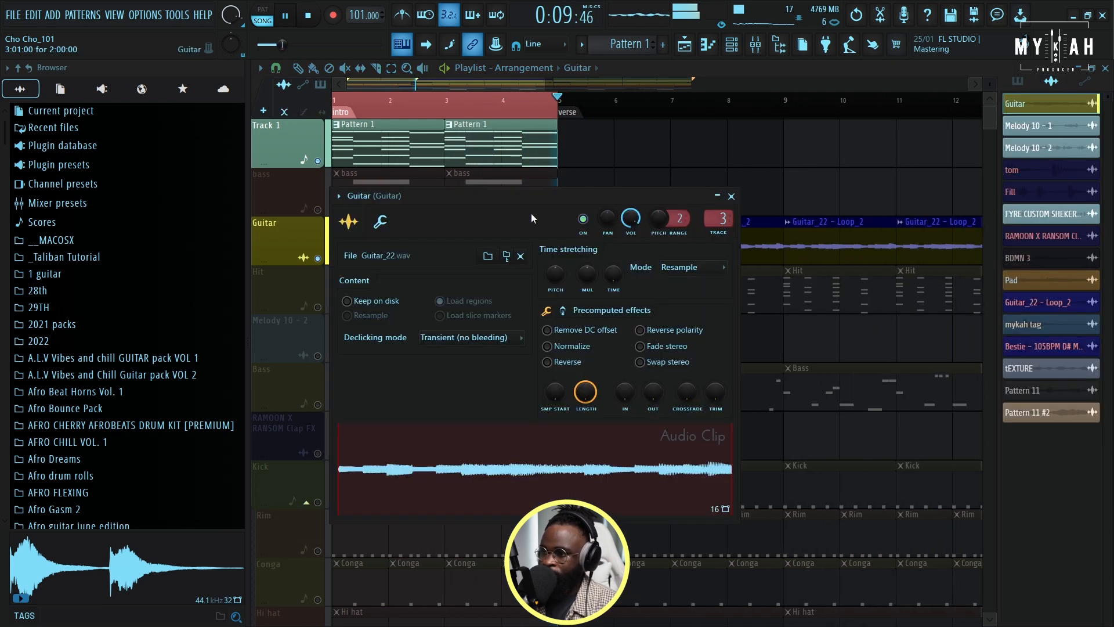
left_click(761, 50)
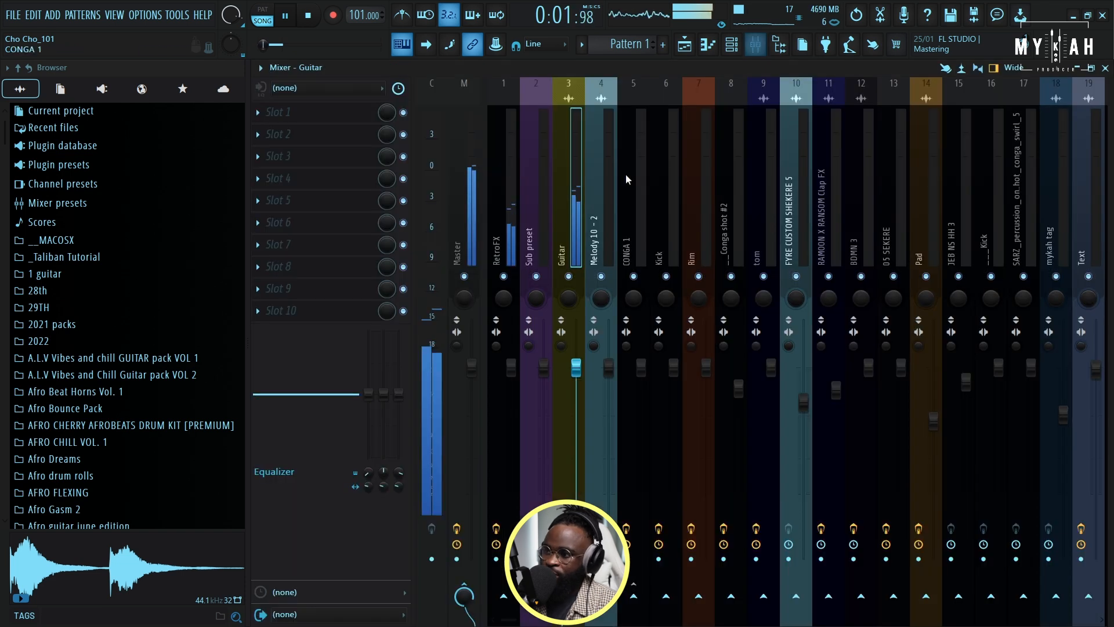
key("space")
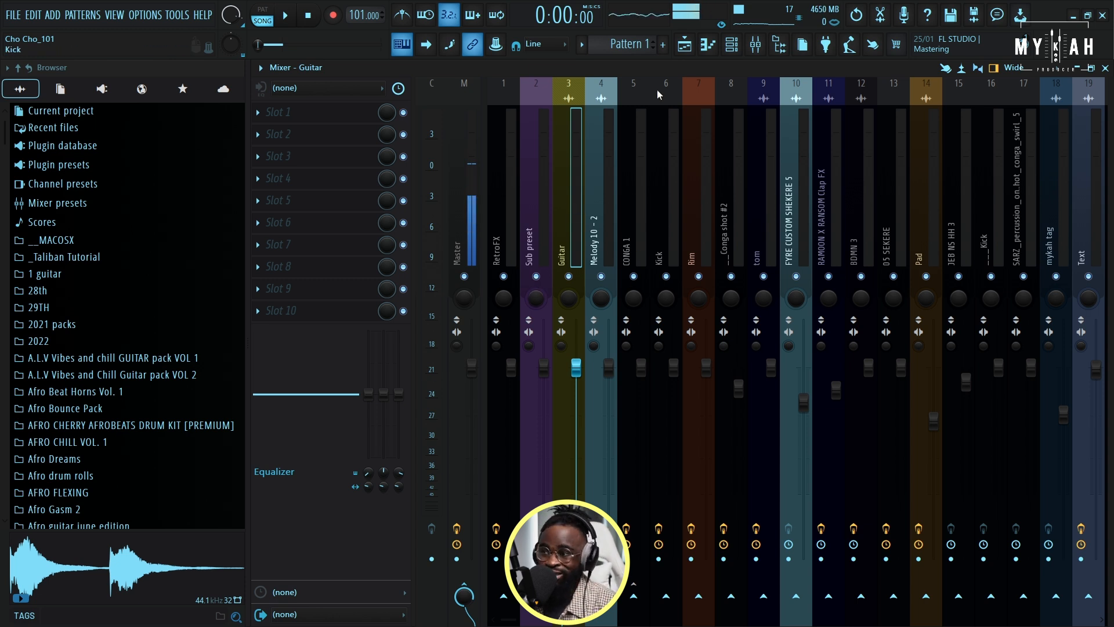
Return to the playlist and unmute the Hit track alongside Track 1 and Guitar
left_click(684, 48)
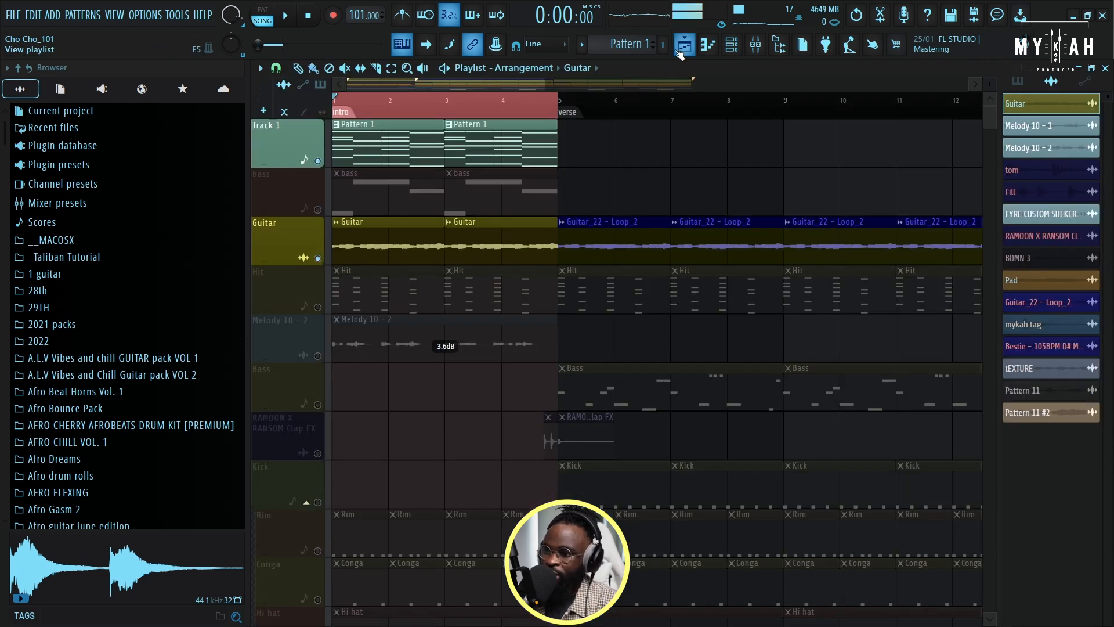
key("space")
left_click(318, 307)
key("space")
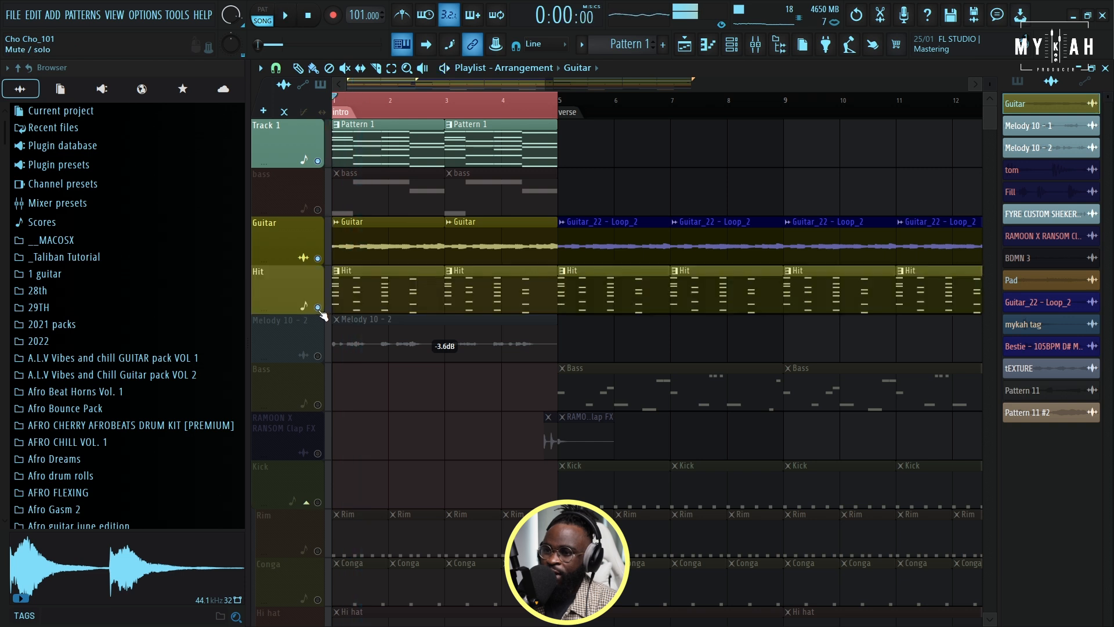
Play the Hit pattern on its own and examine its Kontakt chords in the piano roll
left_click(360, 297)
left_click(263, 17)
key("space")
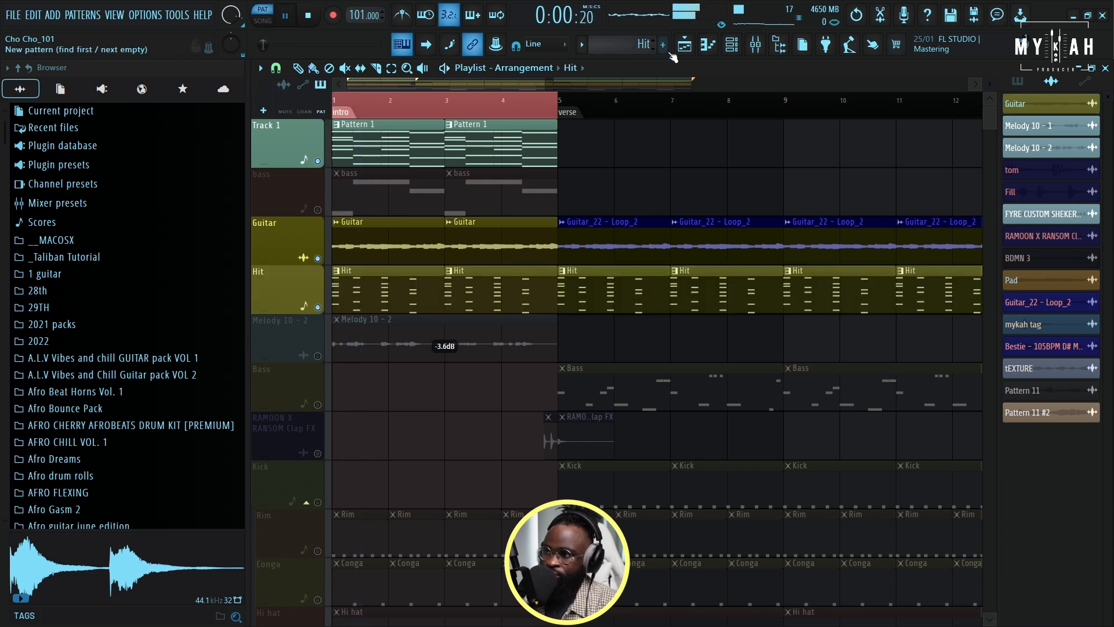
left_click(732, 46)
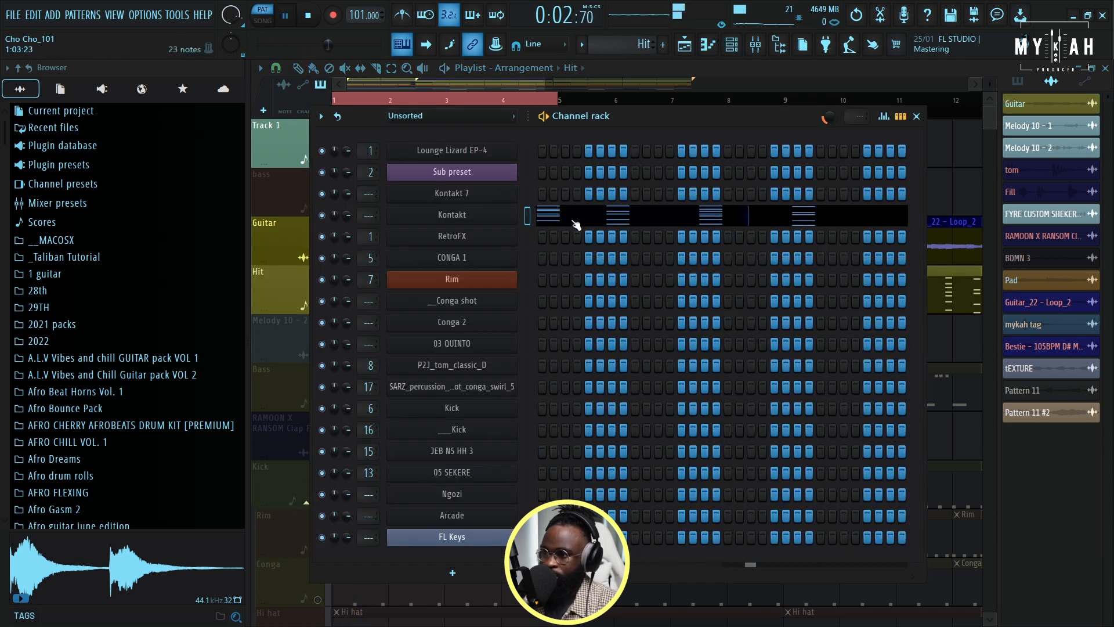
left_click(552, 216)
key("space")
scroll(480, 331, "up", 4)
key("space")
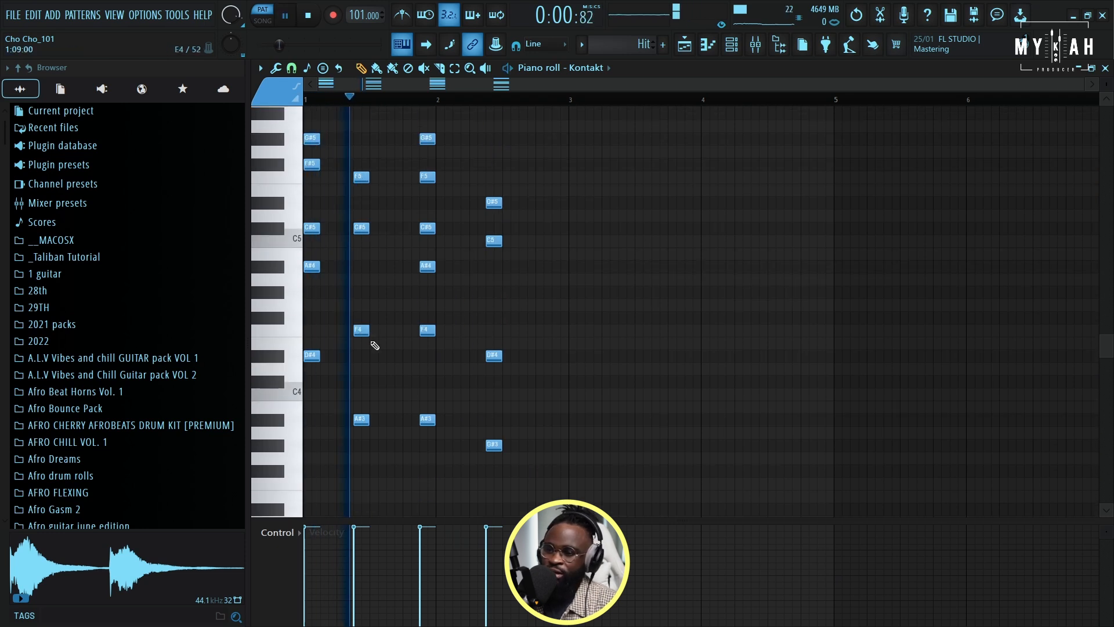
key("space")
Open the Hit pattern's Kontakt instrument, audition Exhale's Soulular Voxtar preset and set its Macro 4 amount to 29%
left_click(733, 46)
left_click(452, 216)
left_click_drag(552, 168, 552, 129)
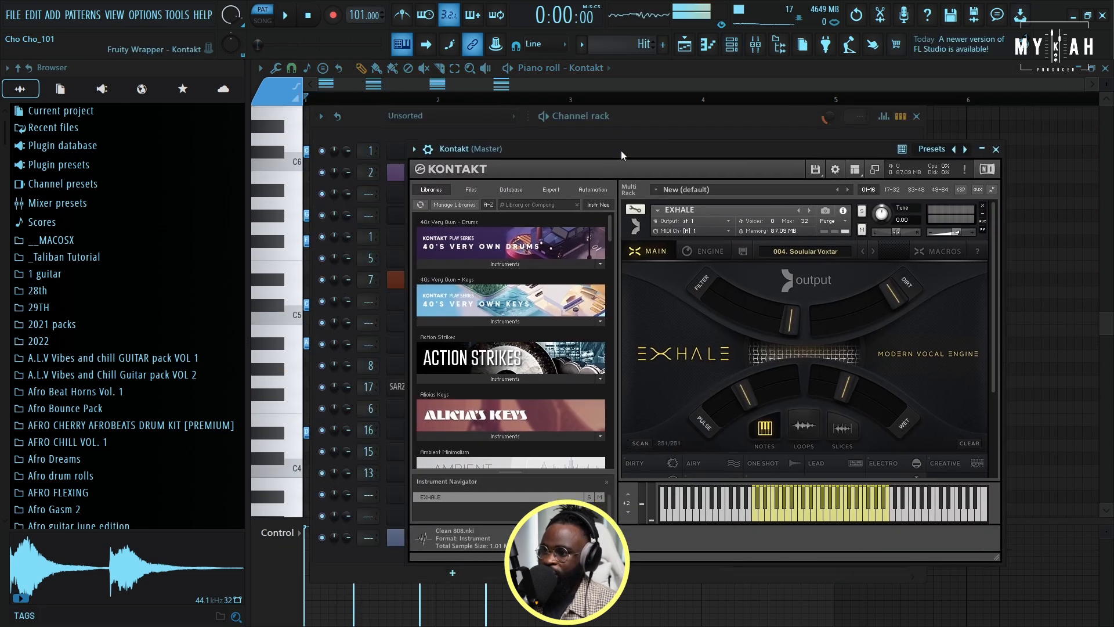
scroll(687, 348, "down", 4)
scroll(687, 352, "down", 1)
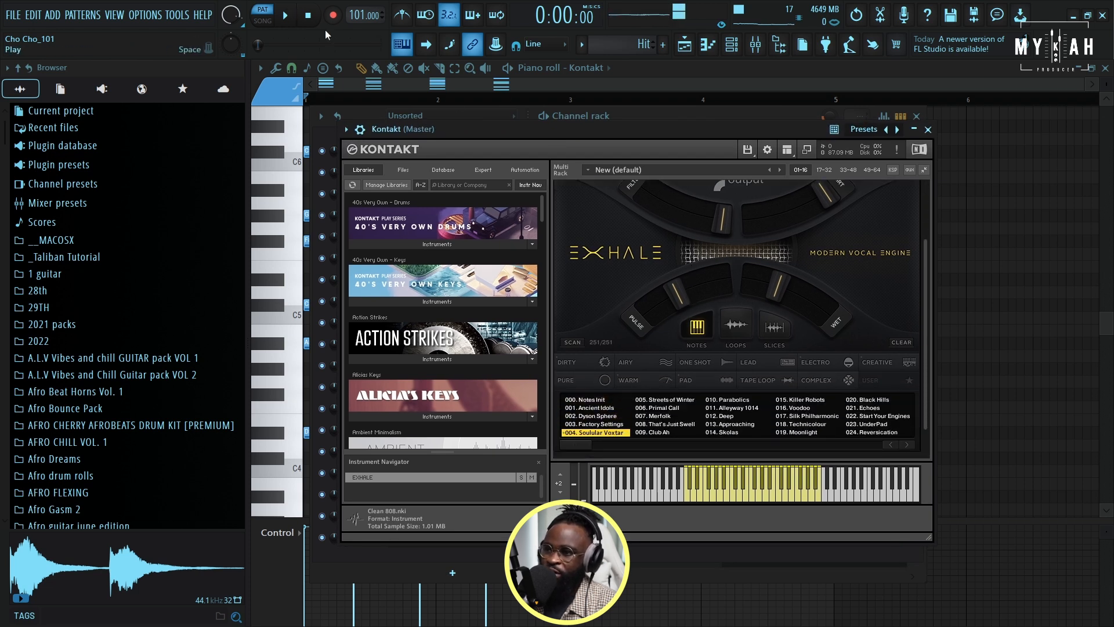
key("space")
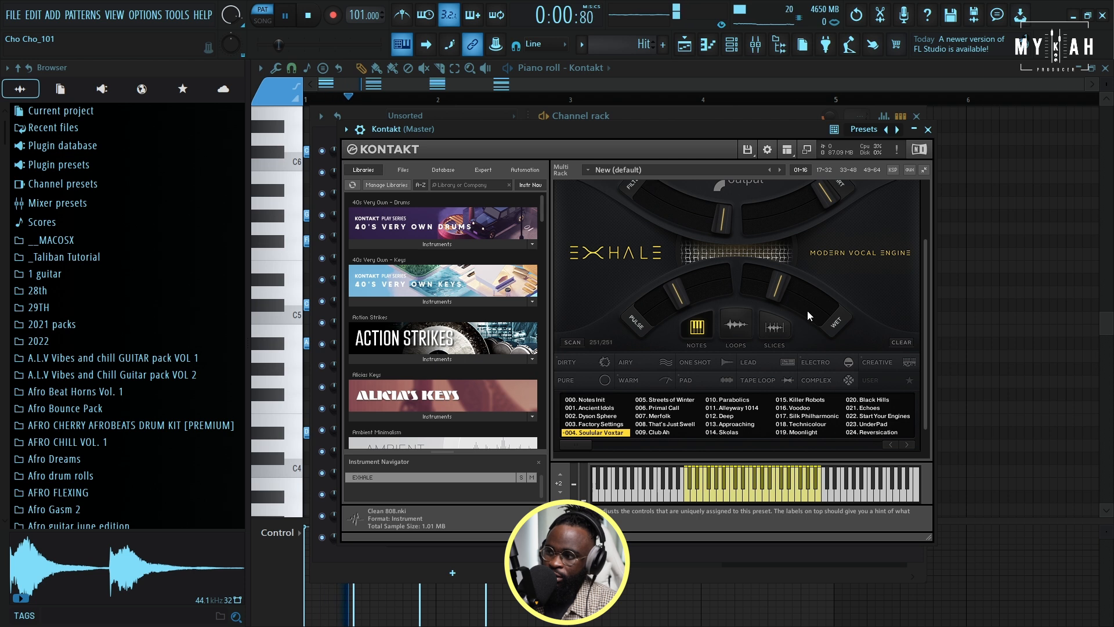
scroll(813, 315, "up", 2)
mouse_move(778, 327)
left_mouse_down()
mouse_move(726, 321)
mouse_move(770, 326)
left_mouse_up()
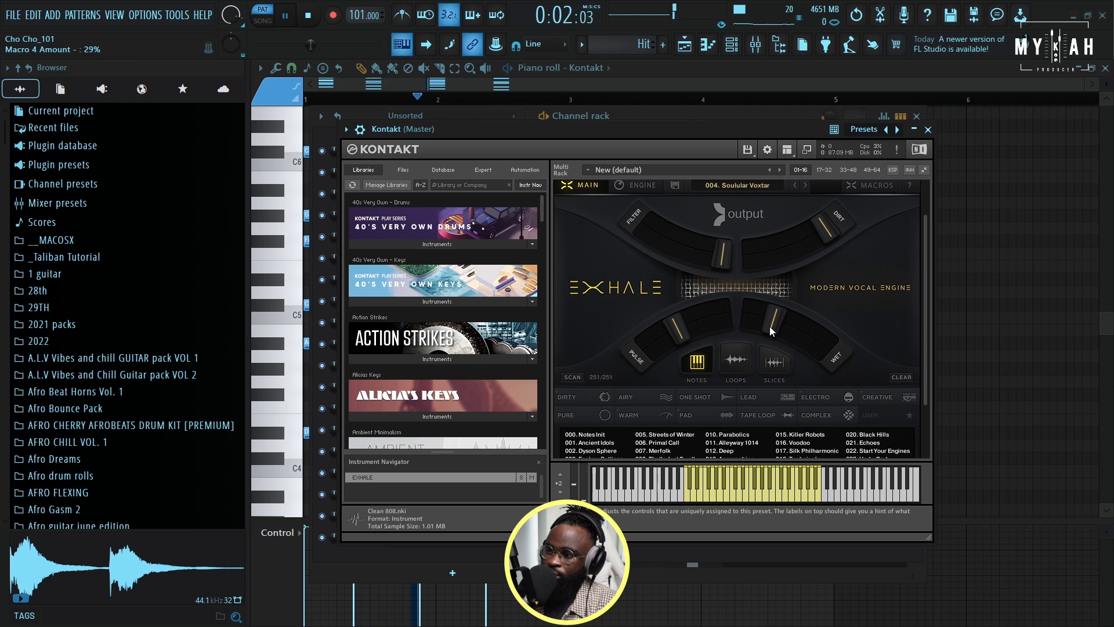
Return to the playlist in song mode and play the intro with Track 1, Guitar and Hit
left_click(685, 44)
key("space")
left_click(271, 25)
key("space")
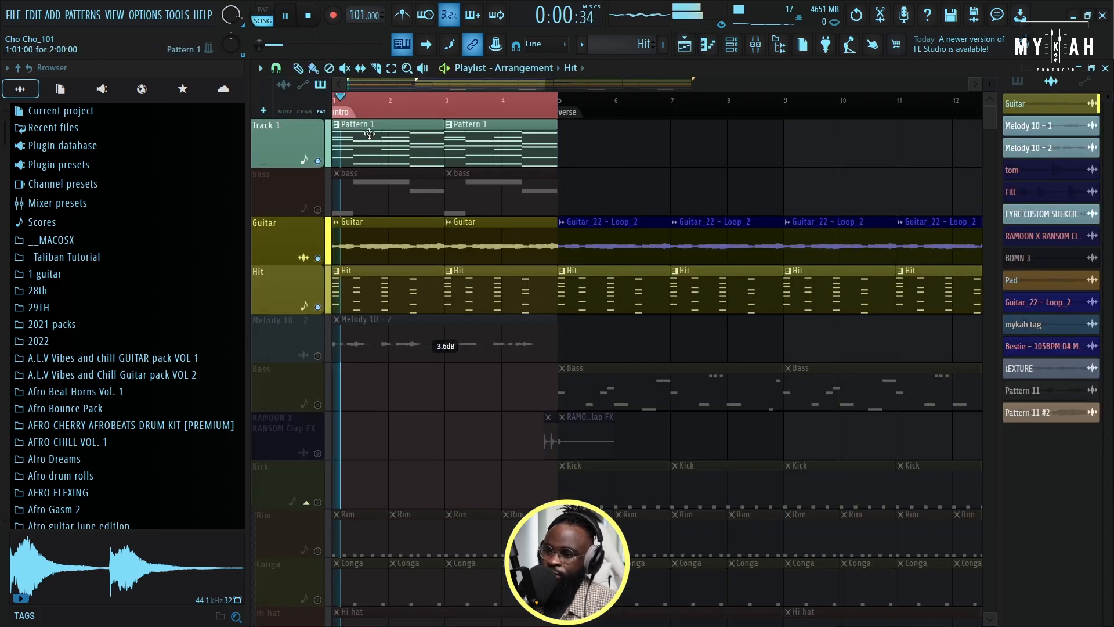
left_click_drag(549, 84, 444, 104)
Play the intro's bass pattern on its own and view its Sub preset channel's SubBoomBass2 instrument and preset
left_click(448, 199)
key("space")
left_click(759, 46)
key("F6")
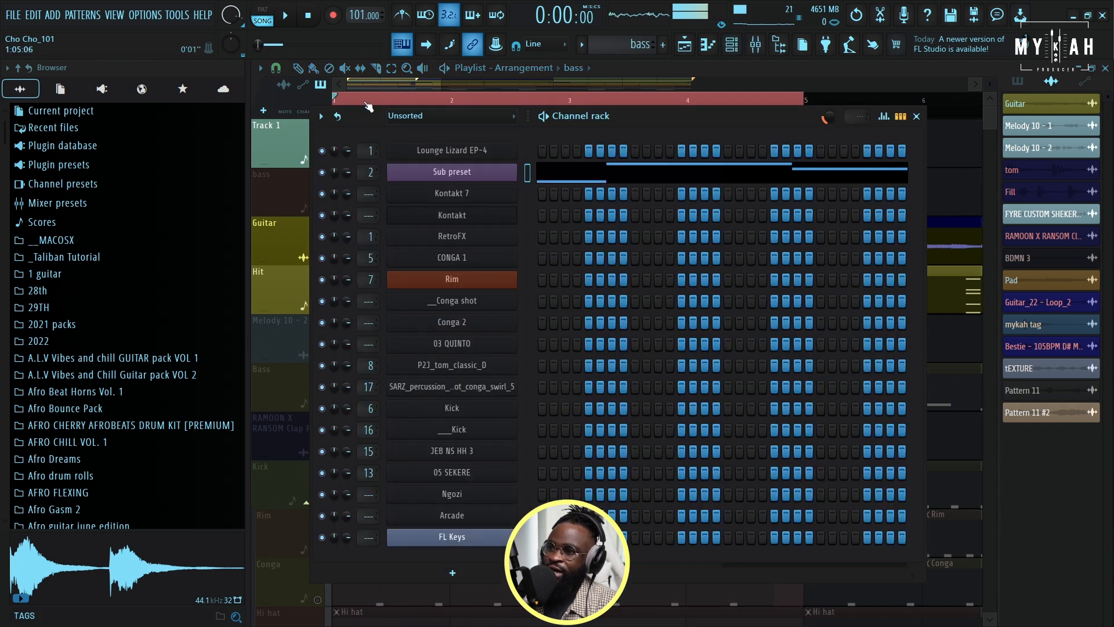
key("space")
left_click(450, 173)
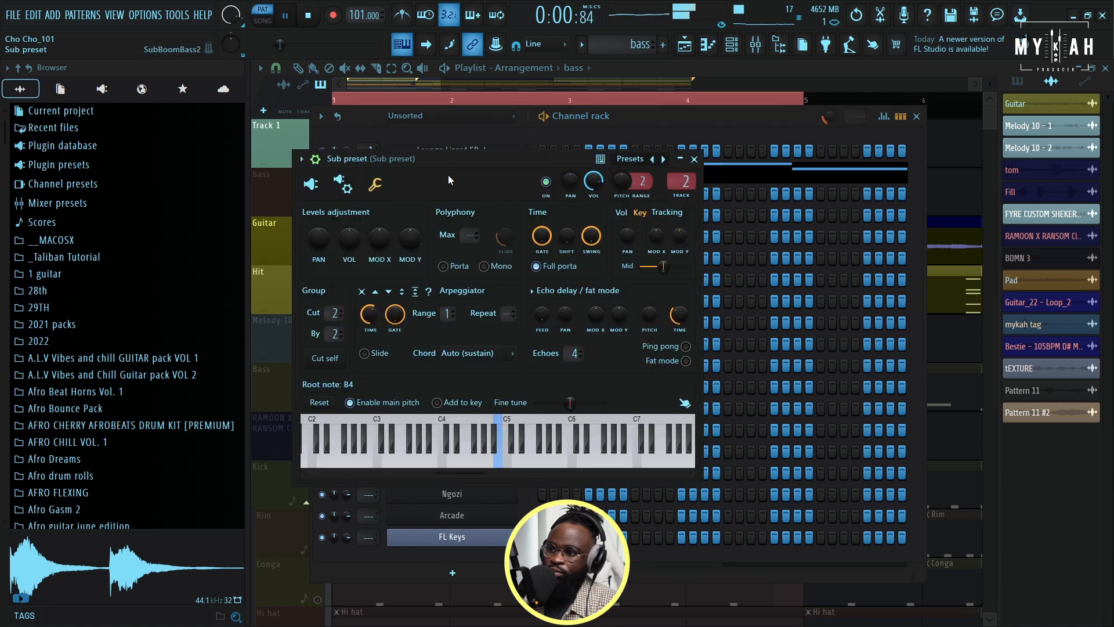
left_click(312, 184)
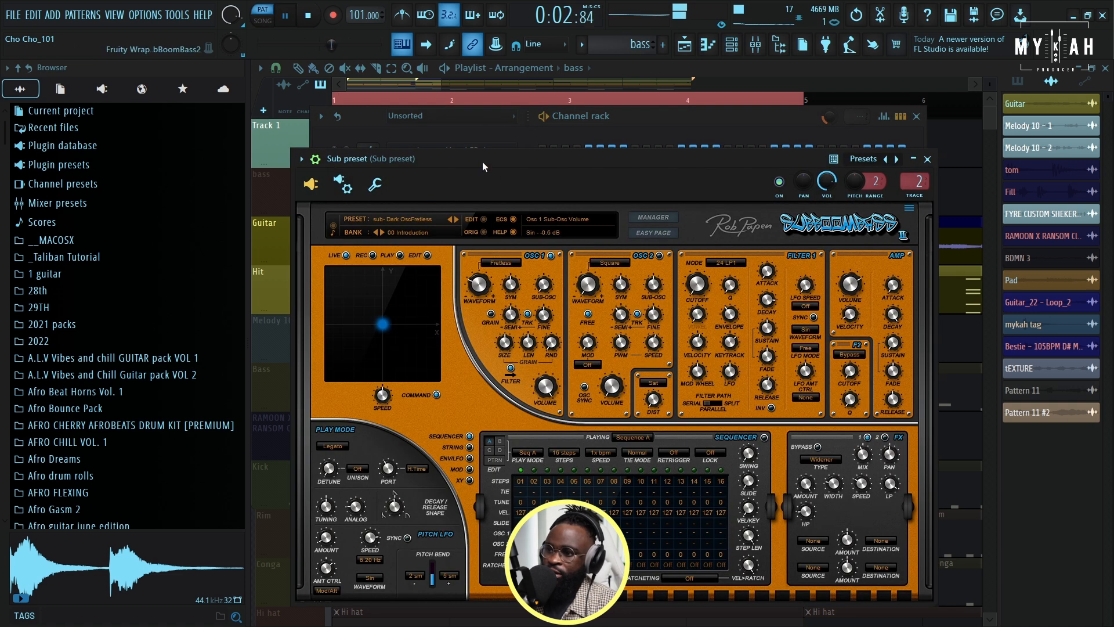
left_click_drag(482, 167, 465, 128)
key("space")
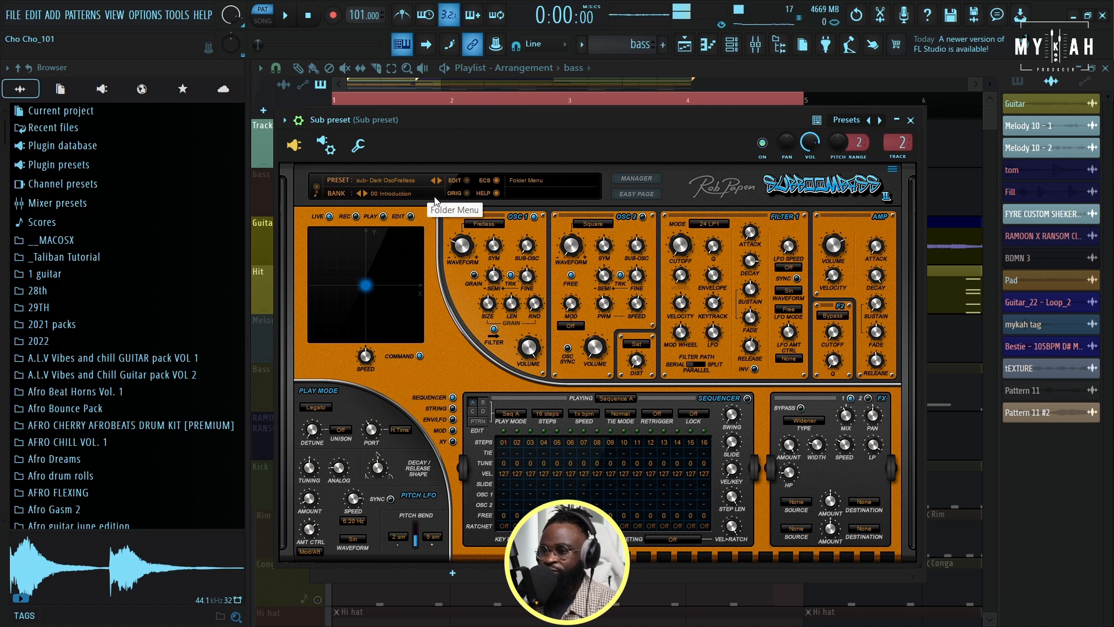
Unmute the bass track in the playlist and play the intro in song mode with Track 1, Guitar and Hit
left_click(412, 86)
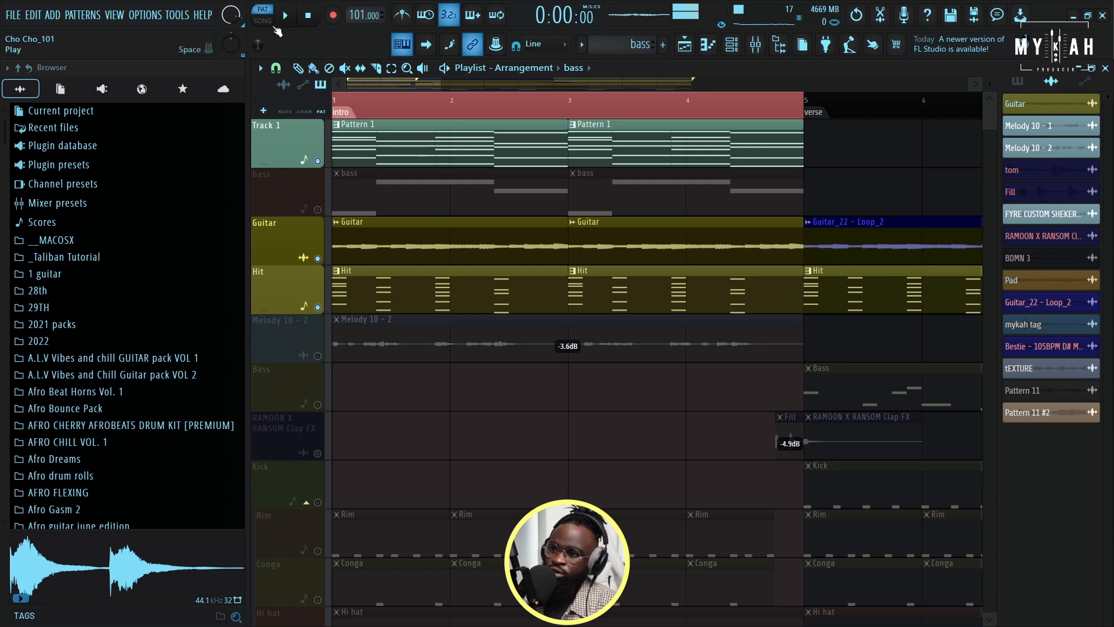
left_click(317, 210)
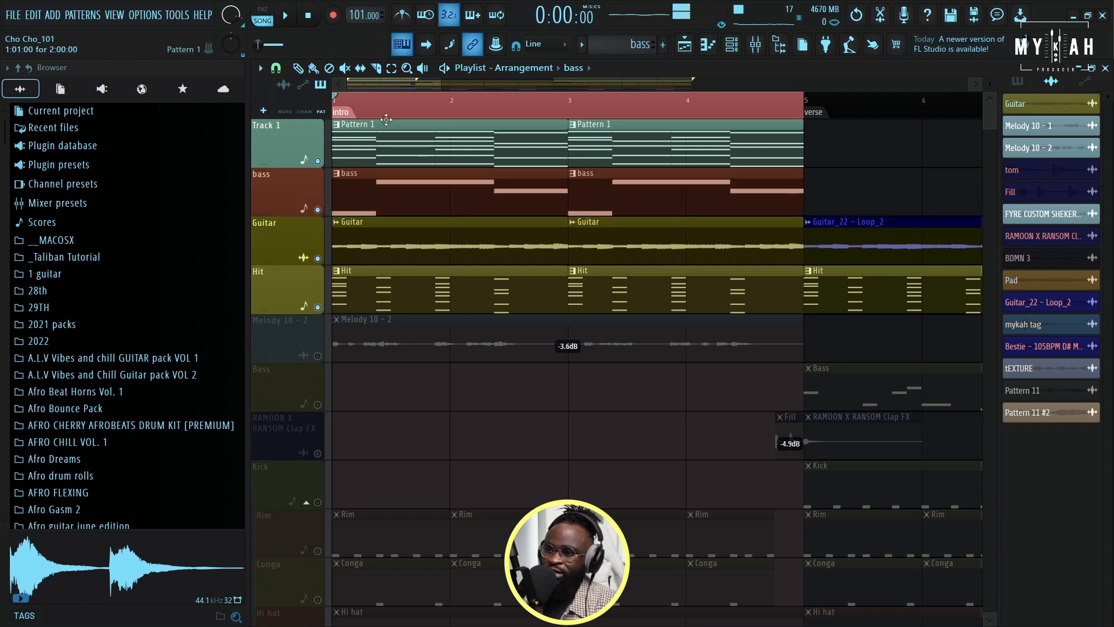
scroll(410, 118, "down", 2)
key("space")
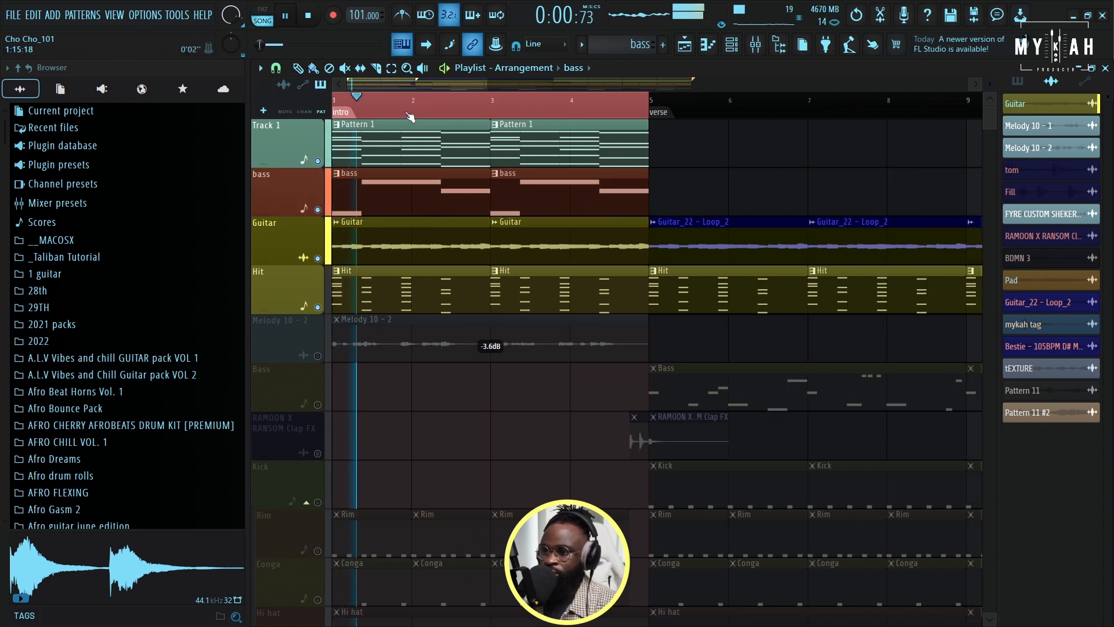
scroll(410, 118, "down", 1)
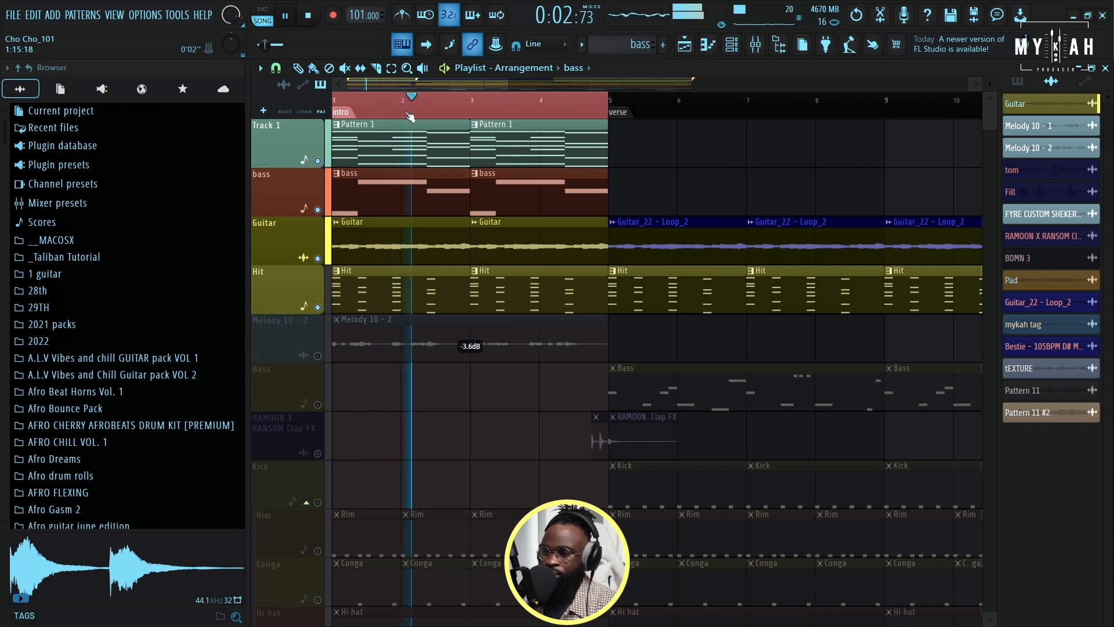
scroll(411, 118, "down", 1)
scroll(410, 118, "down", 1)
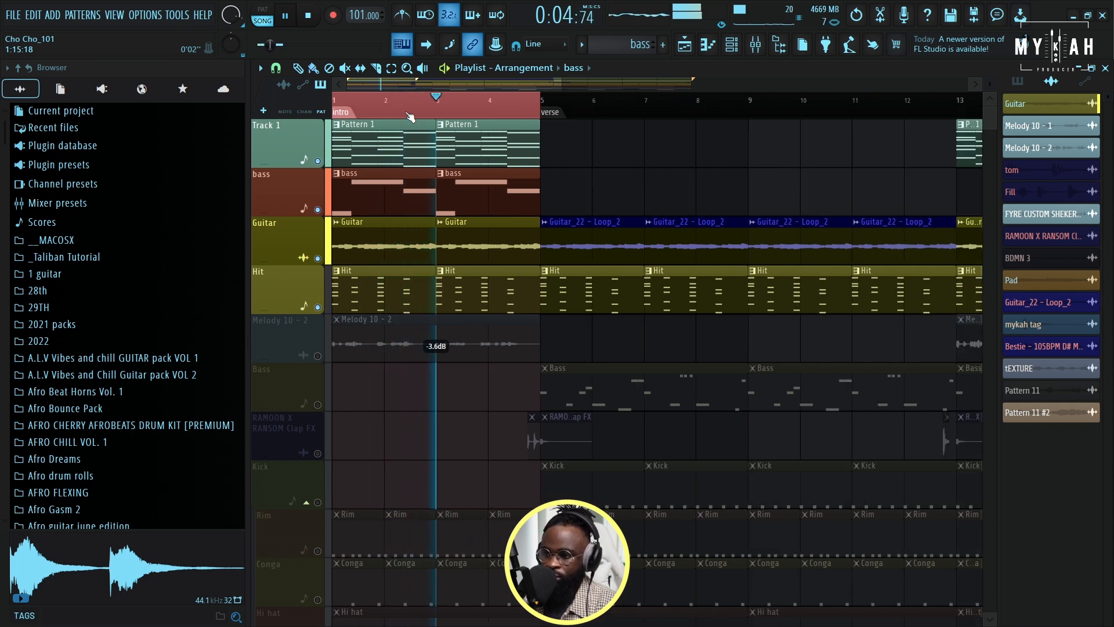
scroll(410, 117, "down", 1)
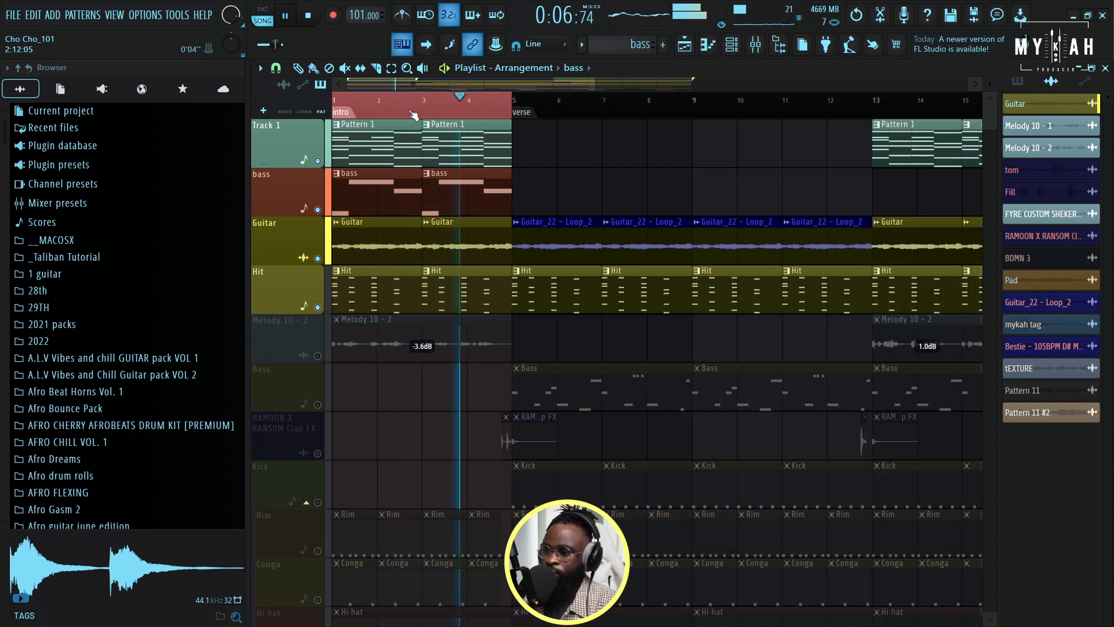
key("space")
Unmute the Melody 10 - 2 track, view its audio clip settings and play the intro with it
left_click(317, 356)
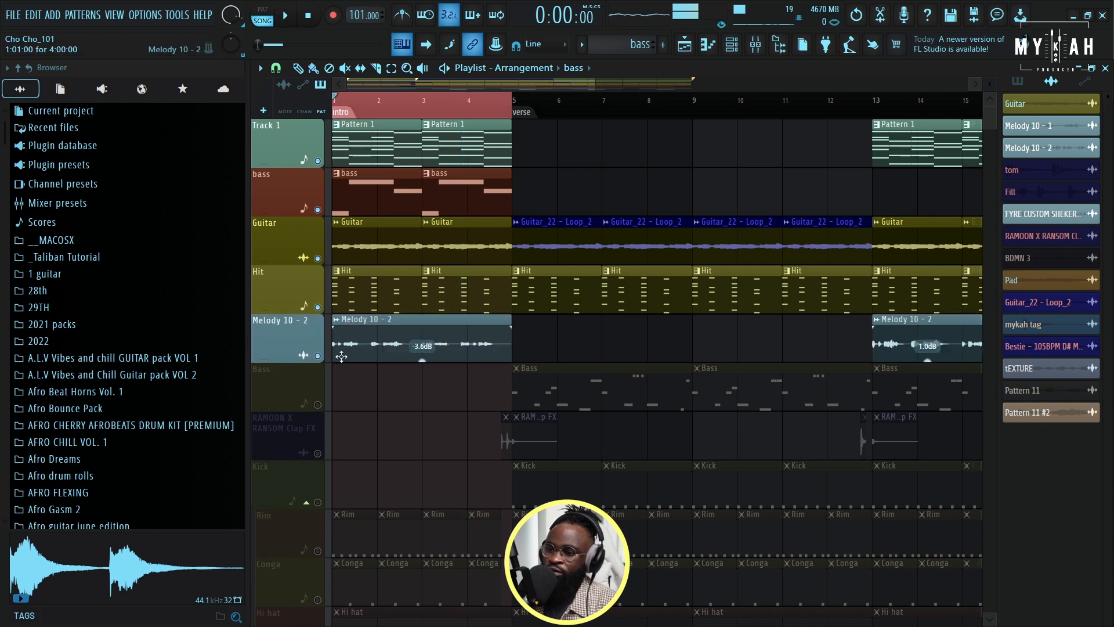
double_click(370, 341)
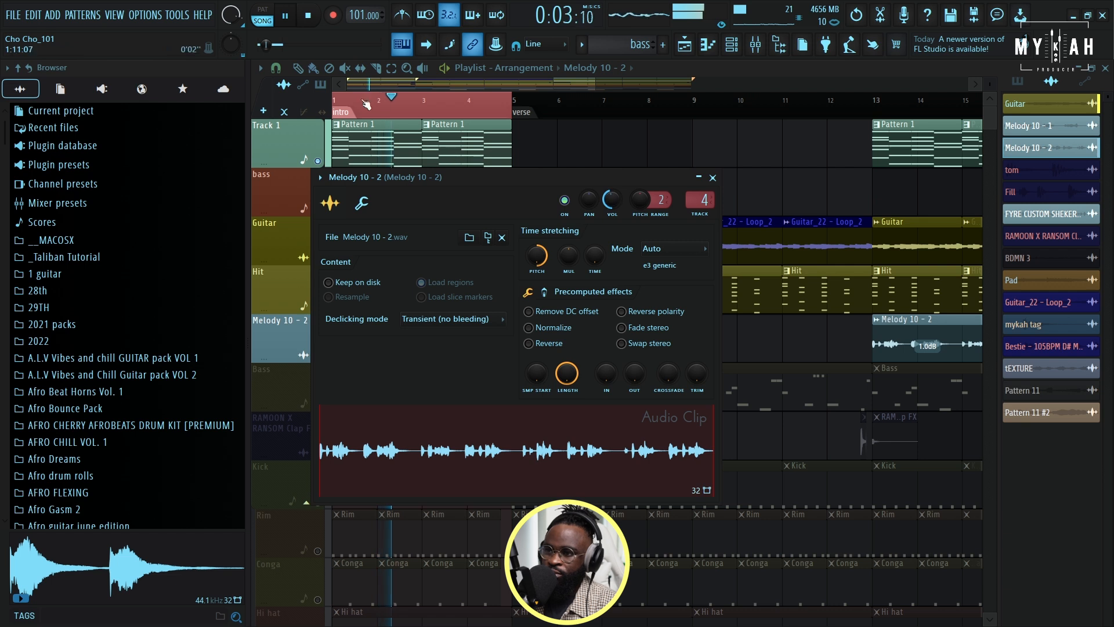
left_click(375, 85)
scroll(441, 268, "down", 3)
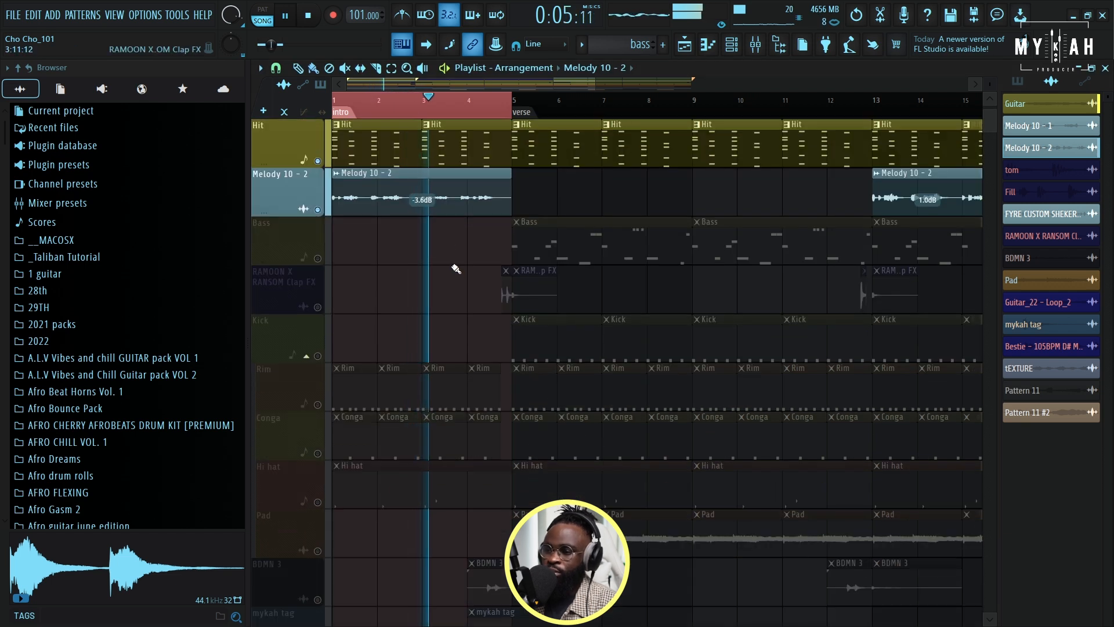
scroll(456, 266, "down", 11)
scroll(463, 256, "up", 13)
key("space")
Compact the playlist's track heights and solo the Rim track
scroll(664, 149, "down", 2)
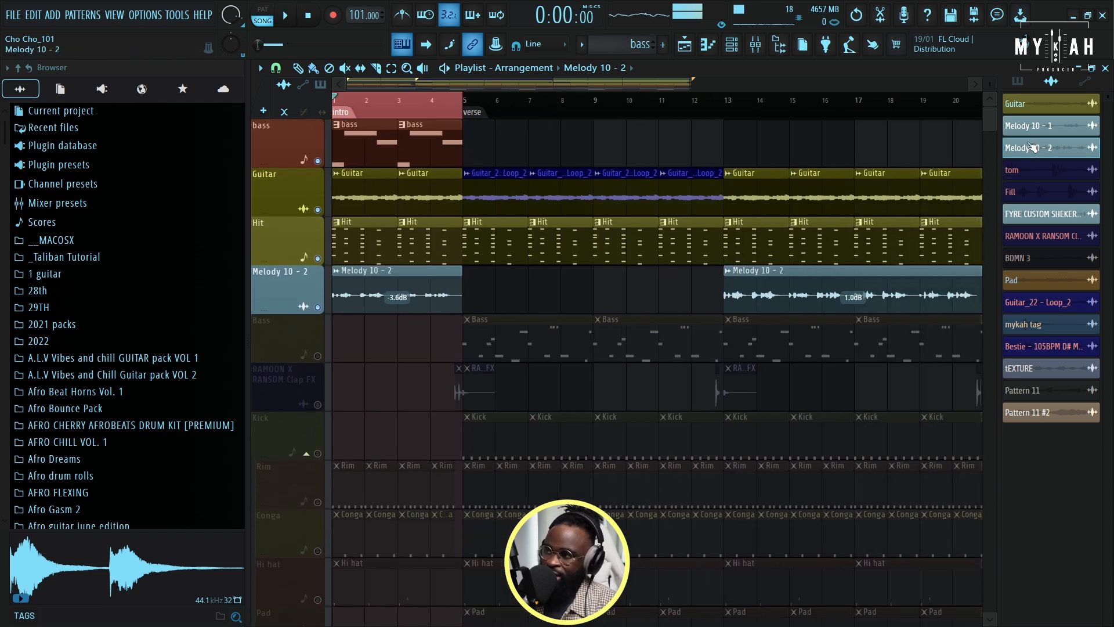
left_click_drag(990, 84, 990, 100)
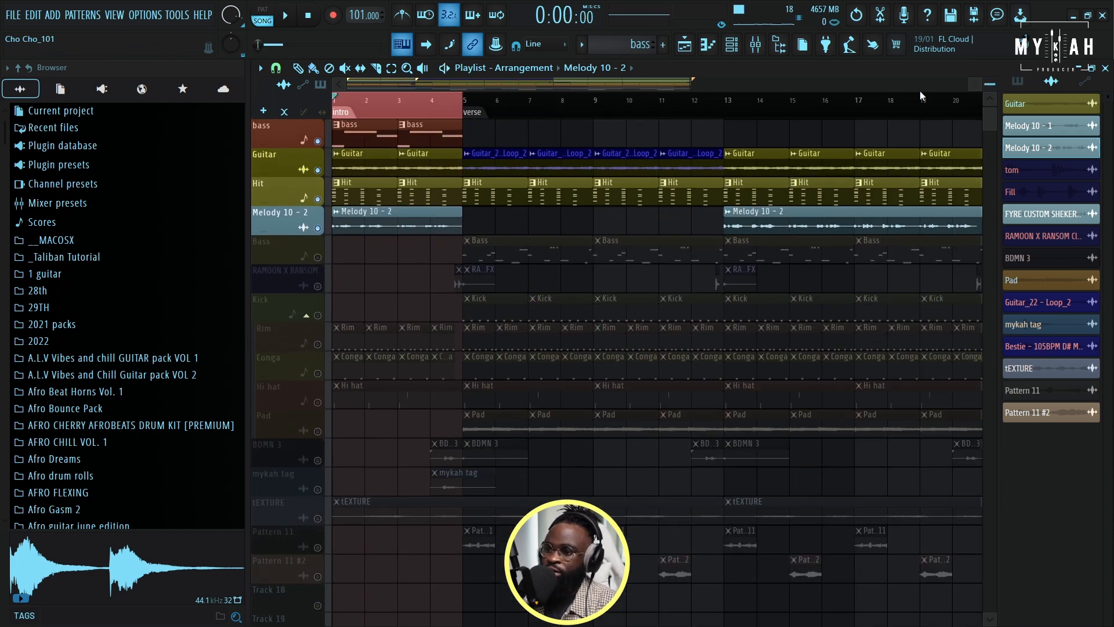
right_click(318, 345)
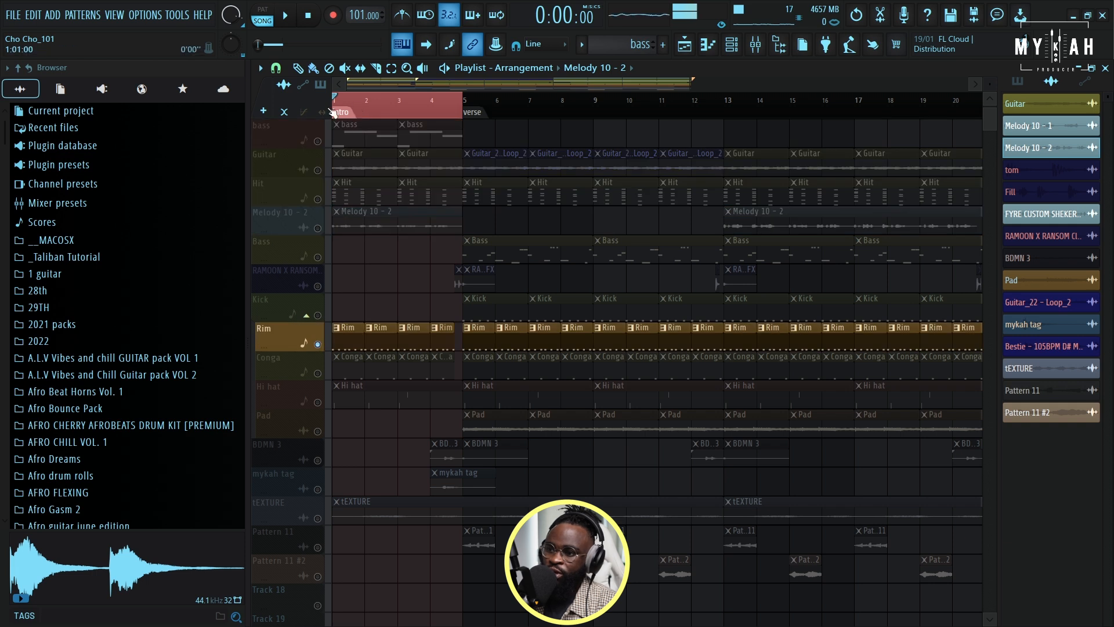
Shorten all notes of the Rim pattern in the piano roll, and play it with the channel rack shown
double_click(352, 342)
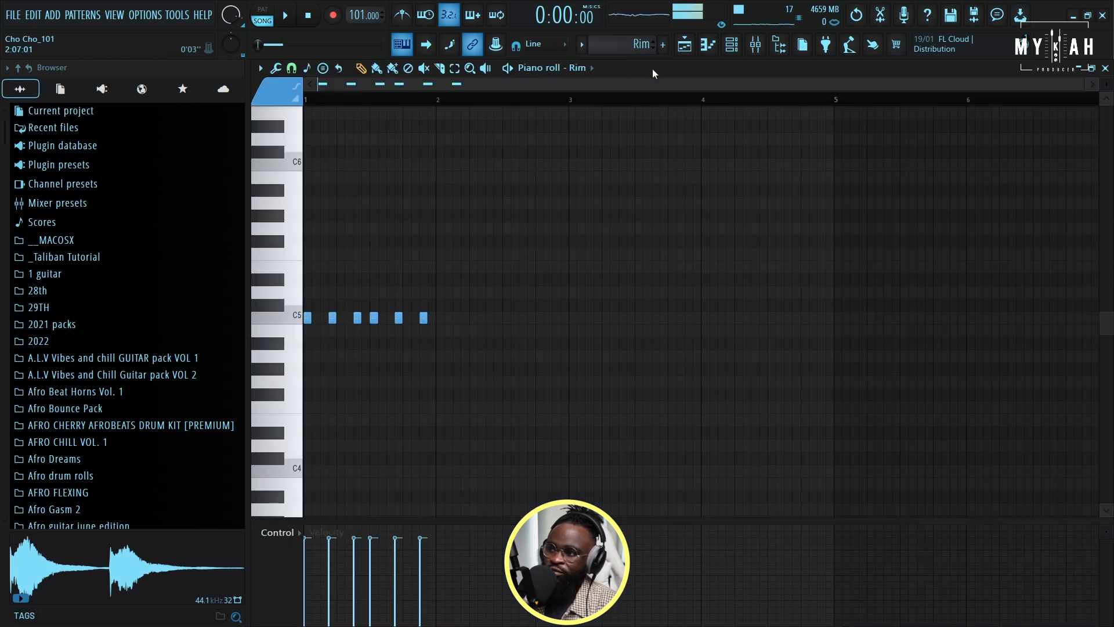
key("ctrl+a")
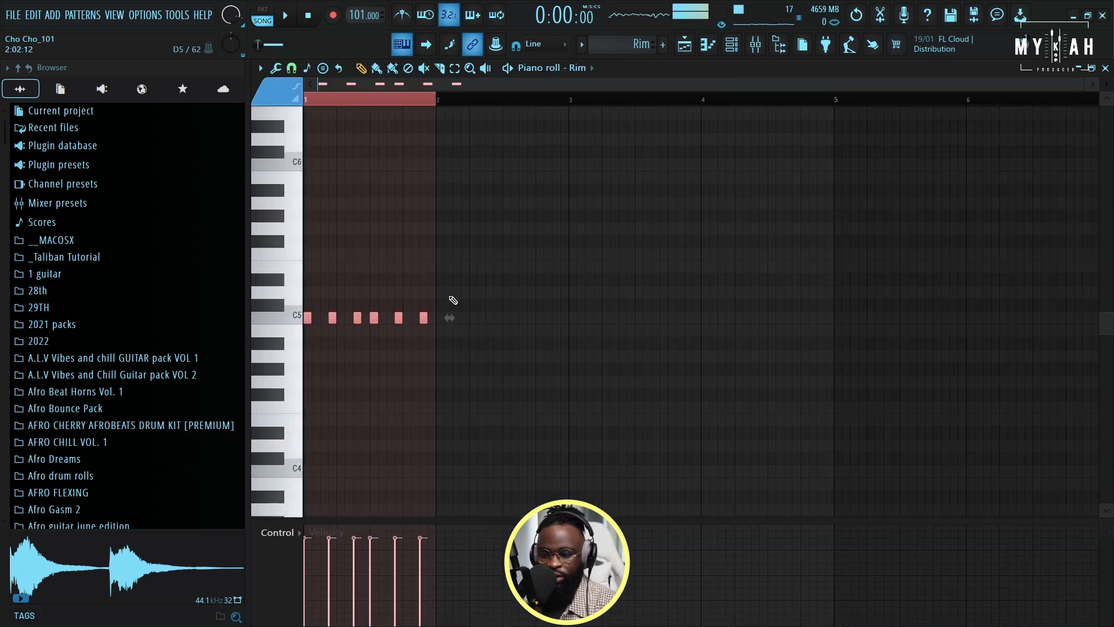
left_click_drag(427, 317, 421, 318)
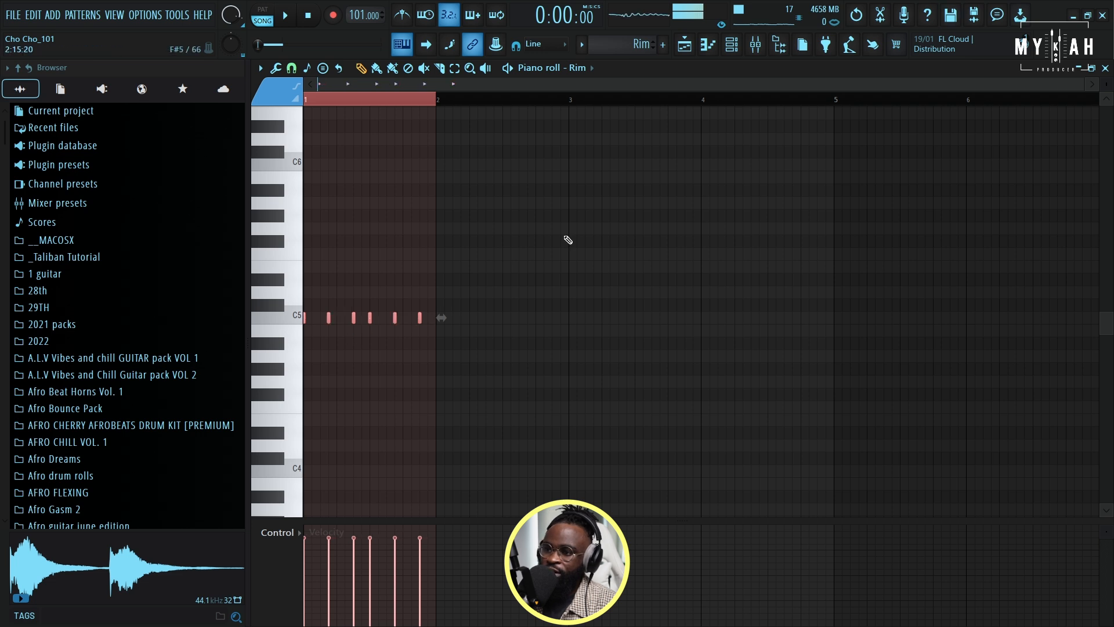
left_click(712, 46)
key("space")
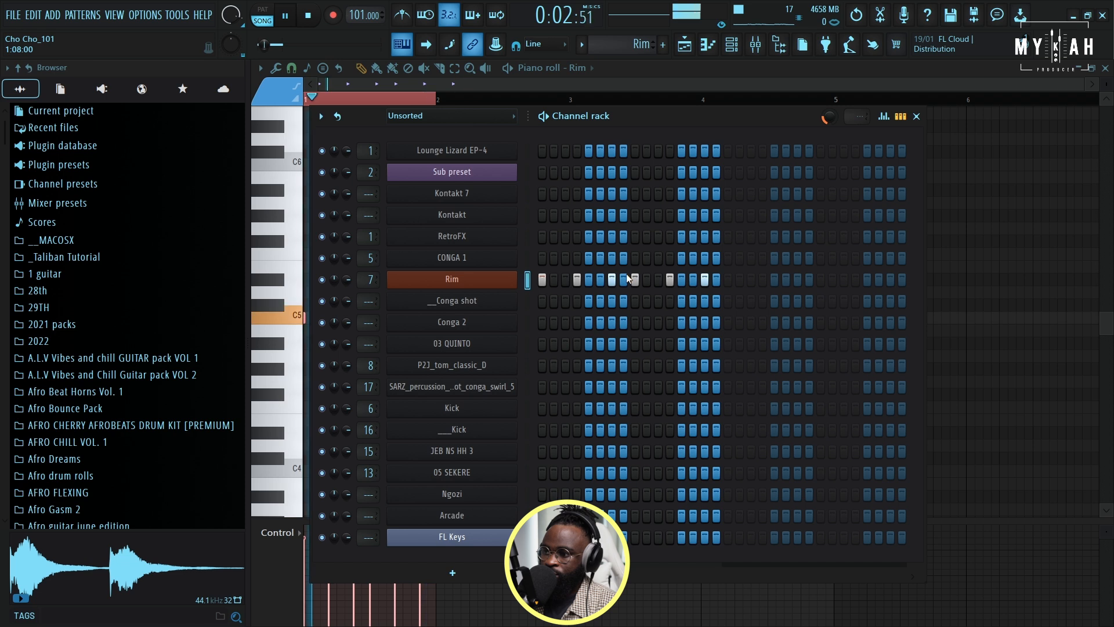
Unmute the Conga track in the playlist, show its pattern's channels and play it with the Rim
left_click(684, 46)
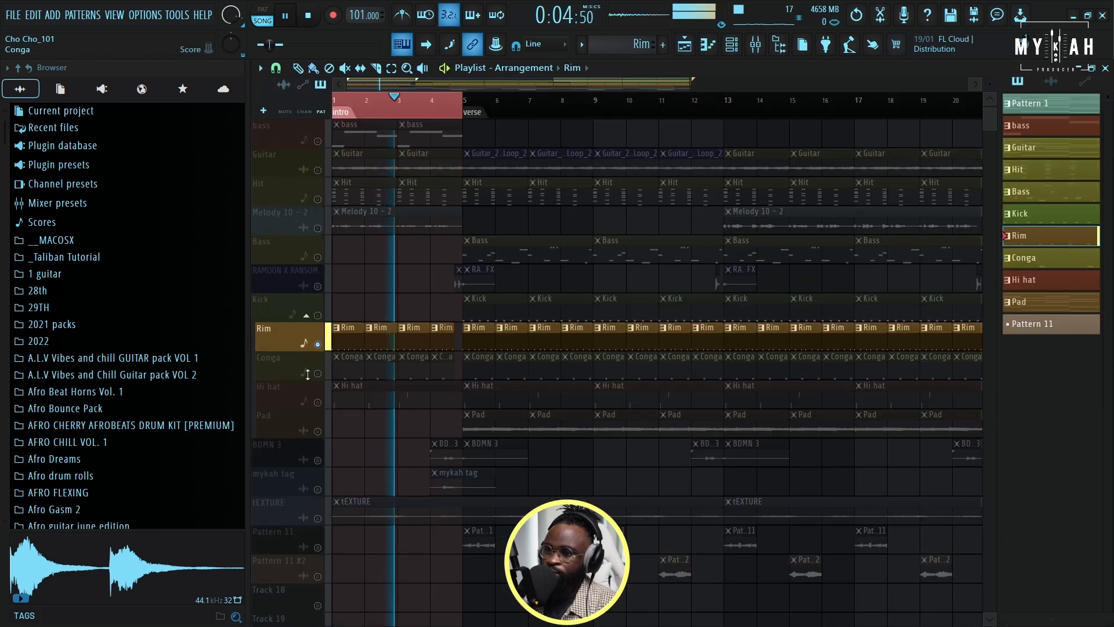
left_click(342, 367)
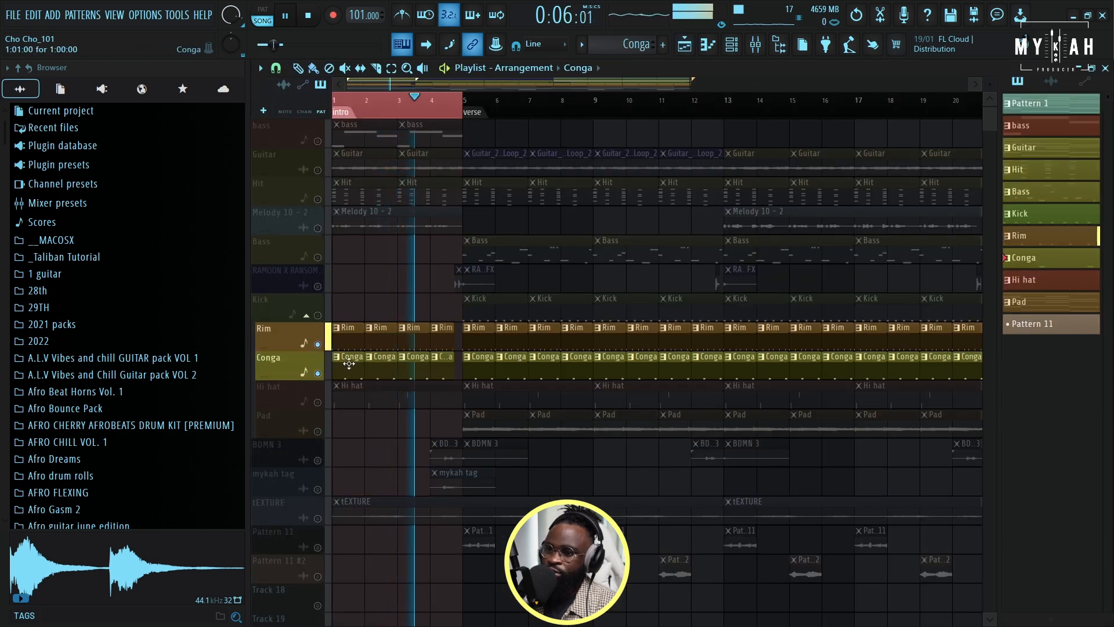
left_click(732, 45)
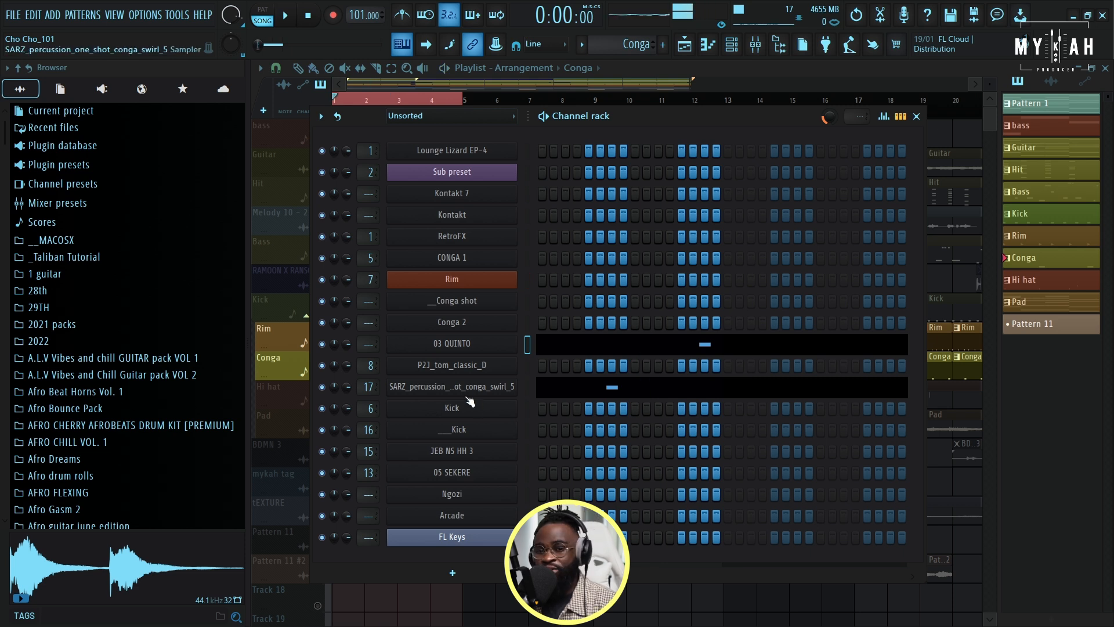
key("space")
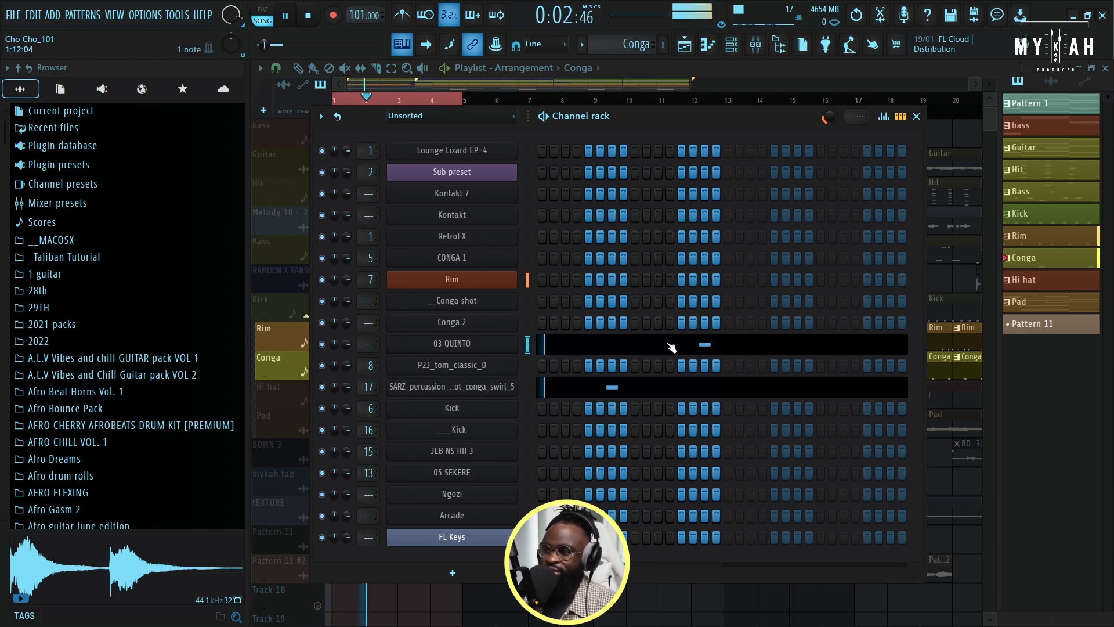
Shorten the Conga pattern's 03 QUINTO and SARZ conga swirl notes in the piano roll, play them and return to the playlist
left_click(713, 348)
key("space")
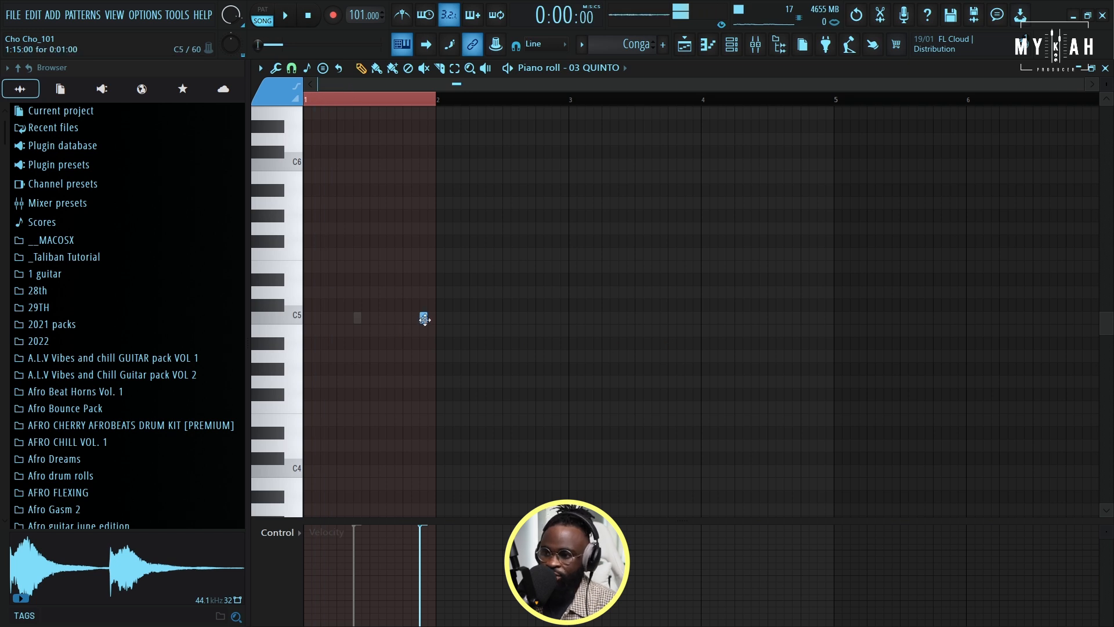
key("space")
left_click(732, 44)
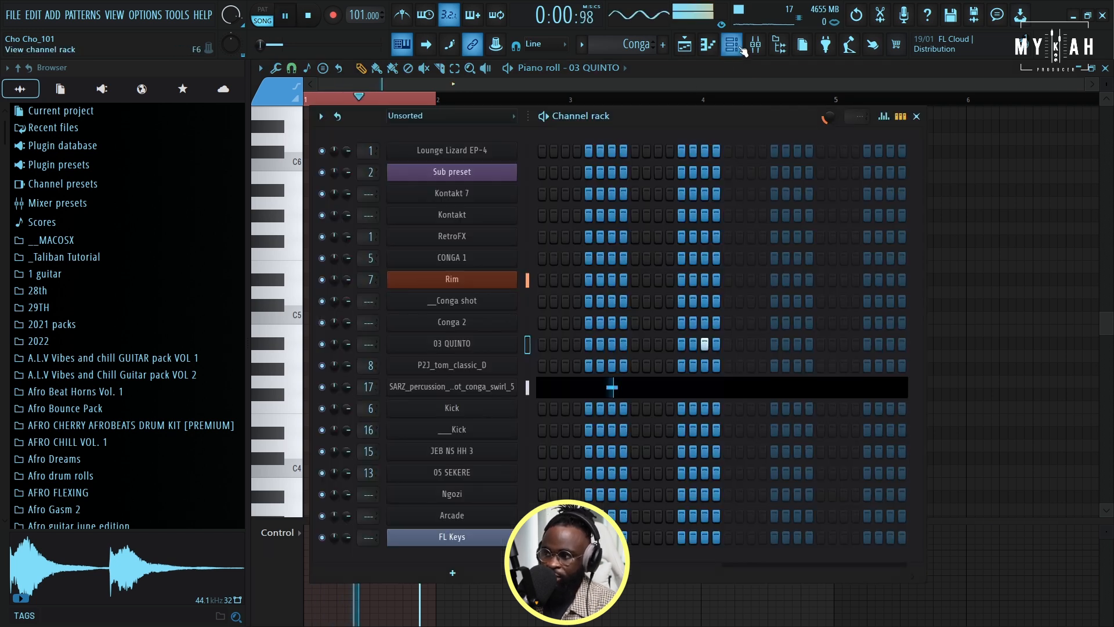
left_click(633, 386)
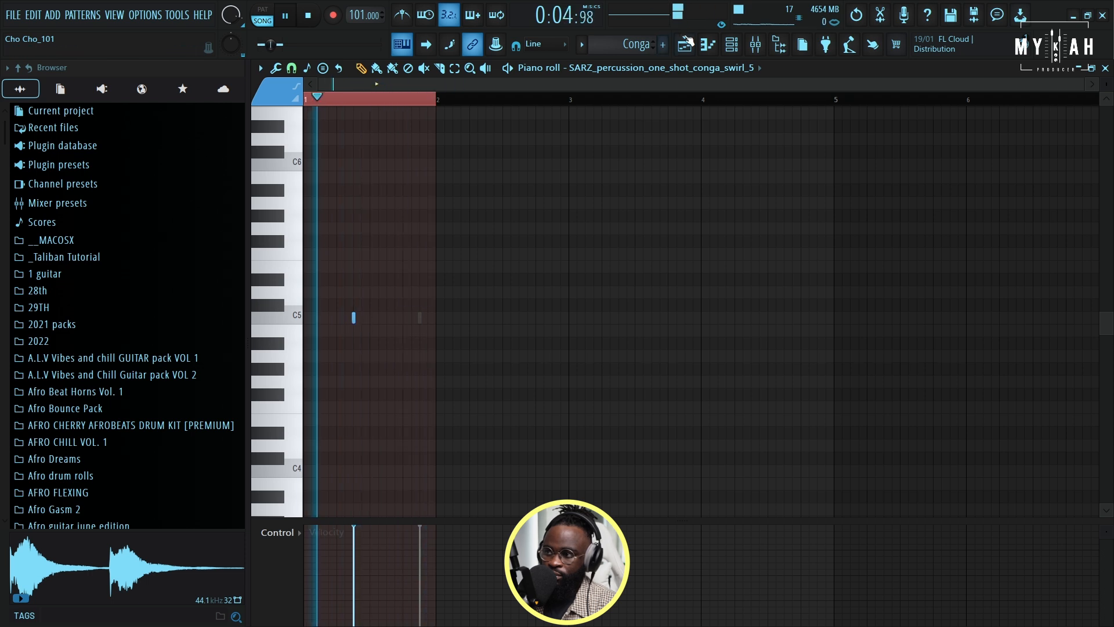
key("F5")
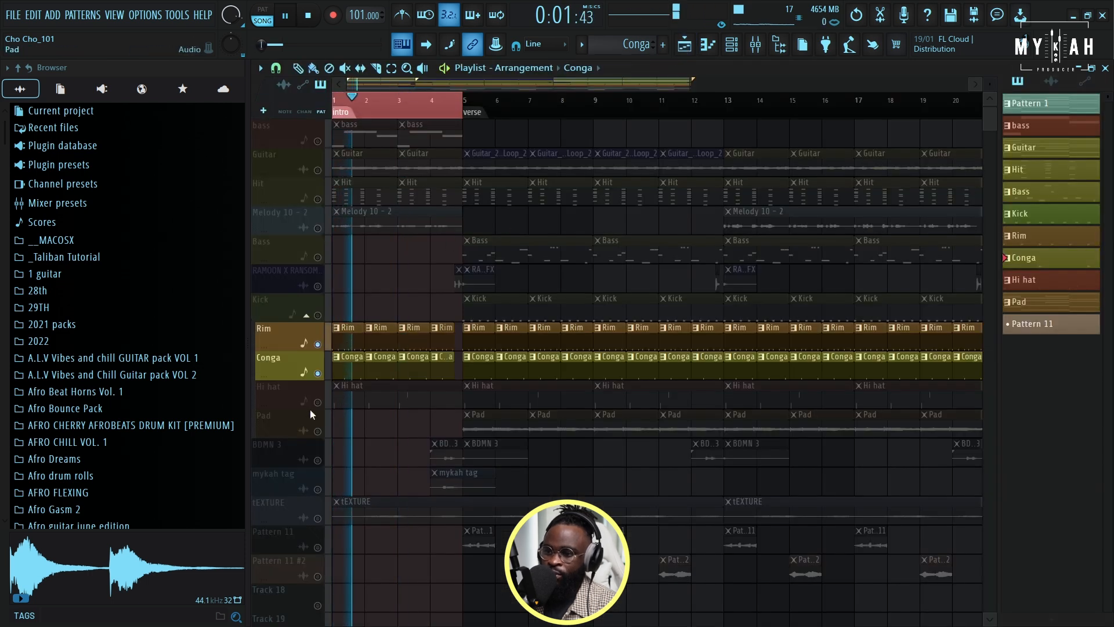
Unmute the Hi hat track, view its pattern's channels and play the intro with Rim and Conga
left_click(344, 400)
key("F6")
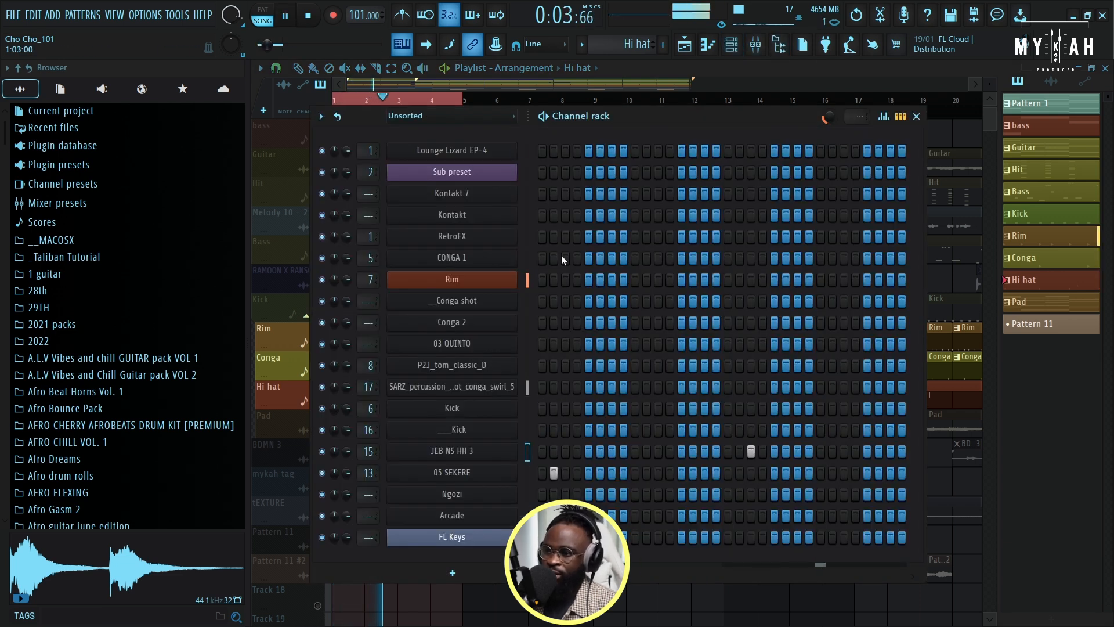
left_click(423, 85)
scroll(408, 406, "down", 3)
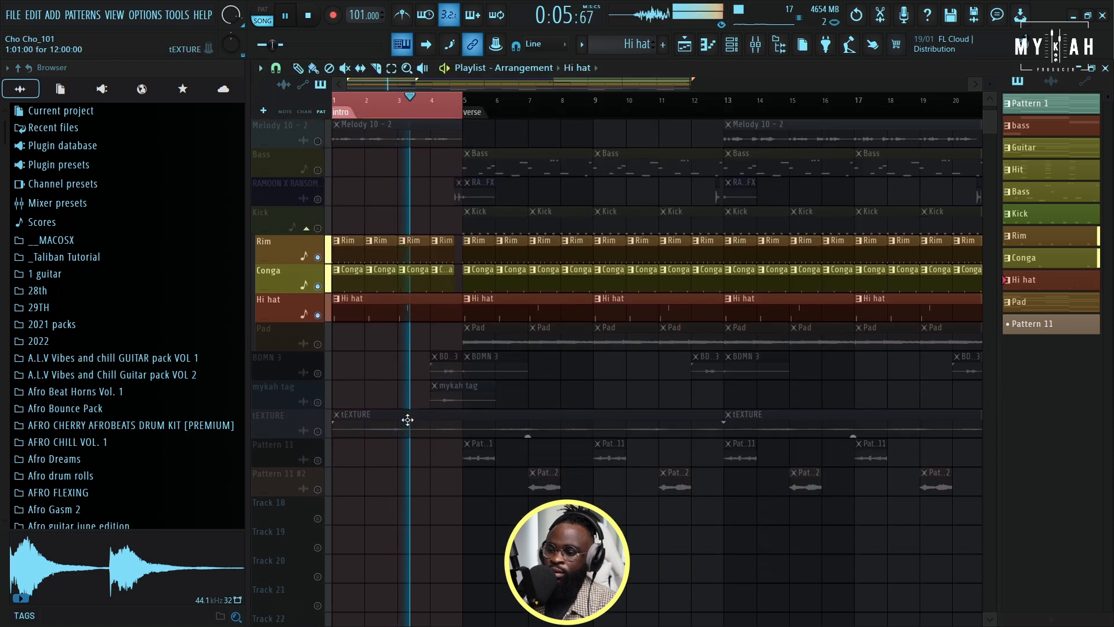
scroll(414, 378, "up", 4)
key("space")
Unmute the Hit, Guitar, bass, Track 1 and Melody 10 - 2 tracks and play the intro with the percussion
left_click(318, 228)
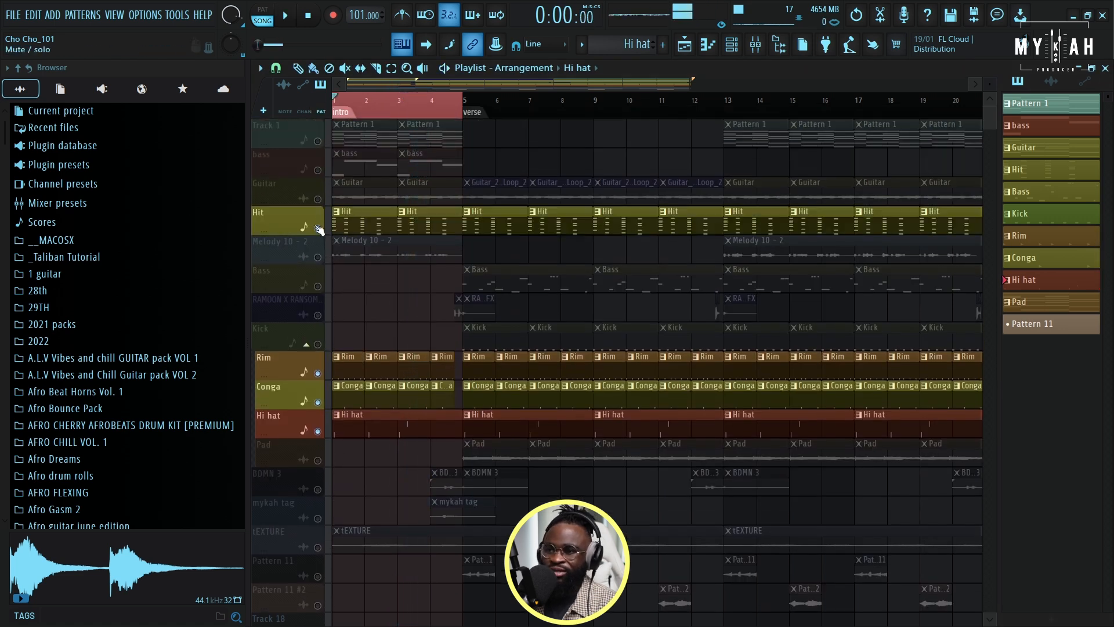
left_click(318, 199)
left_click(318, 170)
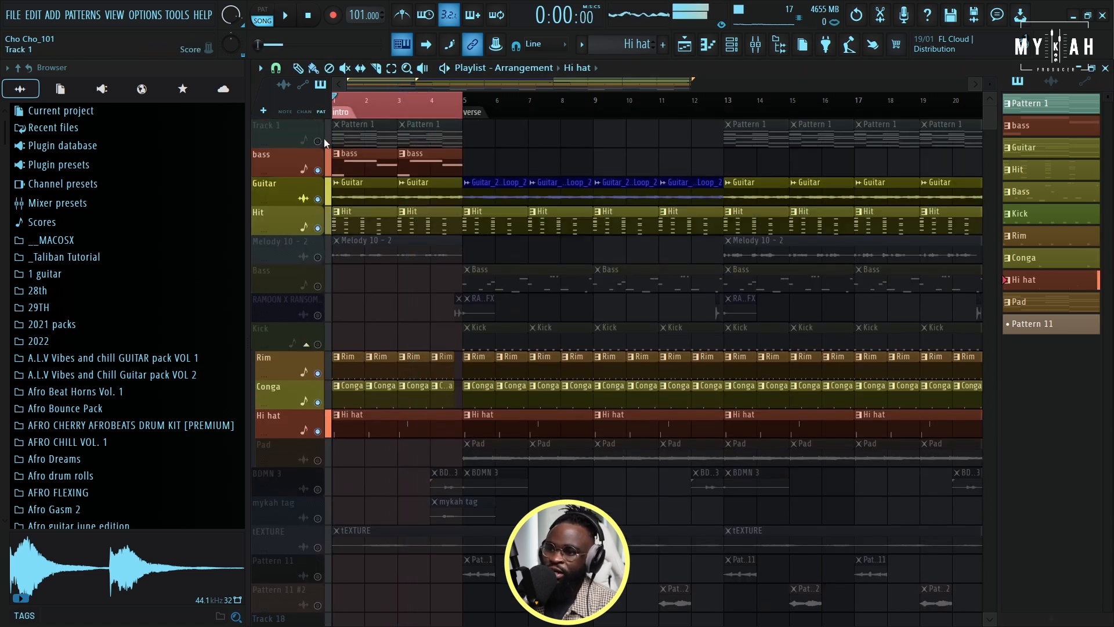
left_click(317, 141)
key("space")
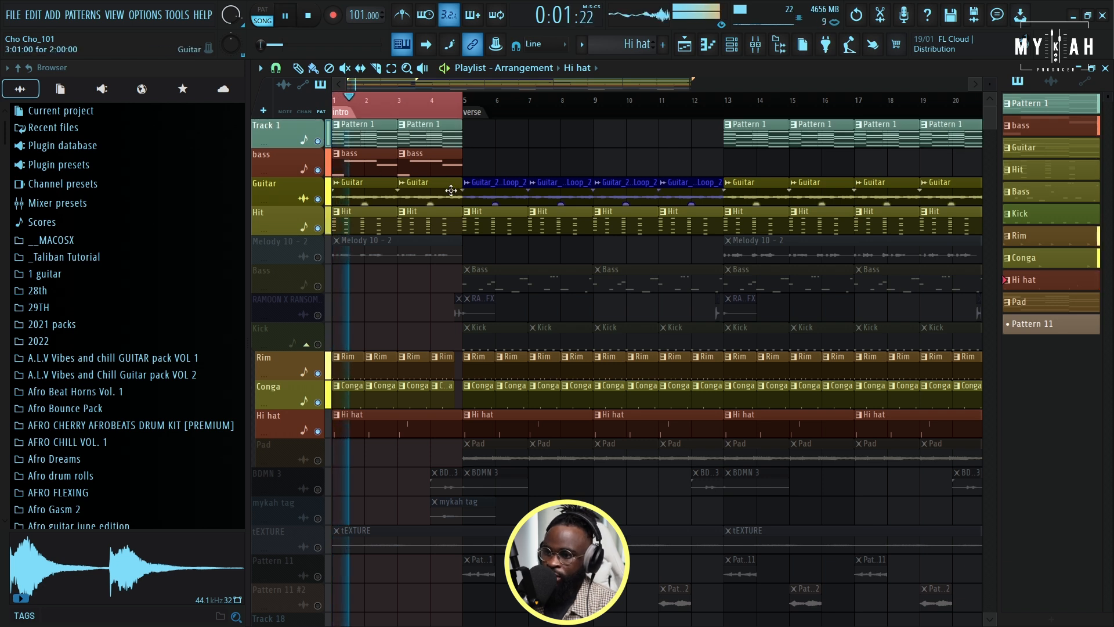
left_click(318, 258)
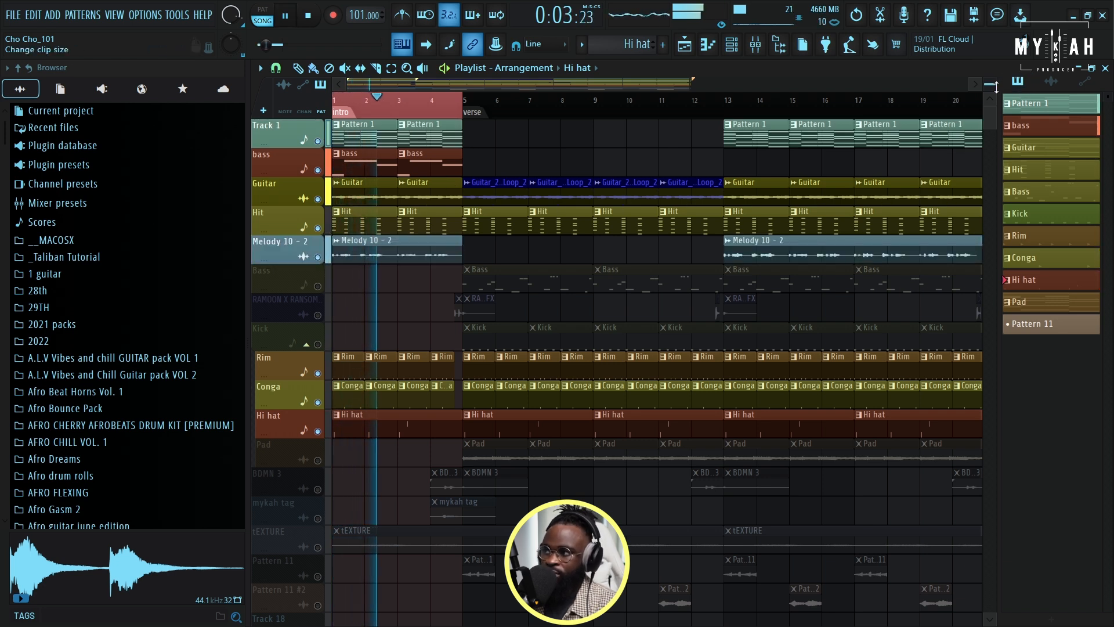
scroll(712, 186, "down", 2)
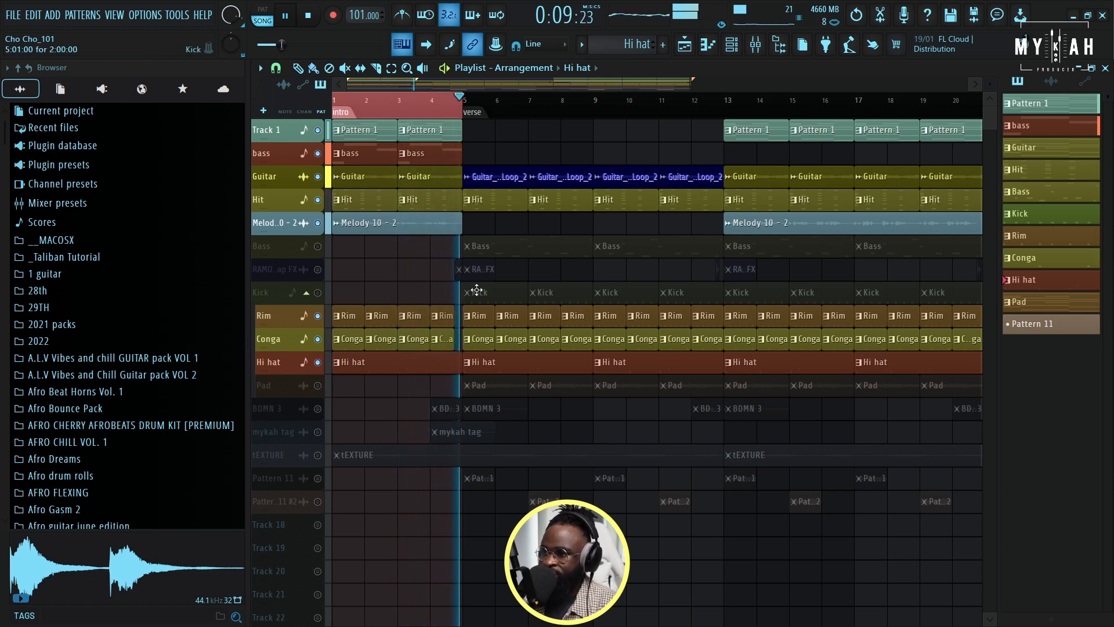
Move the playback position to the verse marker, unmute the Kick and Bass tracks, and play the verse
key("space")
left_click(467, 104)
scroll(465, 102, "down", 2)
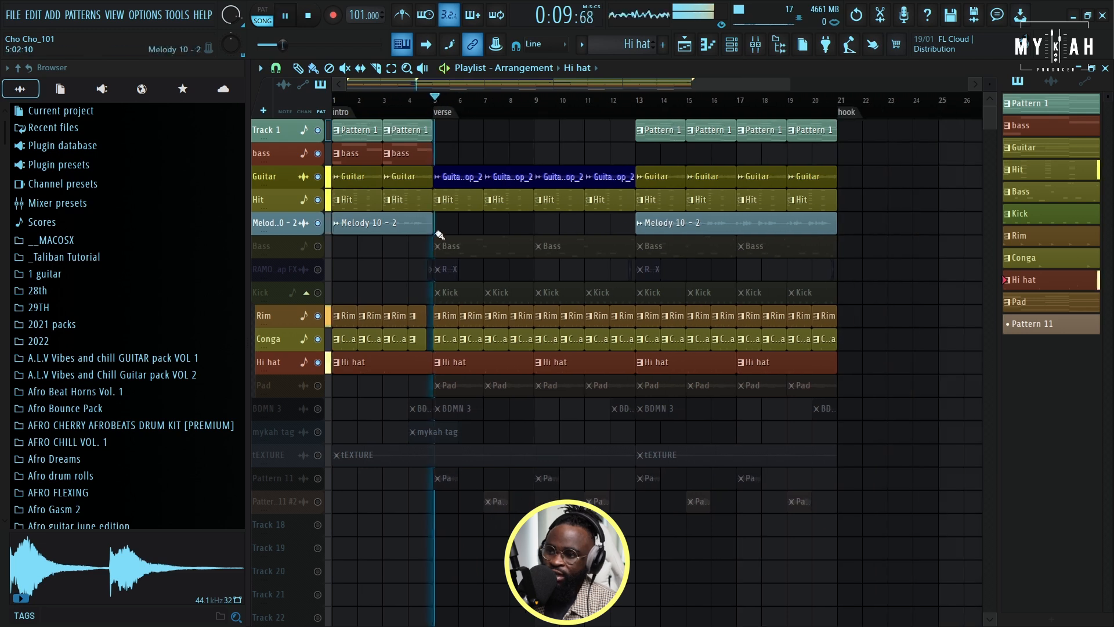
left_click(318, 293)
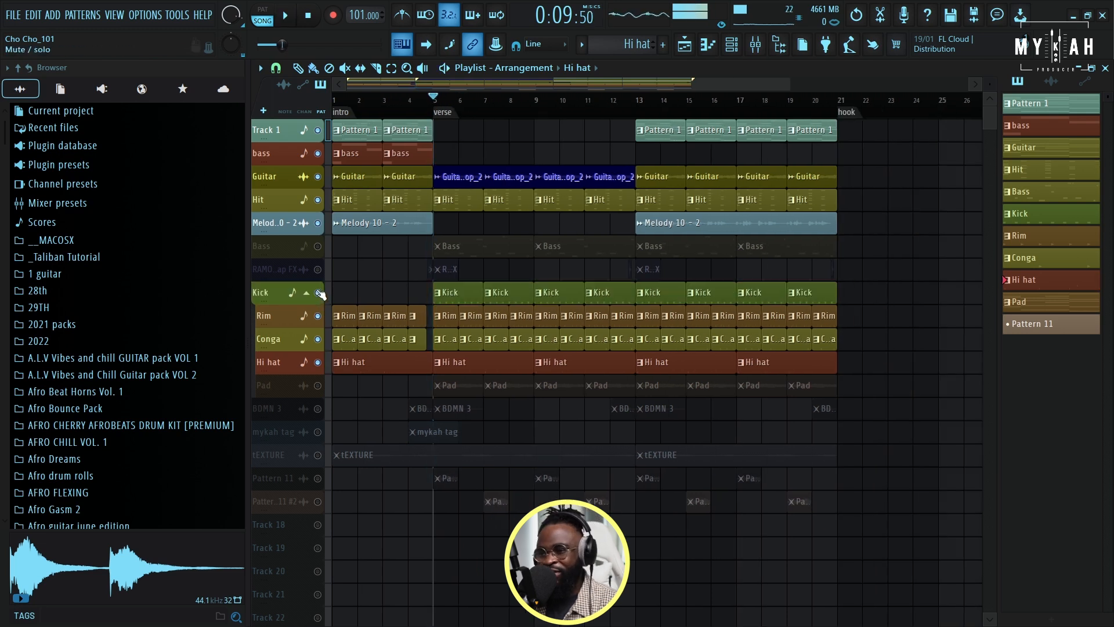
left_click(316, 247)
key("space")
Open the verse's Bass pattern in the piano roll and examine its CONGA 1 notes while playing the verse
double_click(471, 248)
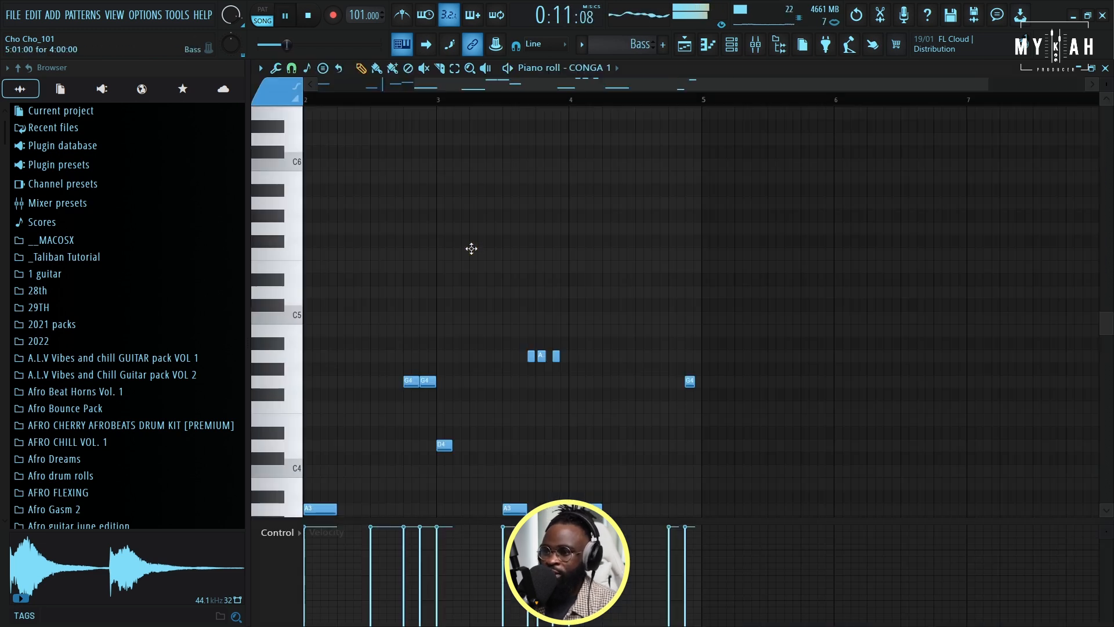
key("space")
scroll(508, 328, "down", 4)
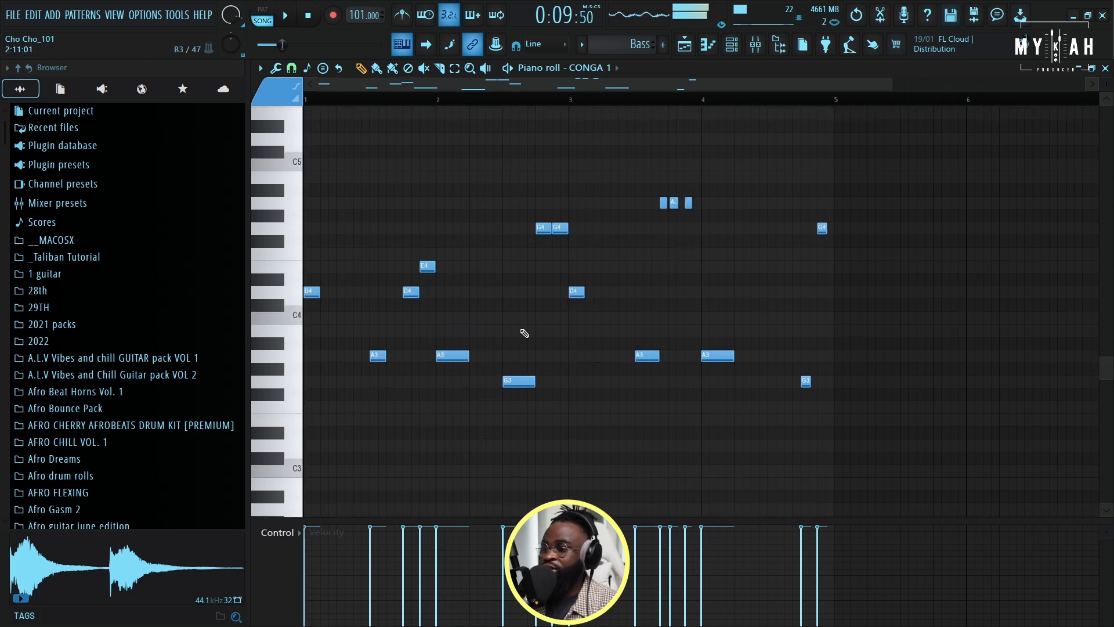
scroll(523, 319, "down", 2)
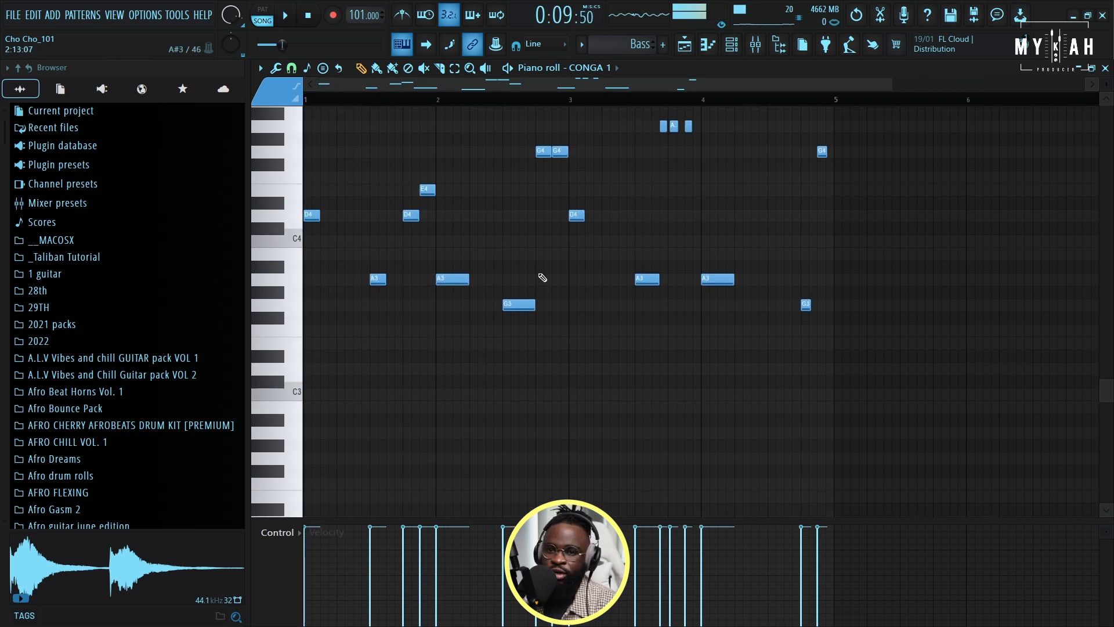
scroll(532, 282, "up", 2)
key("space")
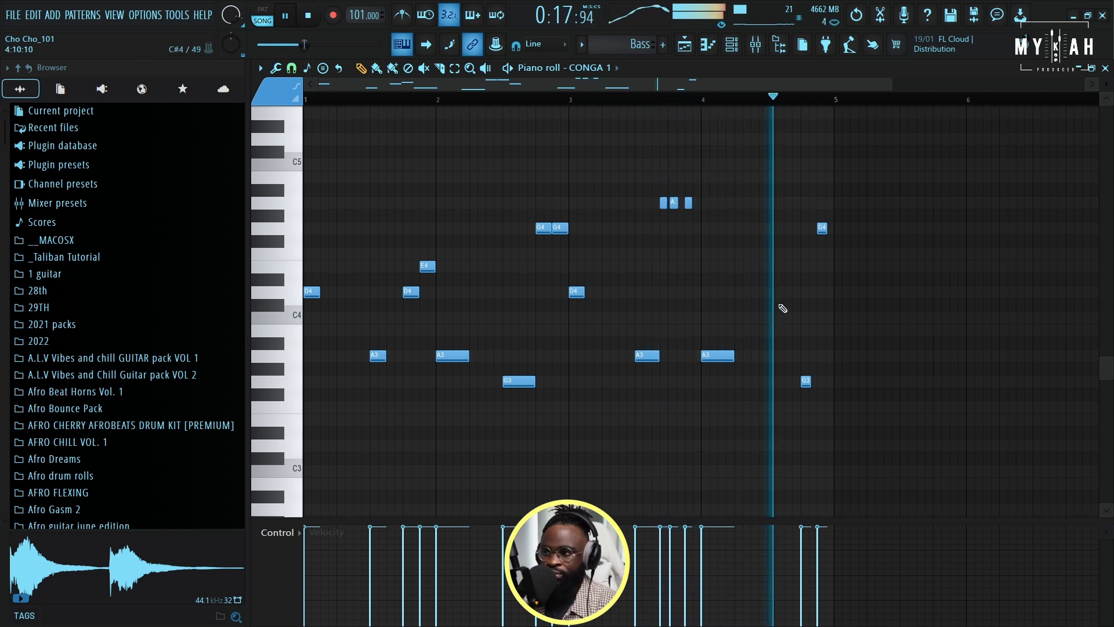
key("space")
Return to the playlist, enlarge the tracks, open the Guitar clip at bar 13 in Edison and play its sample
left_click(685, 45)
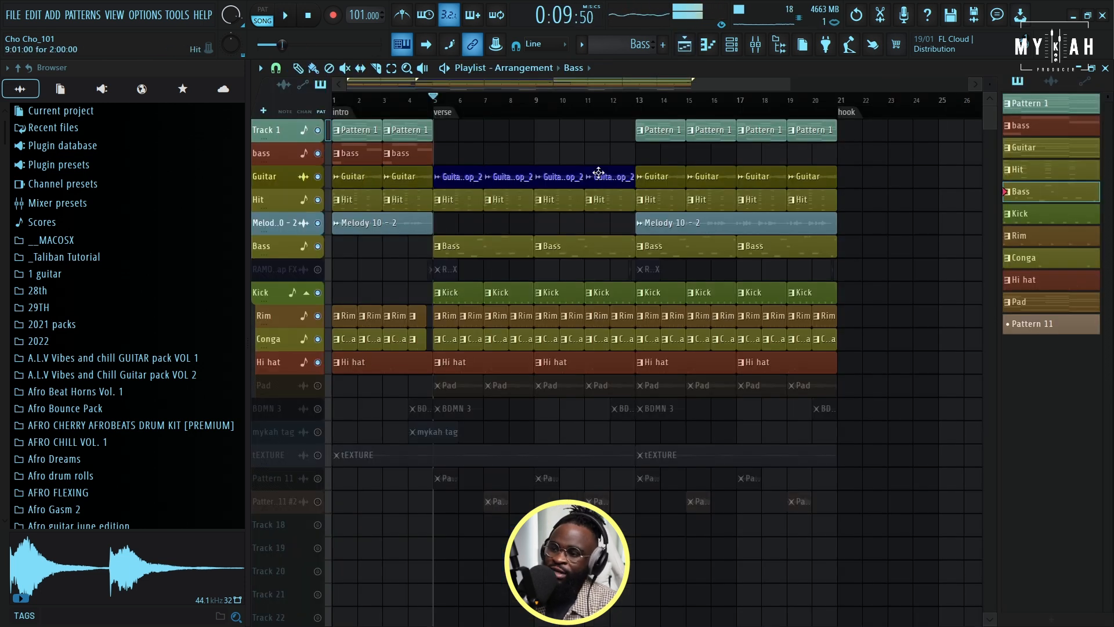
left_click_drag(988, 86, 991, 88)
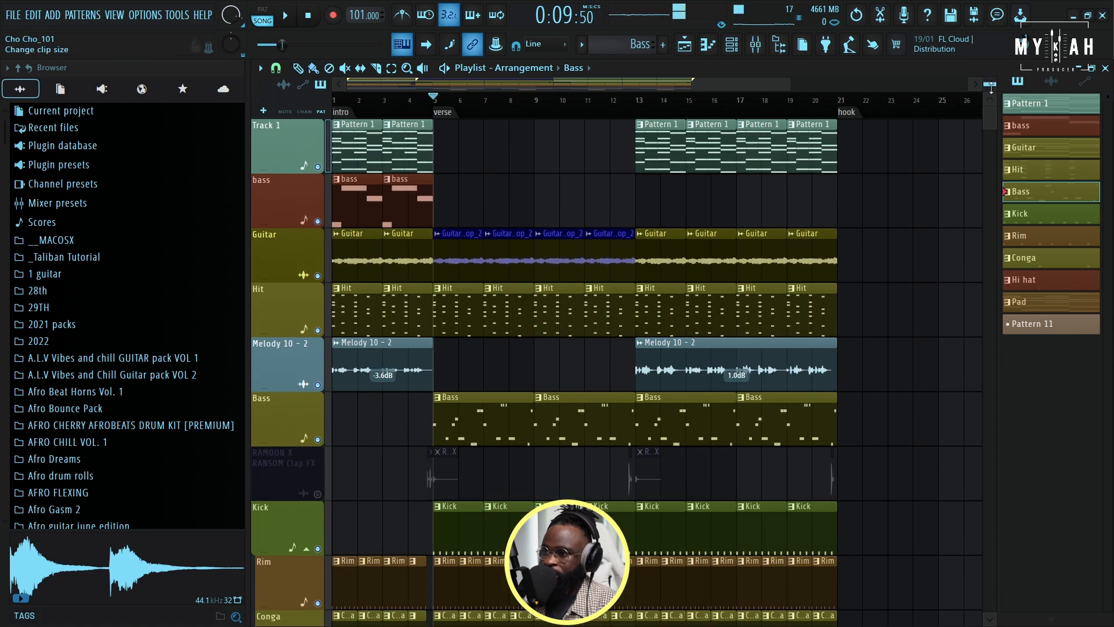
left_click(642, 238)
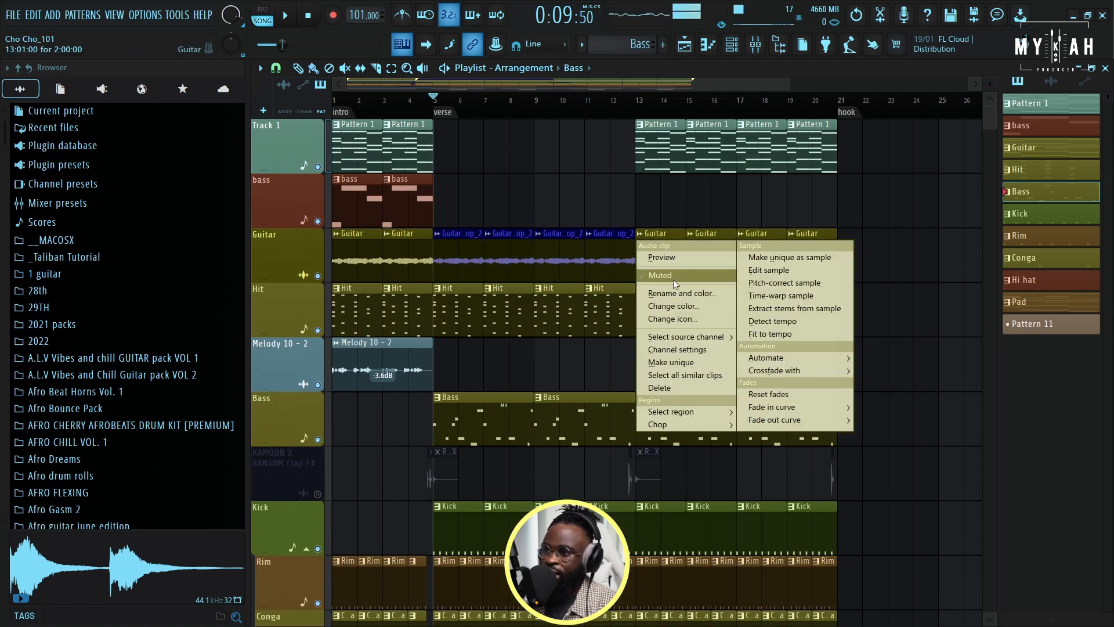
left_click(770, 270)
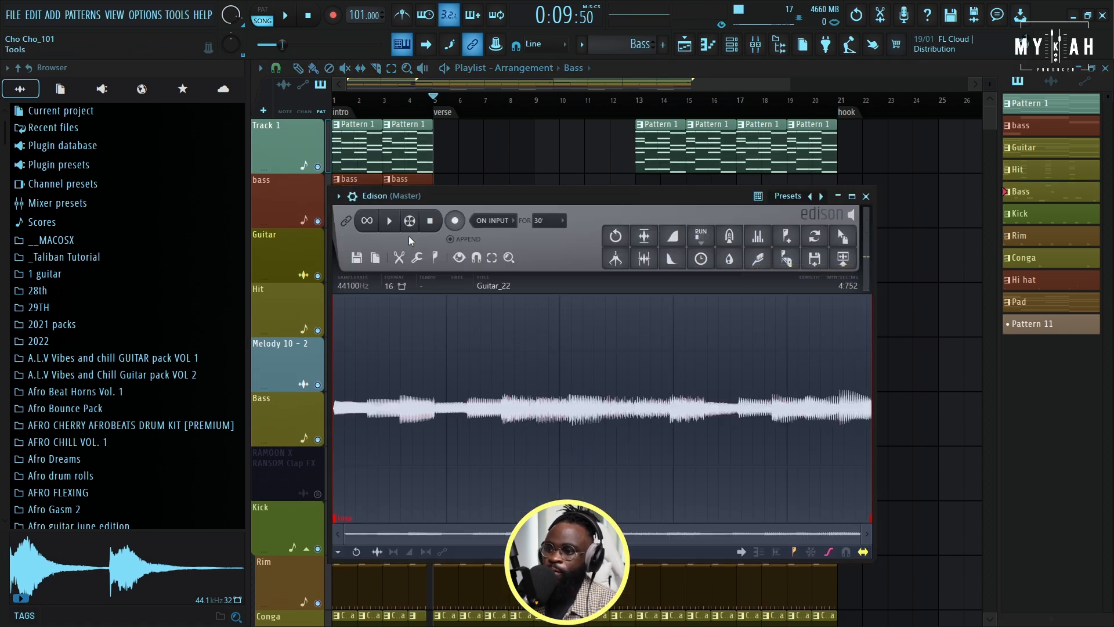
left_click_drag(440, 193, 433, 155)
key("space")
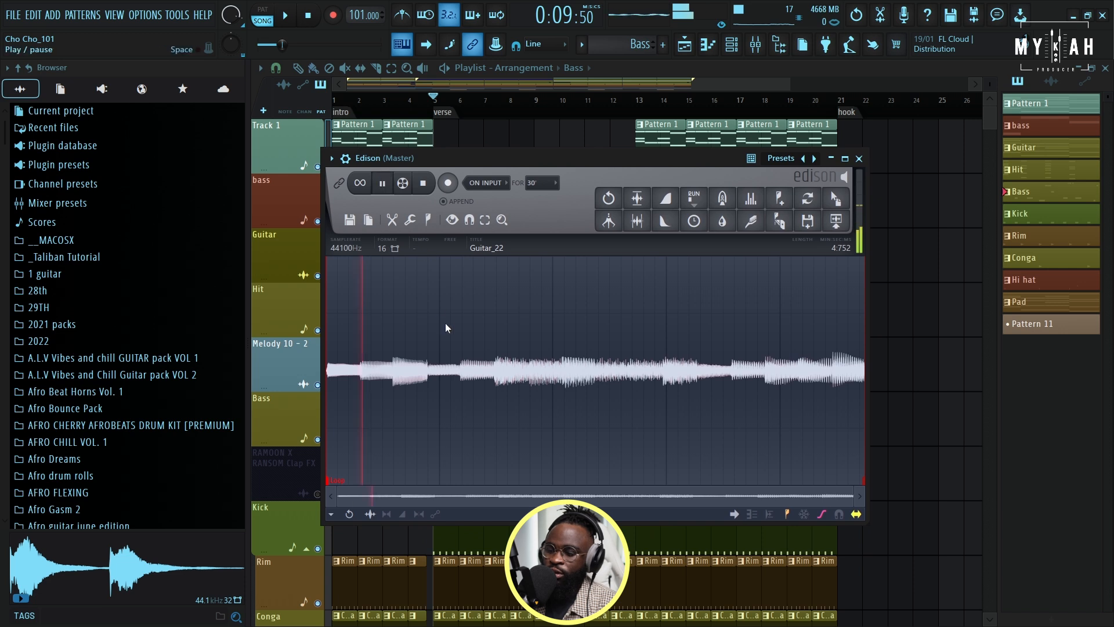
Resample the Guitar_22 sample to 1000 Hz in its sample properties, play the result, and return to the playlist
left_click(346, 247)
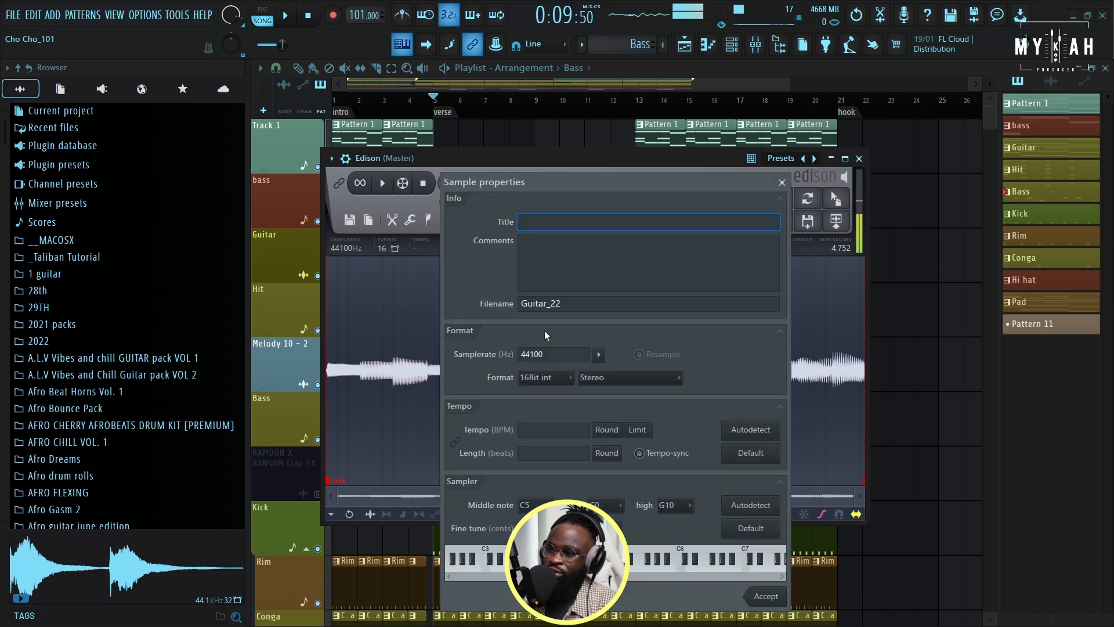
type("1")
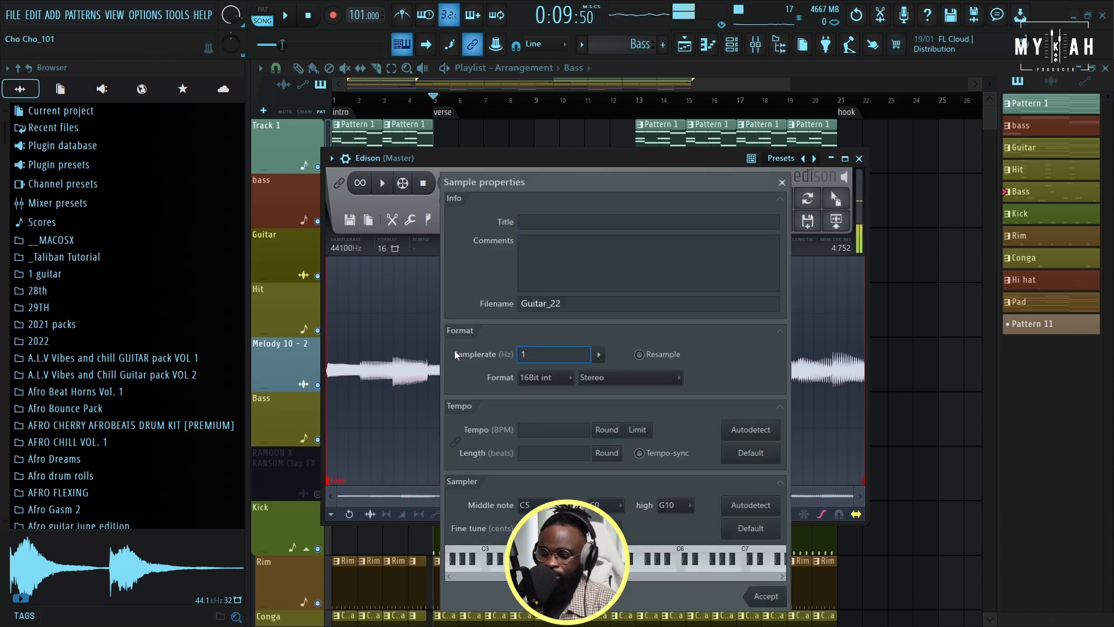
type("000")
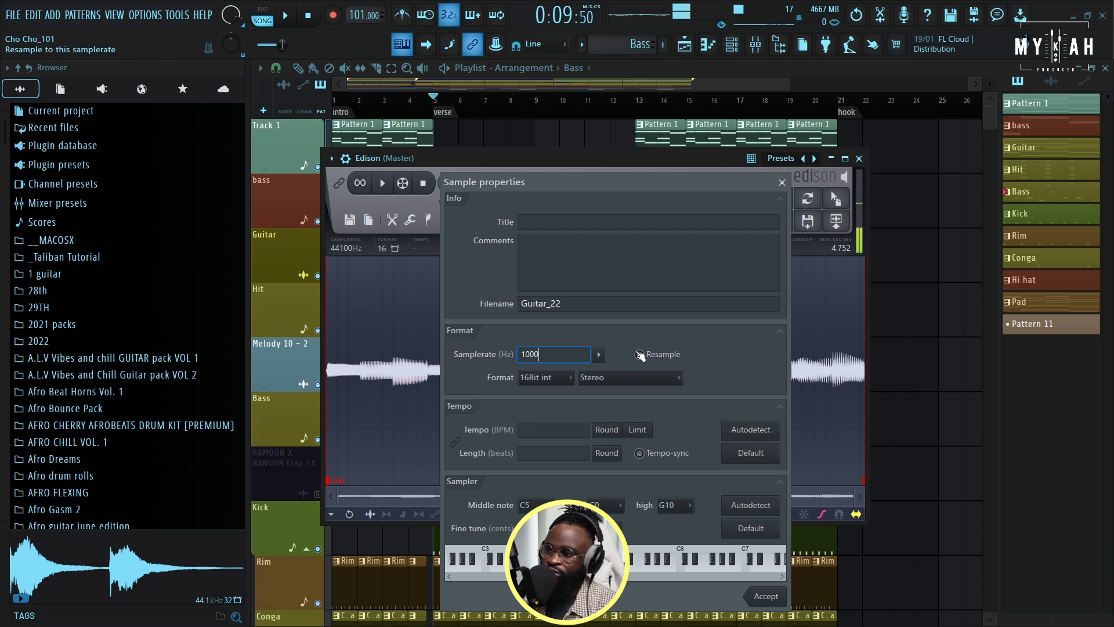
left_click(766, 597)
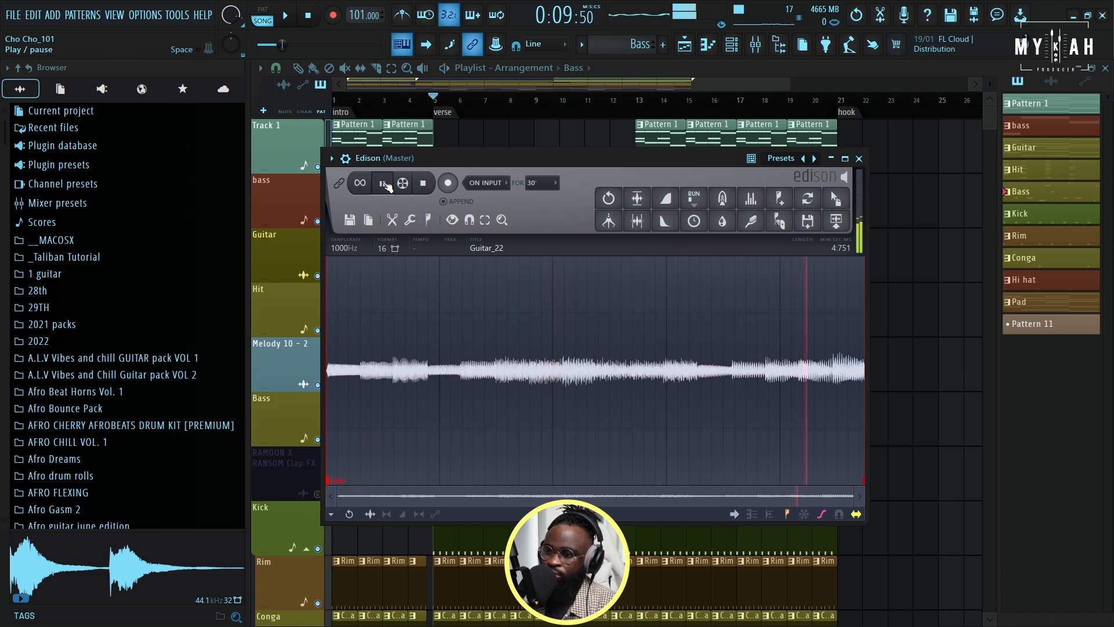
left_click(410, 83)
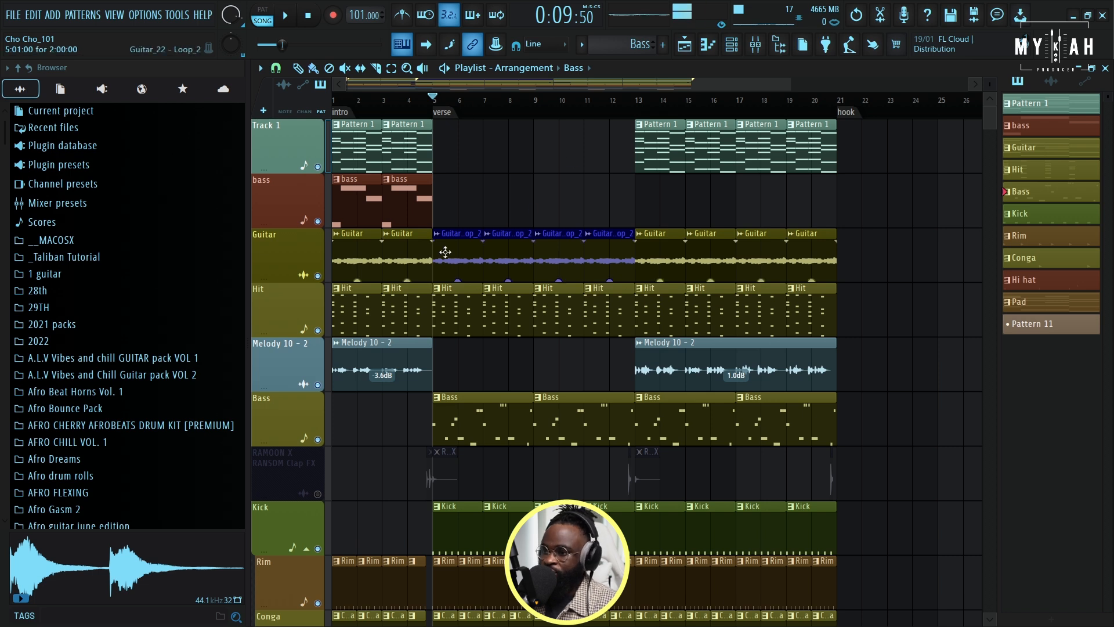
Solo the Guitar track and play it from the start of the verse
right_click(318, 276)
key("space")
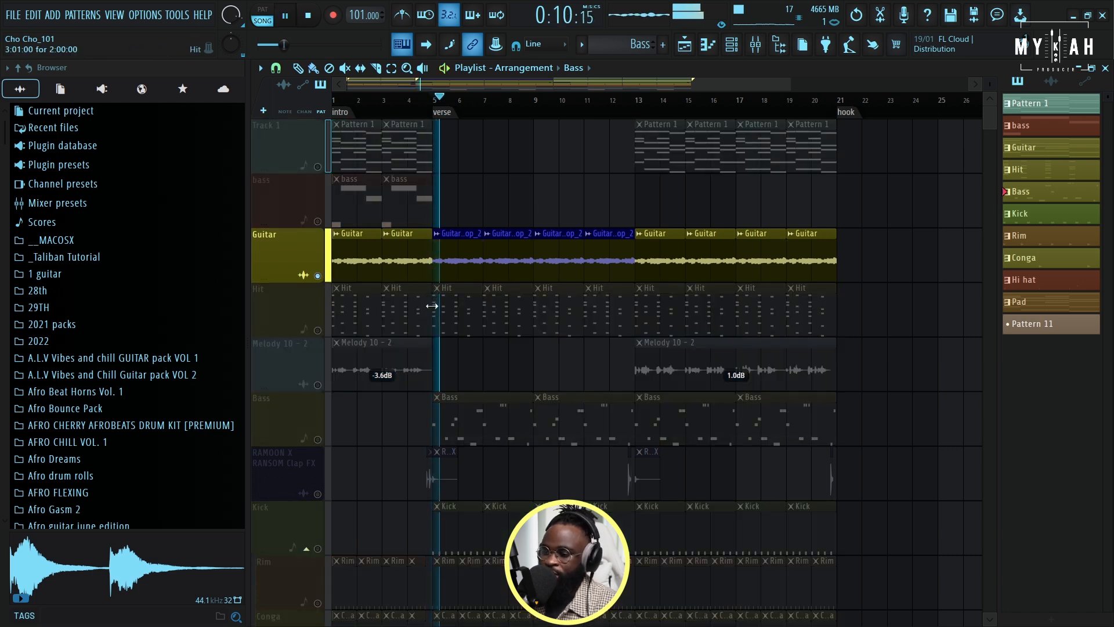
scroll(454, 363, "down", 4)
scroll(453, 364, "down", 2)
key("space")
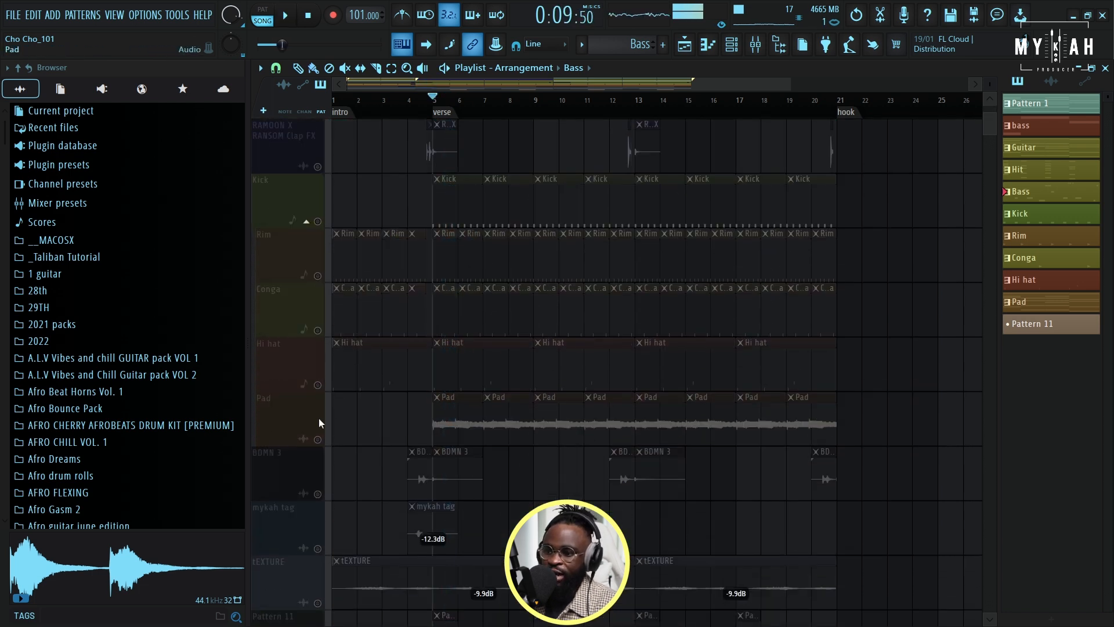
Unmute the Pad track and play it from the start of the verse, selecting its audio clip
right_click(318, 440)
key("space")
left_click(469, 426)
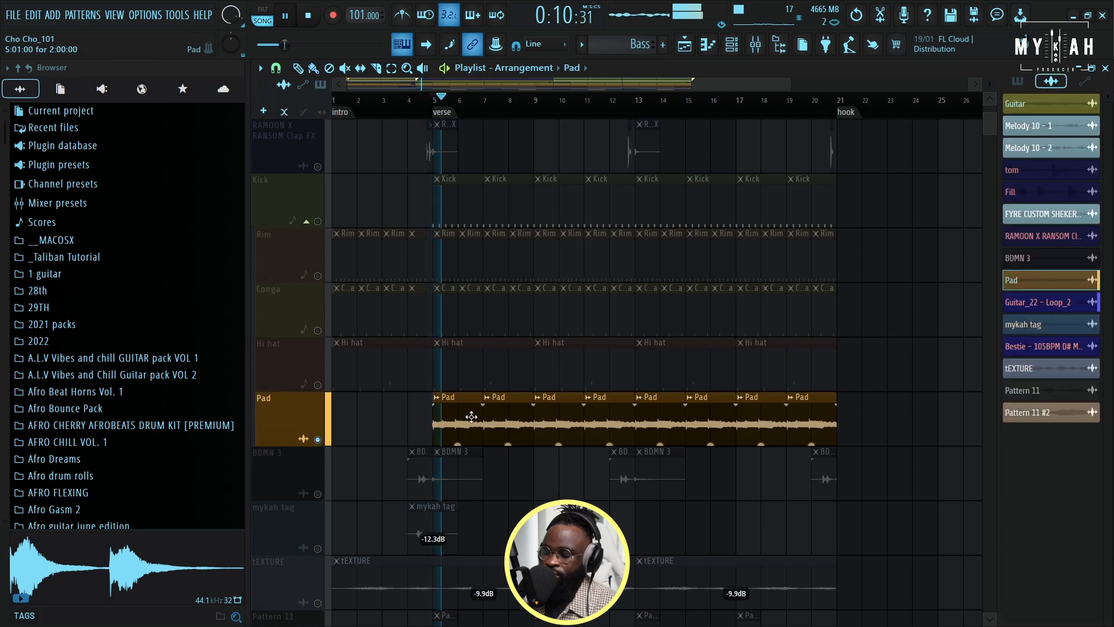
Show the Unsorted channels in the channel rack and select the Pad pattern
left_click(734, 48)
left_click(483, 121)
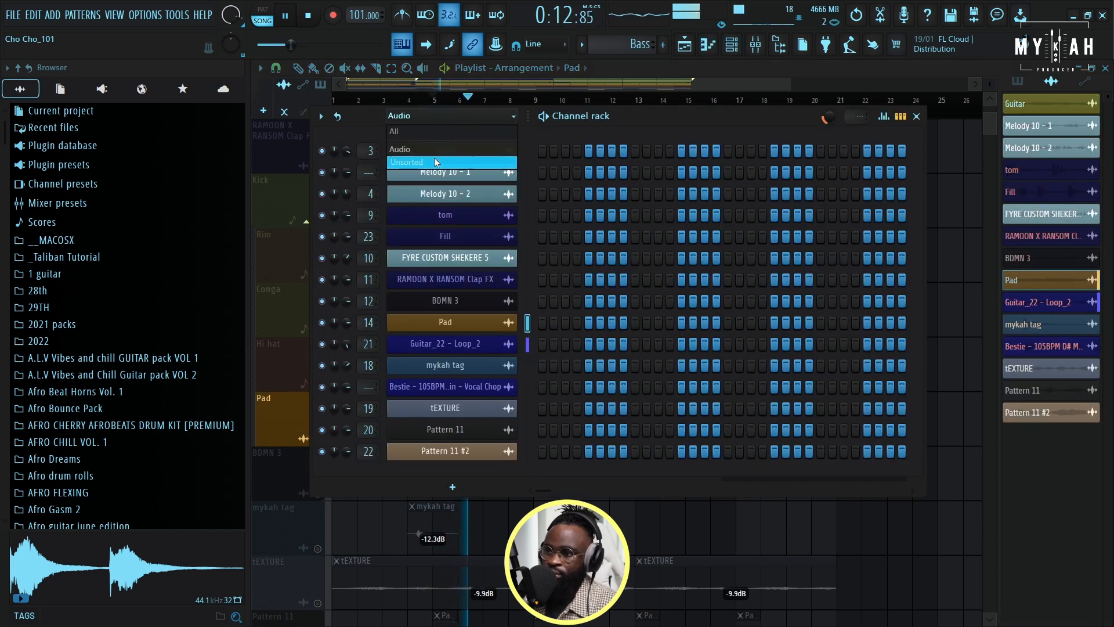
left_click(434, 158)
key("space")
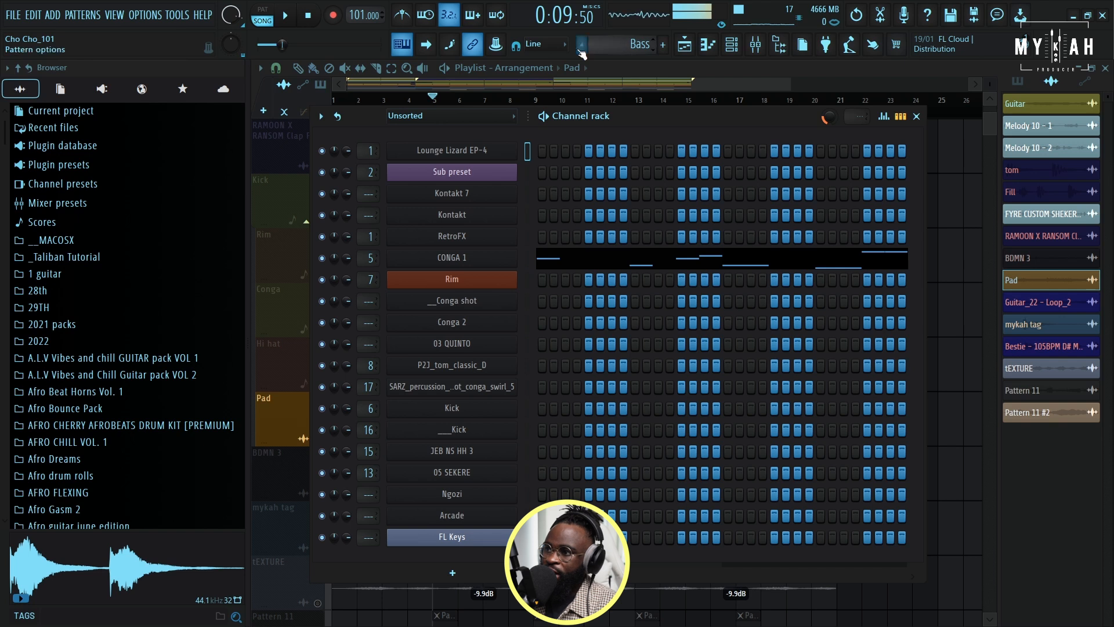
left_click(582, 44)
left_click(594, 176)
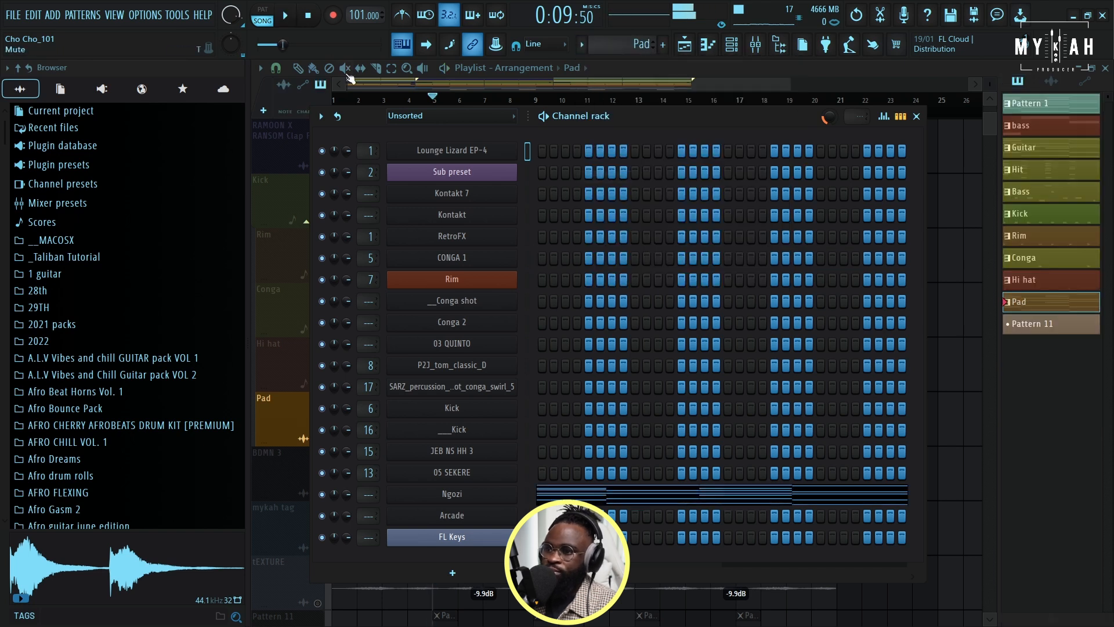
Open the Pad pattern's Ngozi channel in the piano roll and examine its chord notes during playback
left_click(483, 500)
key("space")
left_click(708, 45)
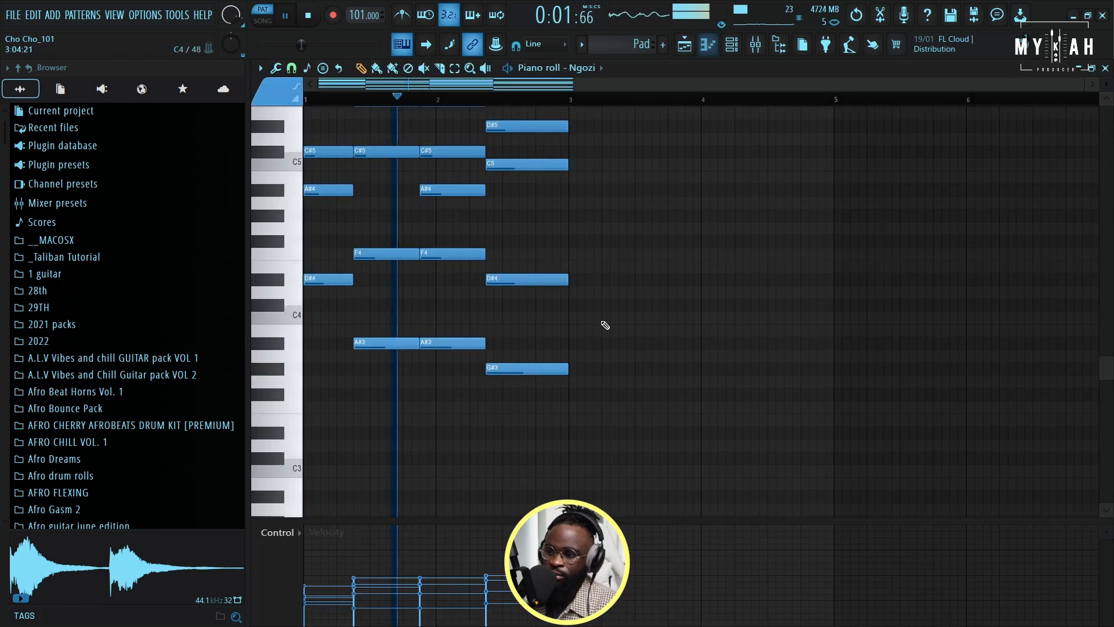
scroll(511, 316, "up", 4)
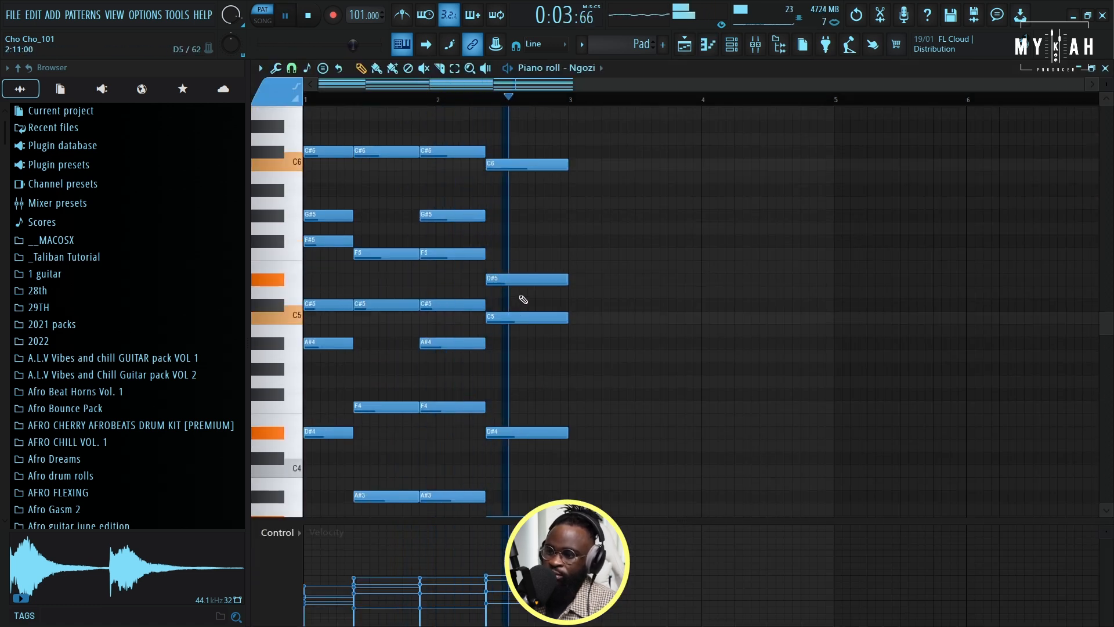
scroll(522, 299, "up", 2)
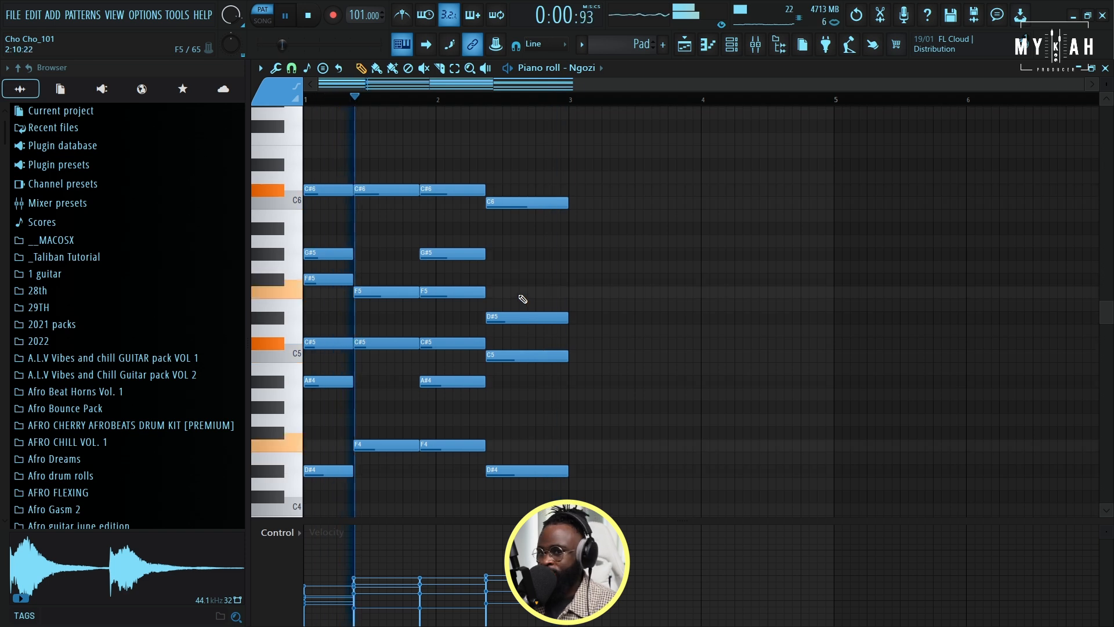
Return to the playlist, play from the verse marker, and unmute the tEXTURE track
left_click(694, 47)
left_click(440, 109)
key("space")
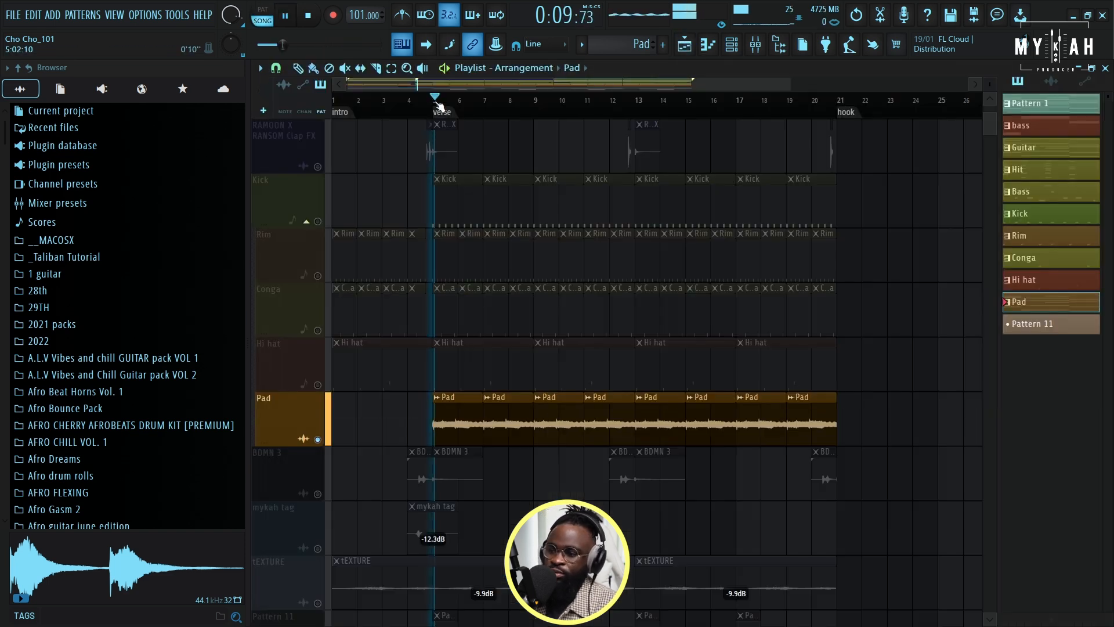
scroll(483, 341, "down", 6)
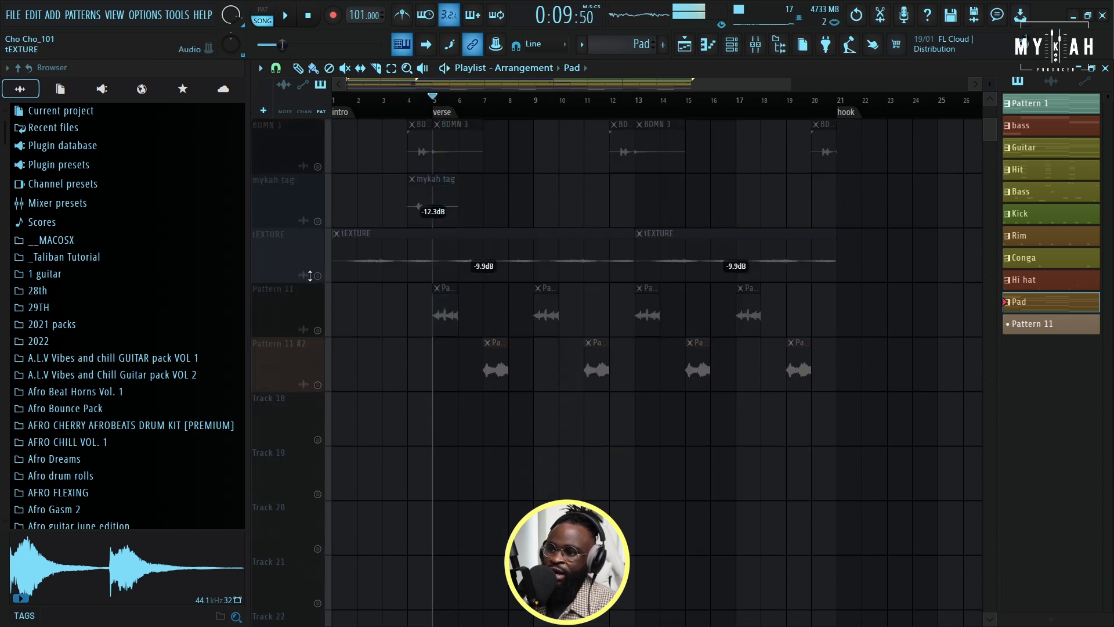
left_click(308, 273)
scroll(478, 111, "down", 2)
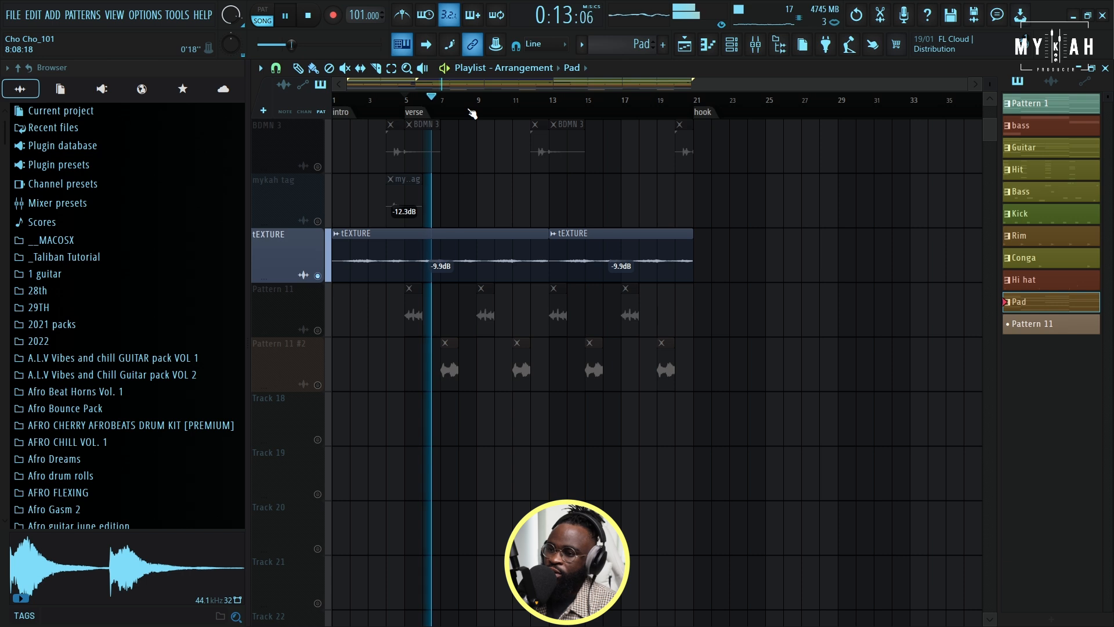
Unmute the Pattern 11 #2 track and play its first clip from bar 7
scroll(473, 114, "up", 1)
scroll(473, 114, "up", 2)
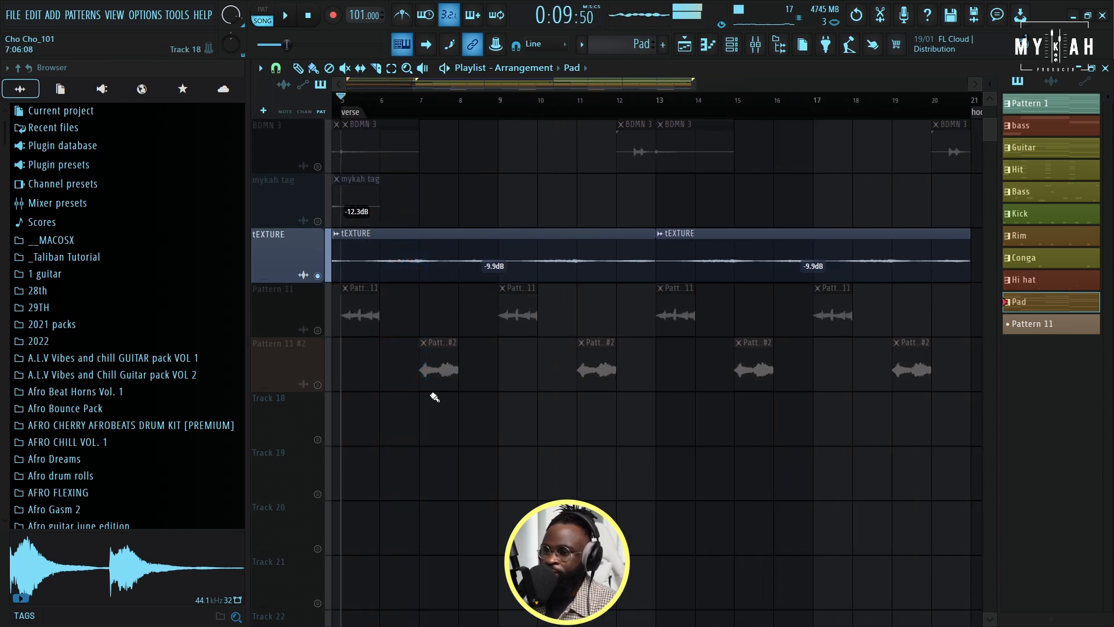
left_click(319, 388)
left_click(423, 113)
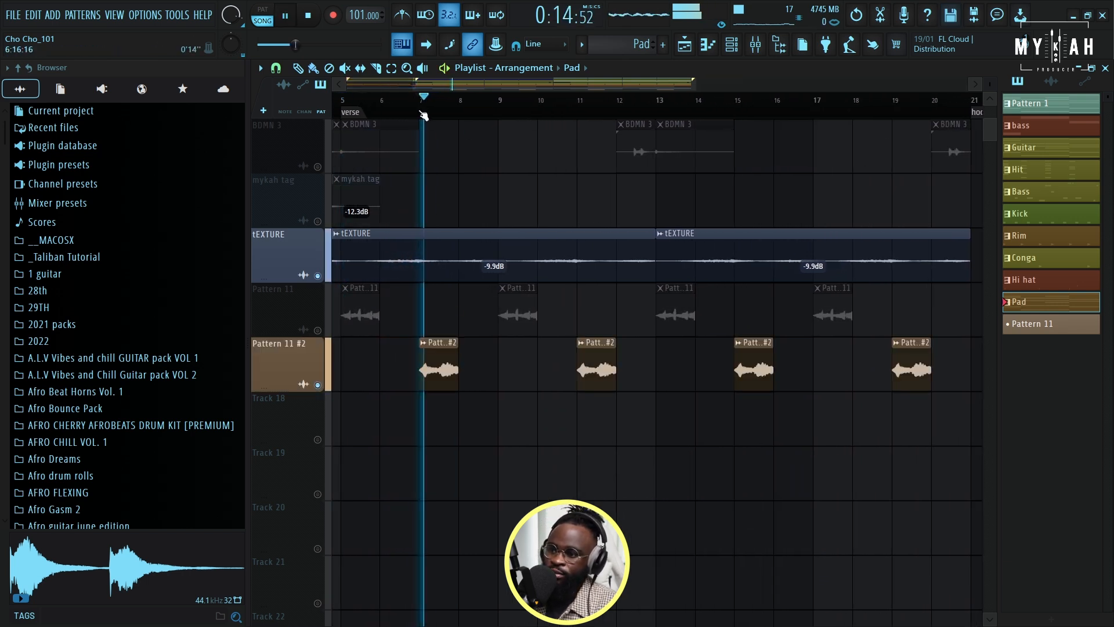
Select Pattern 11, check its channels in the channel rack, and resume playing the arrangement from bar 7
left_click(581, 44)
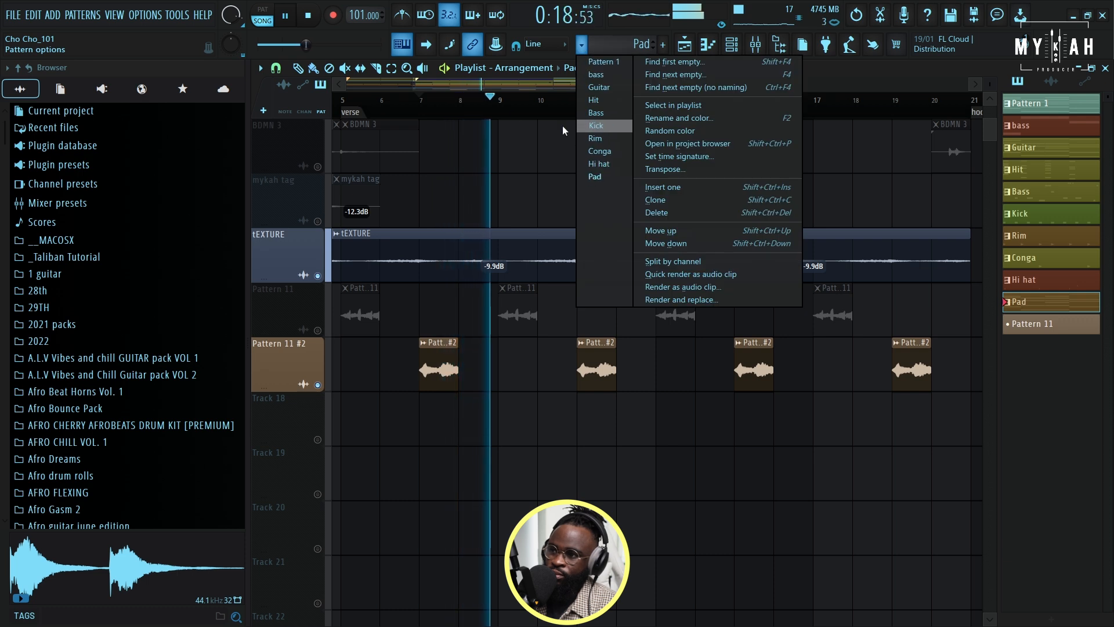
left_click(648, 49)
key("space")
left_click(730, 49)
scroll(643, 49, "down", 1)
key("F6")
key("space")
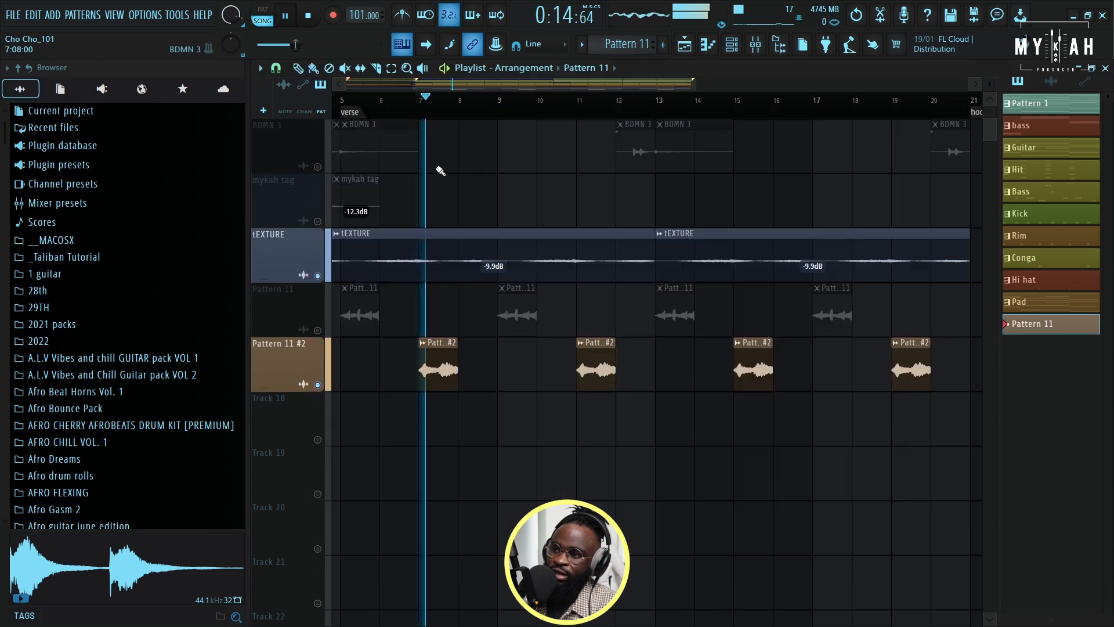
Unmute the Pattern 11 track and play its clips together with those of Pattern 11 #2
scroll(428, 114, "up", 2)
scroll(428, 114, "up", 1)
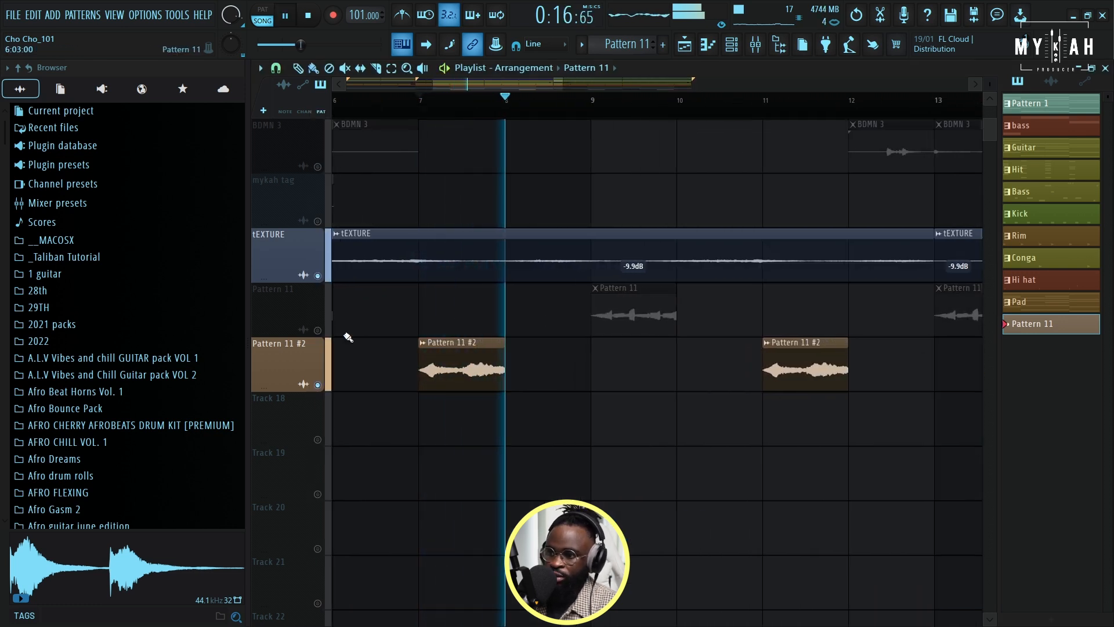
left_click(317, 330)
scroll(543, 110, "down", 3)
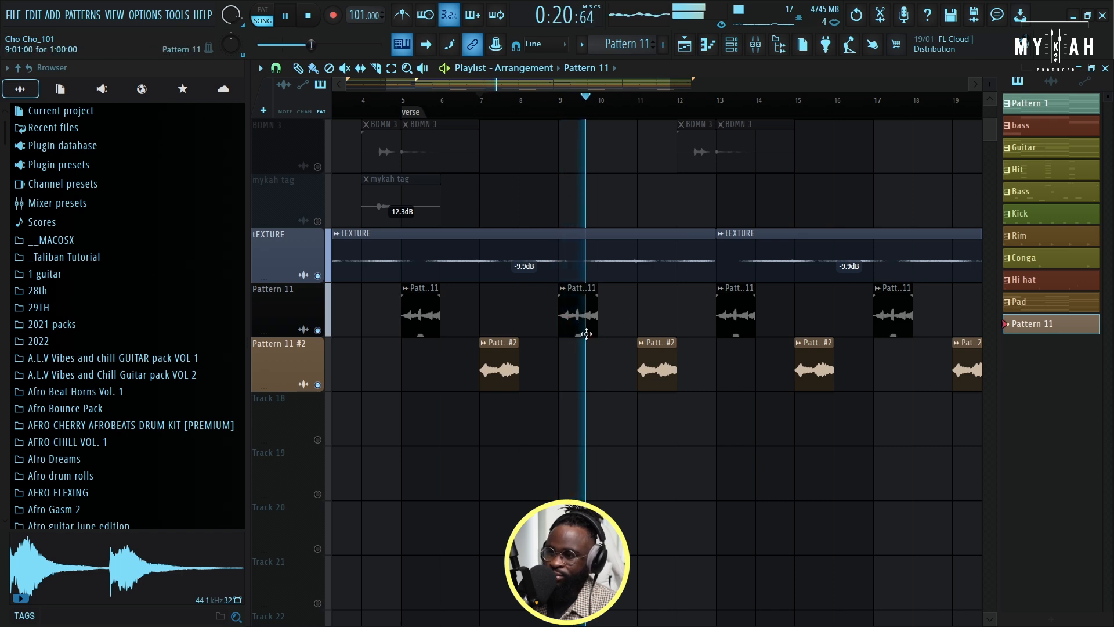
scroll(551, 119, "down", 2)
key("space")
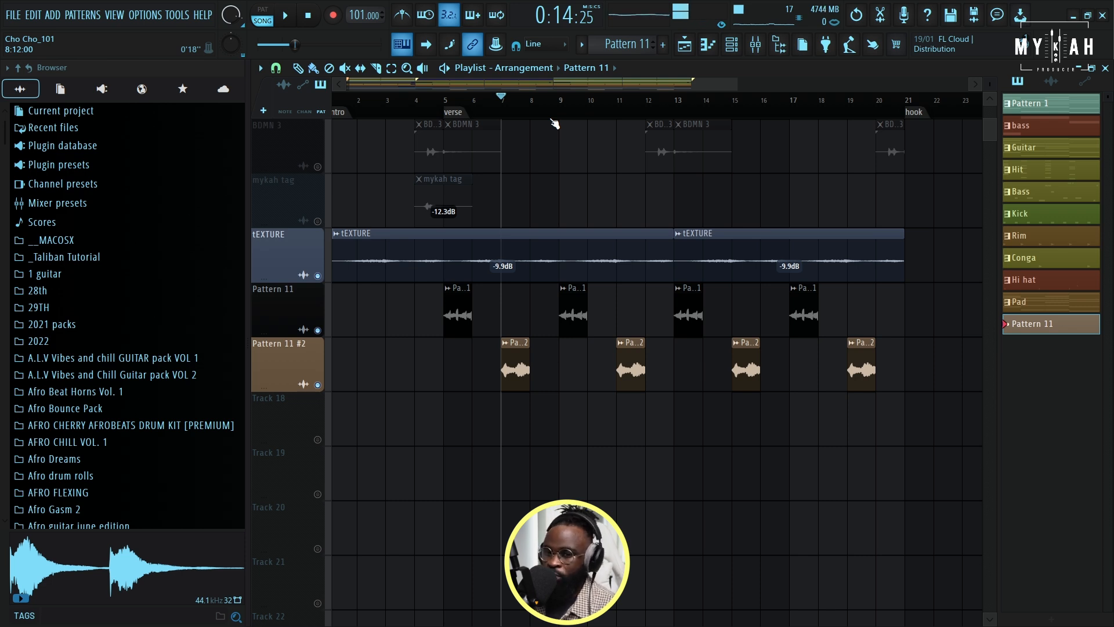
Play from the verse marker while unmuting the Bass, Rim, Hi hat and Conga tracks
left_click(444, 100)
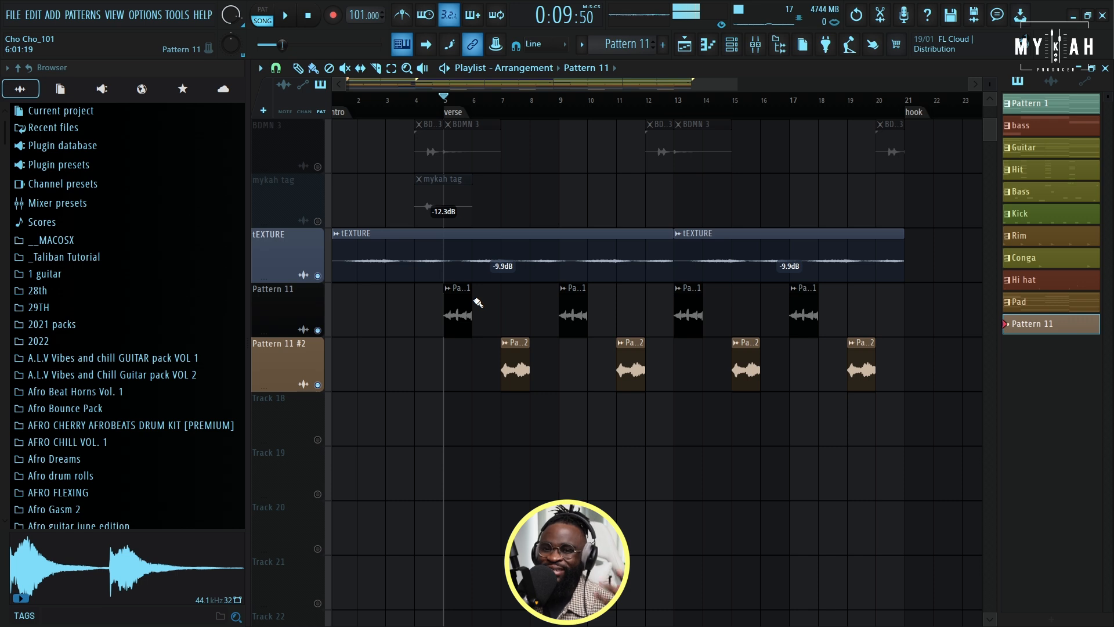
key("space")
scroll(456, 314, "up", 8)
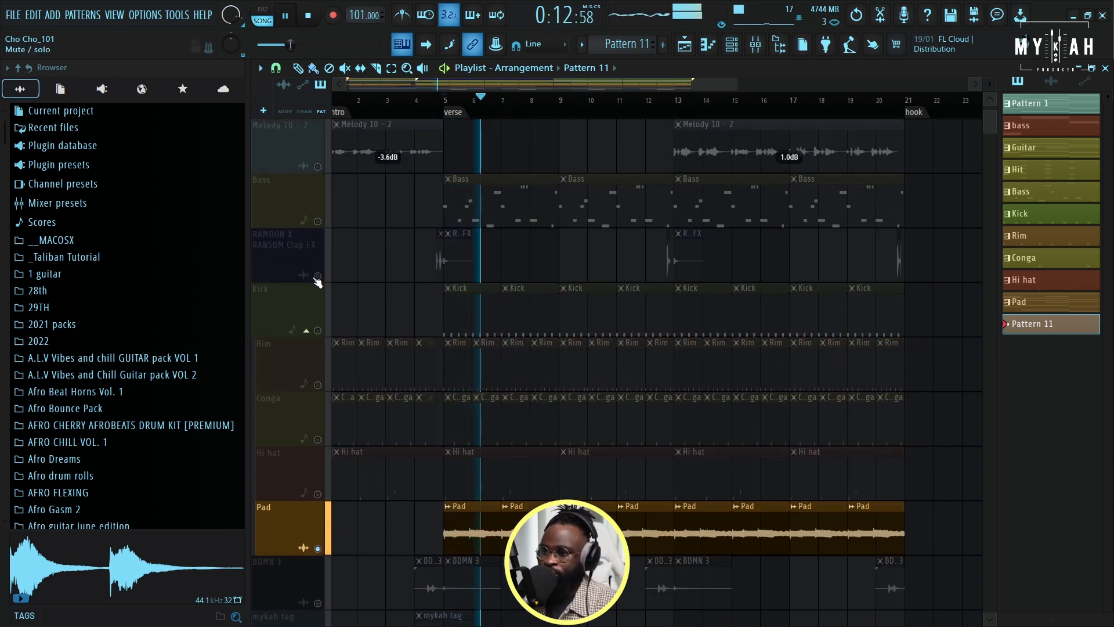
left_click(318, 221)
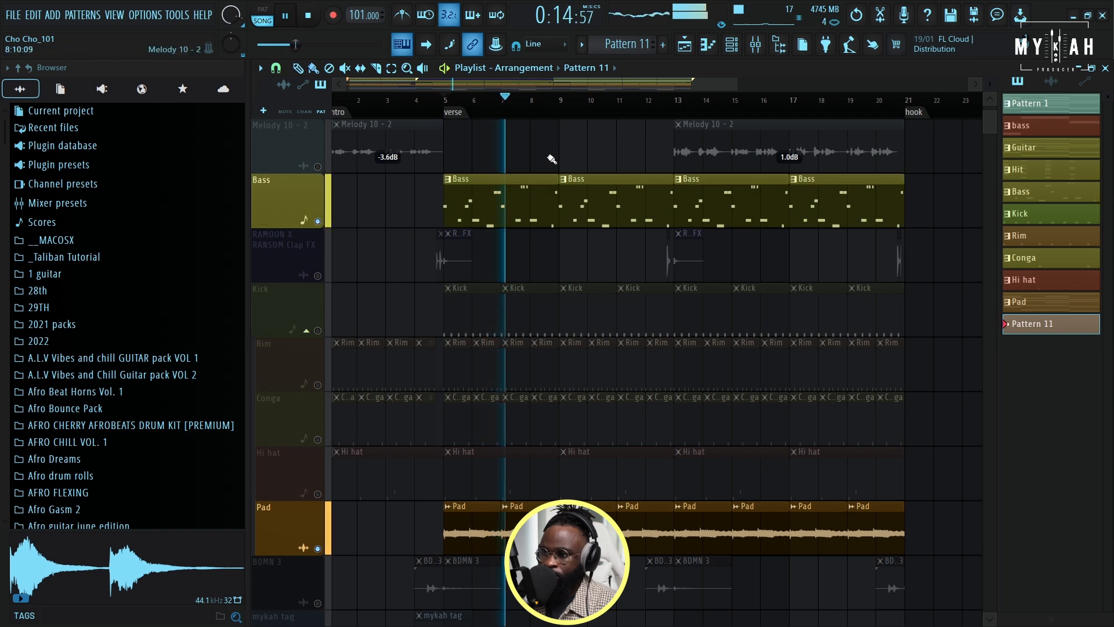
left_click(318, 385)
scroll(321, 392, "down", 1)
scroll(323, 397, "down", 3)
left_click(318, 385)
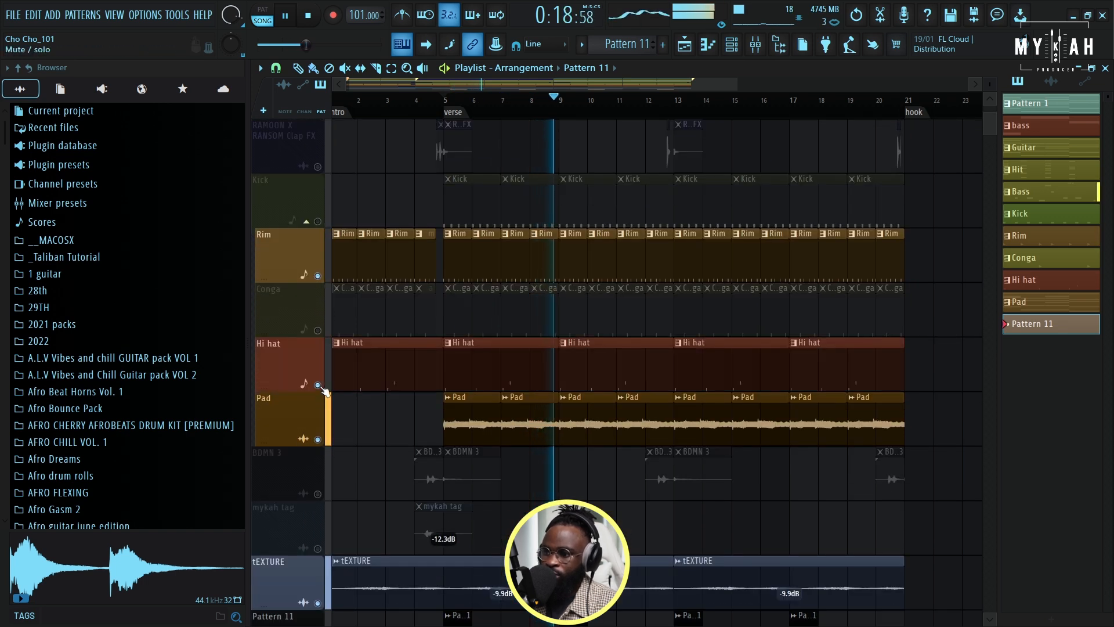
left_click(318, 330)
scroll(407, 360, "down", 9)
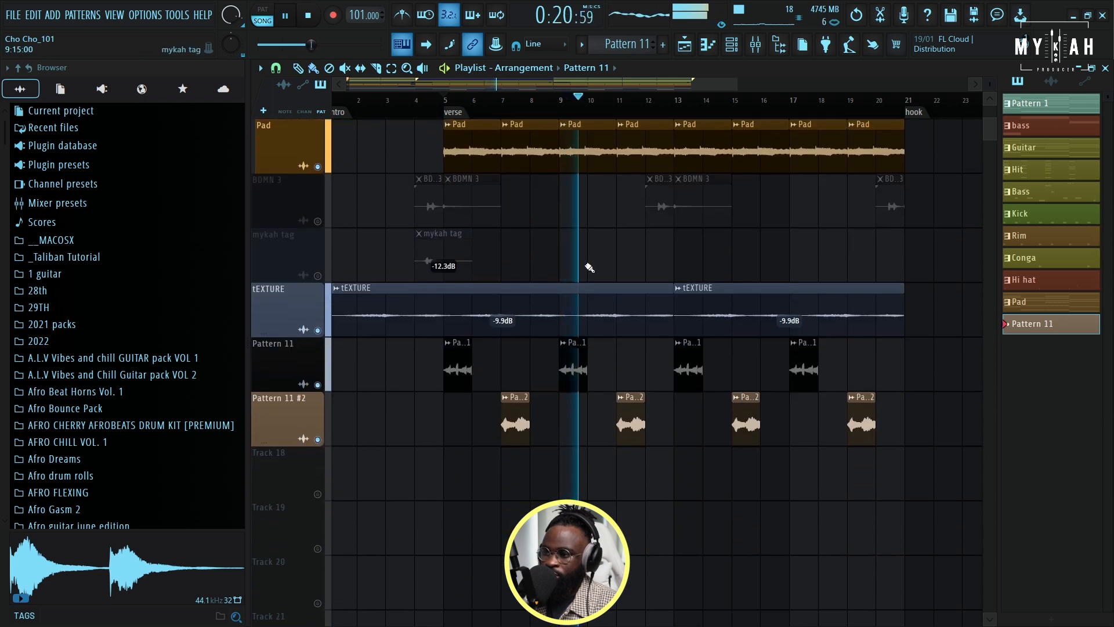
Unmute the RAMOON X RANSOM Clap FX track during the verse playback
scroll(589, 264, "up", 8)
scroll(591, 261, "up", 9)
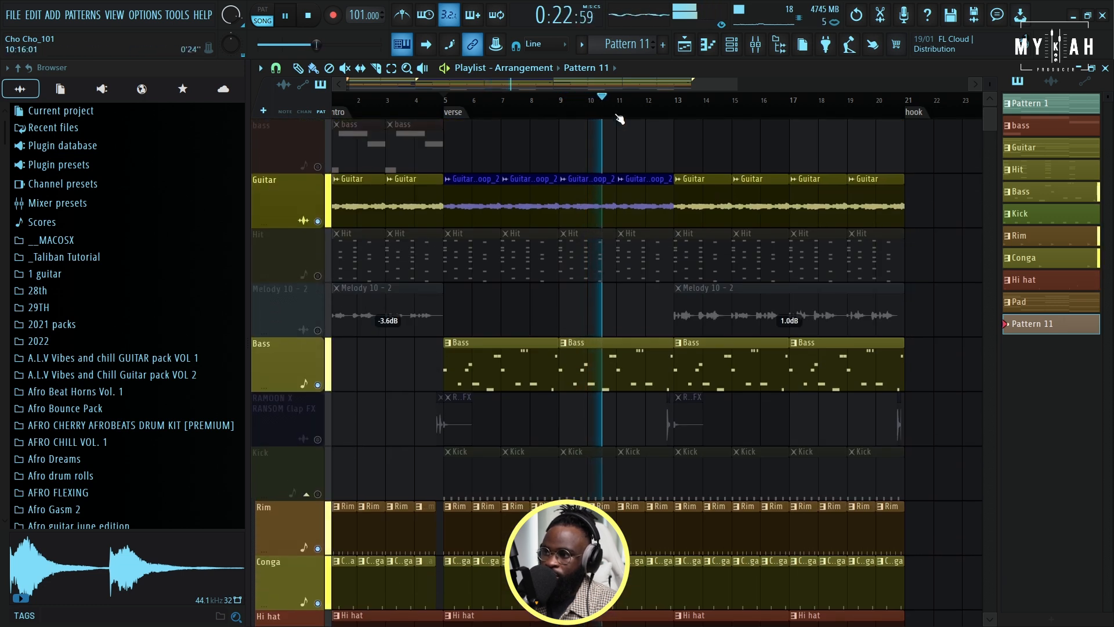
scroll(619, 117, "down", 2)
scroll(619, 116, "down", 1)
scroll(559, 319, "down", 3)
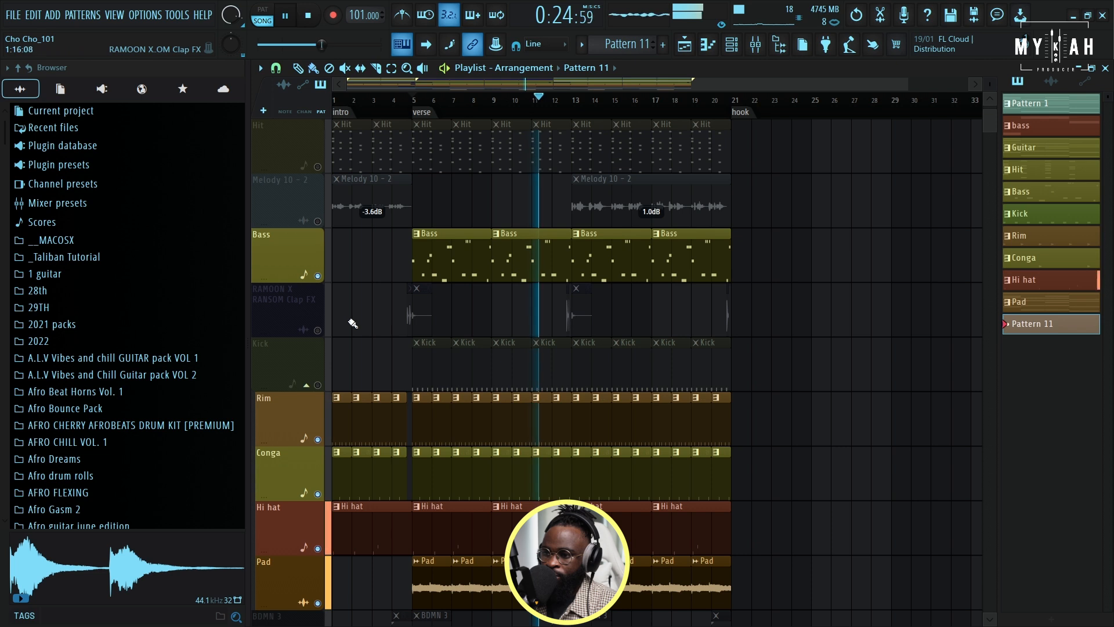
left_click(318, 330)
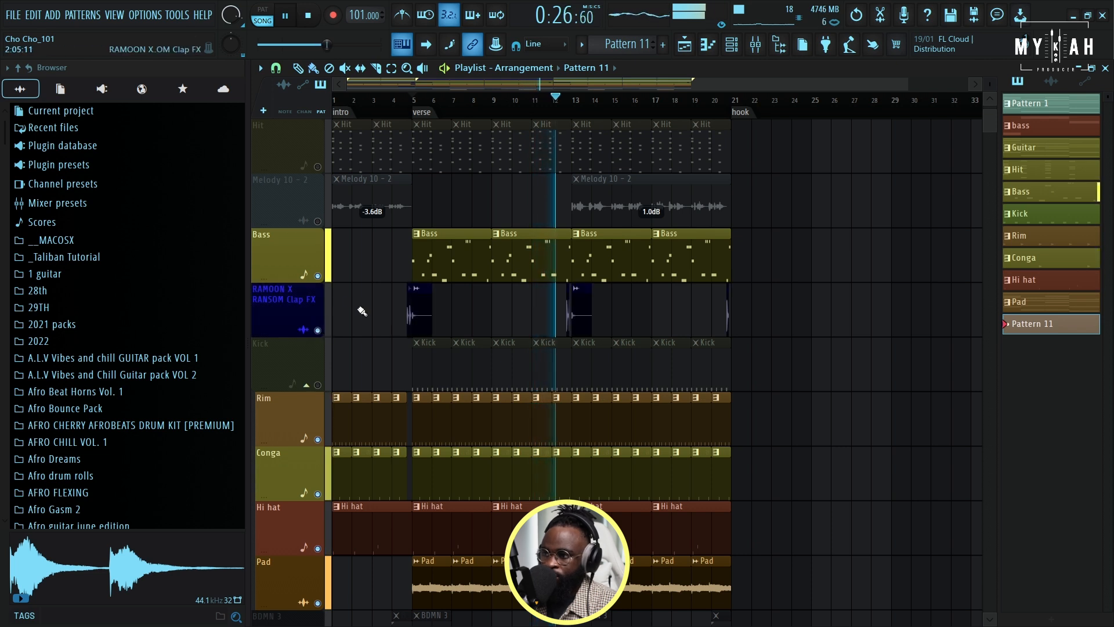
Unmute Track 1 while the second half of the verse plays
scroll(383, 343, "down", 2)
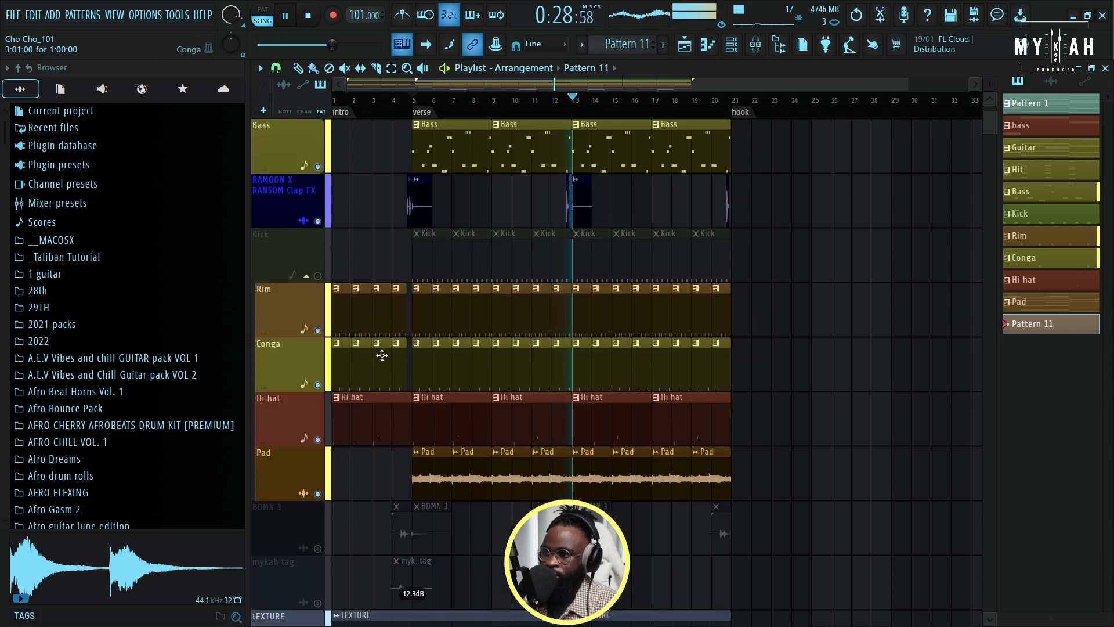
scroll(624, 260, "up", 5)
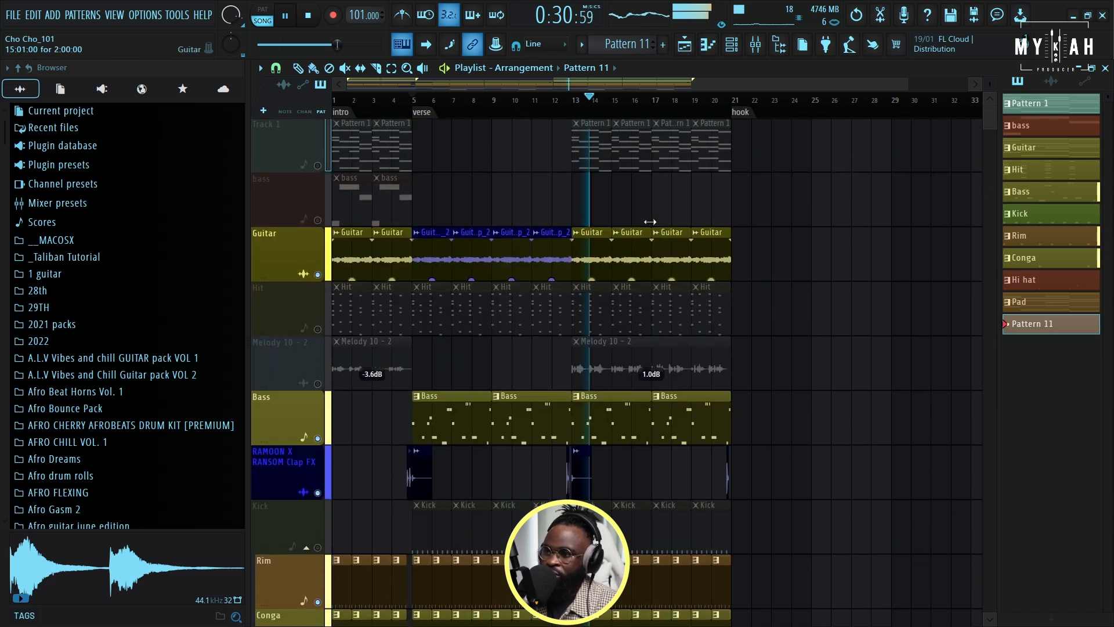
left_click(317, 167)
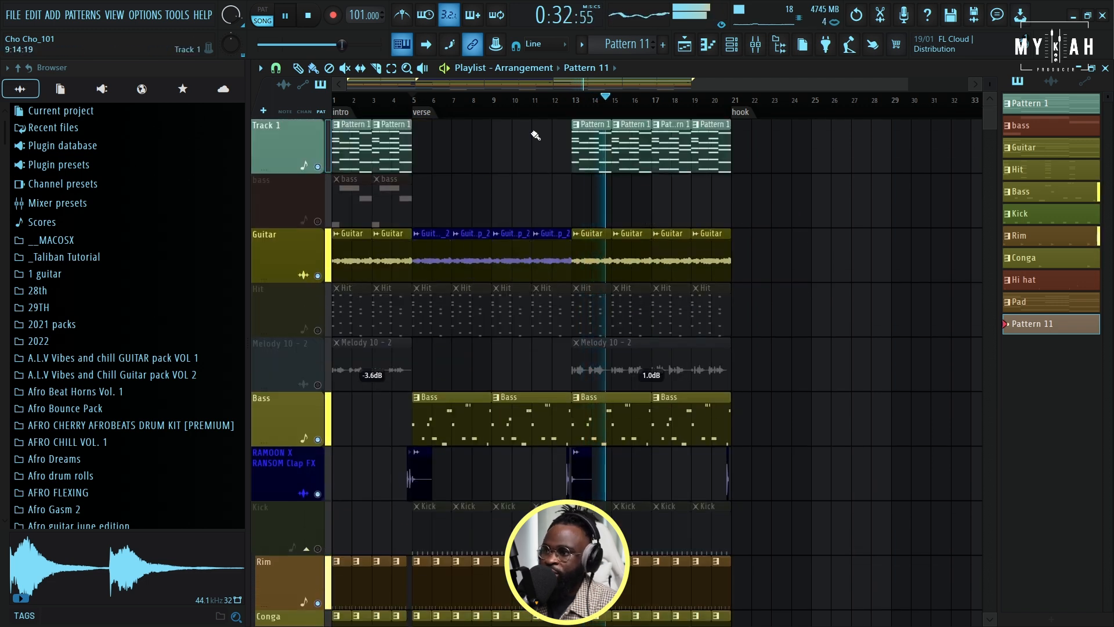
Unmute all the playlist tracks and play the second half of the verse with every part together
left_click(575, 113)
left_click_drag(990, 84, 990, 94)
right_click(318, 260)
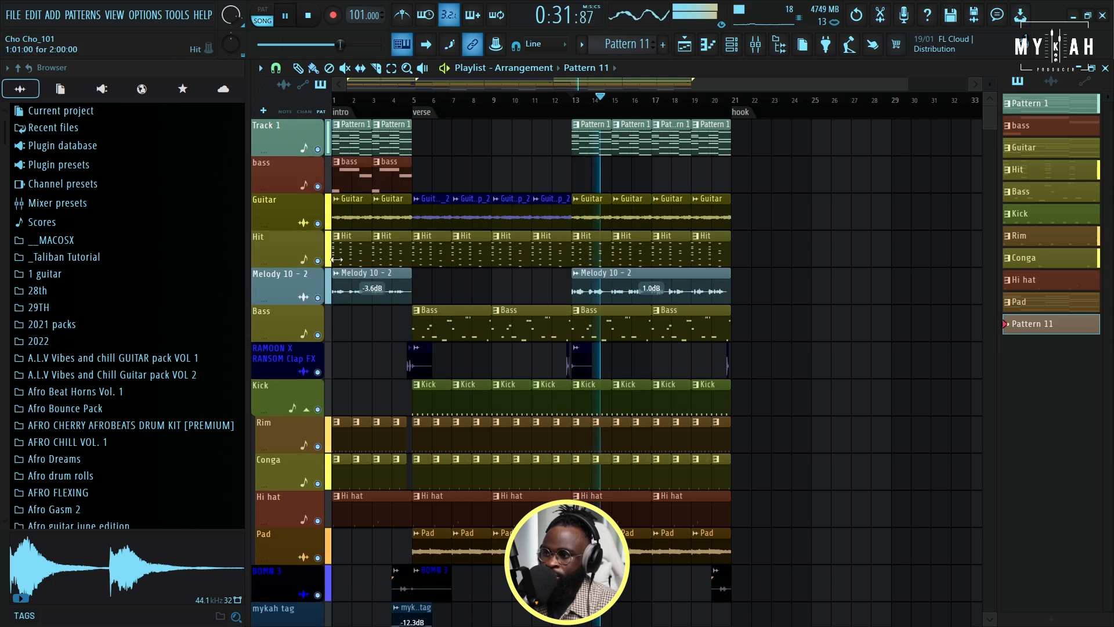
scroll(702, 110, "down", 1)
left_click_drag(990, 84, 990, 91)
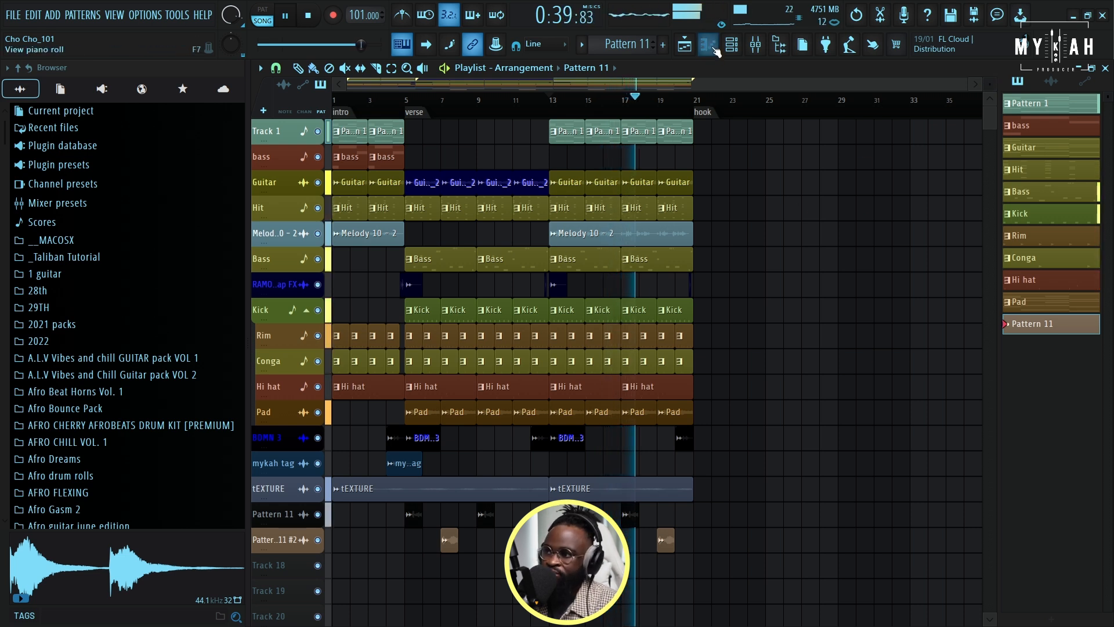
key("space")
Open the IMPusher plugin inside the Master track's WaveShell effect to show its settings
key("F9")
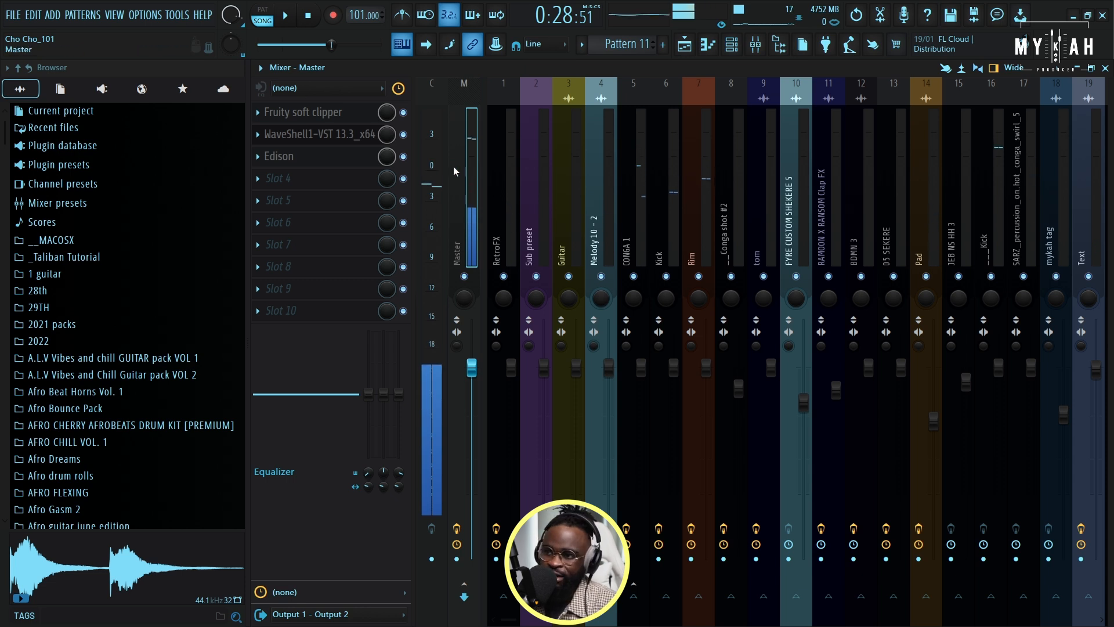
left_click(316, 135)
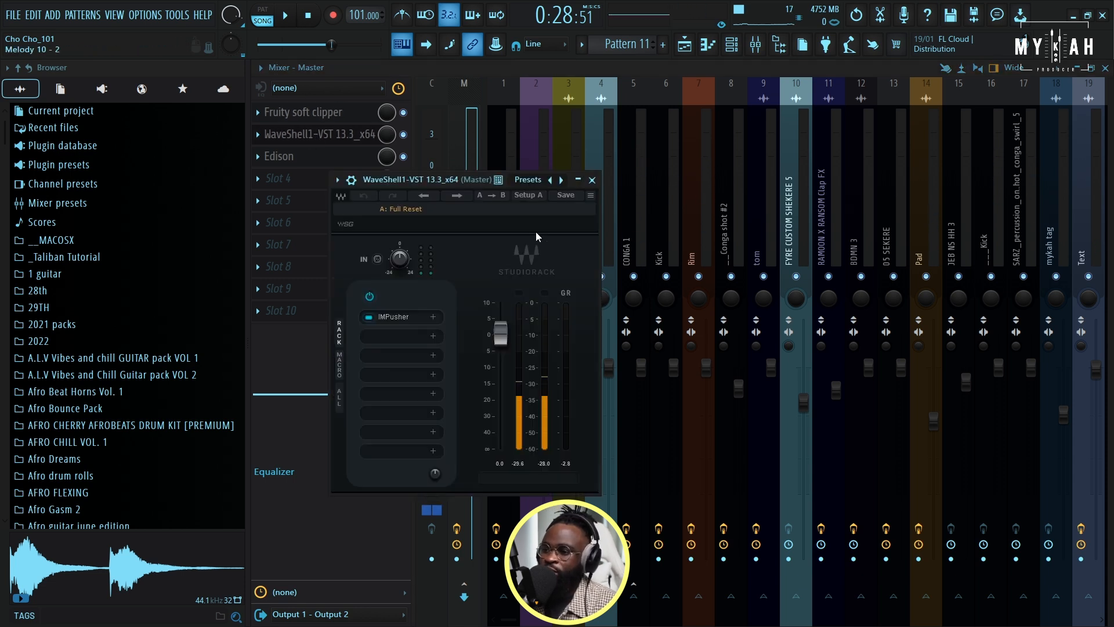
left_click(391, 317)
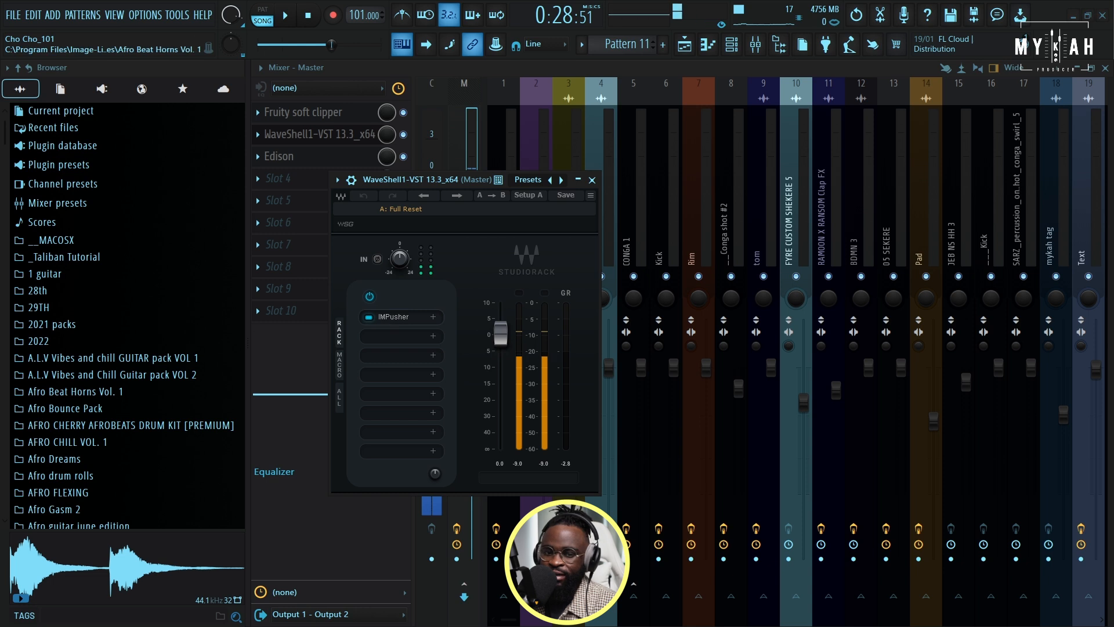
left_click(407, 318)
left_click_drag(604, 281, 520, 163)
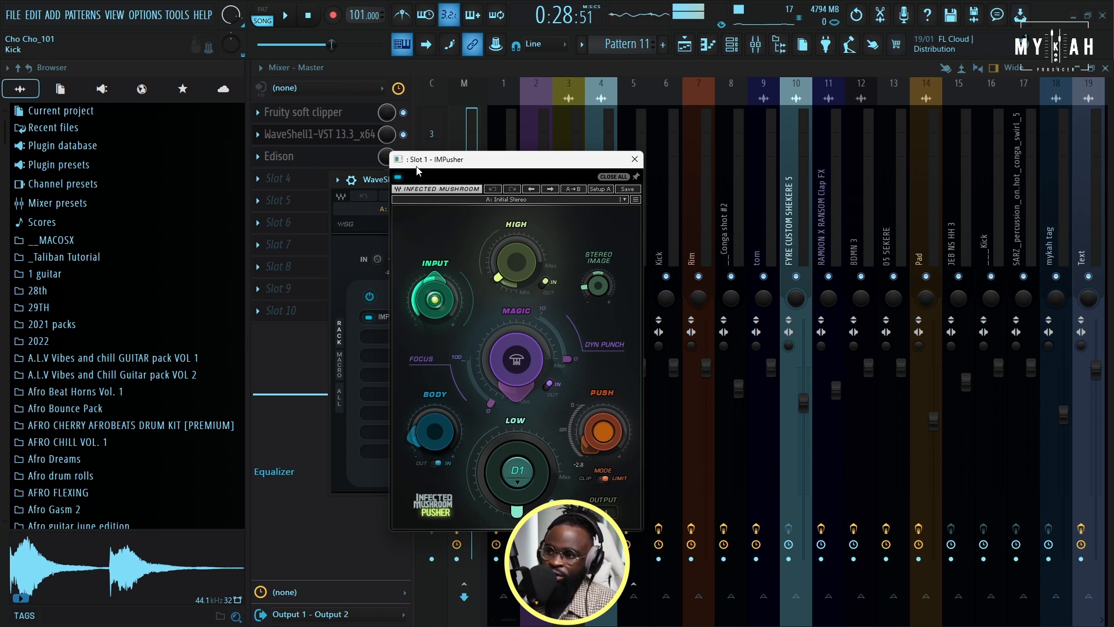
left_click_drag(465, 168, 485, 169)
Play the full beat with IMPusher bypassed and re-enabled to compare the master sound, and close the plugin
key("space")
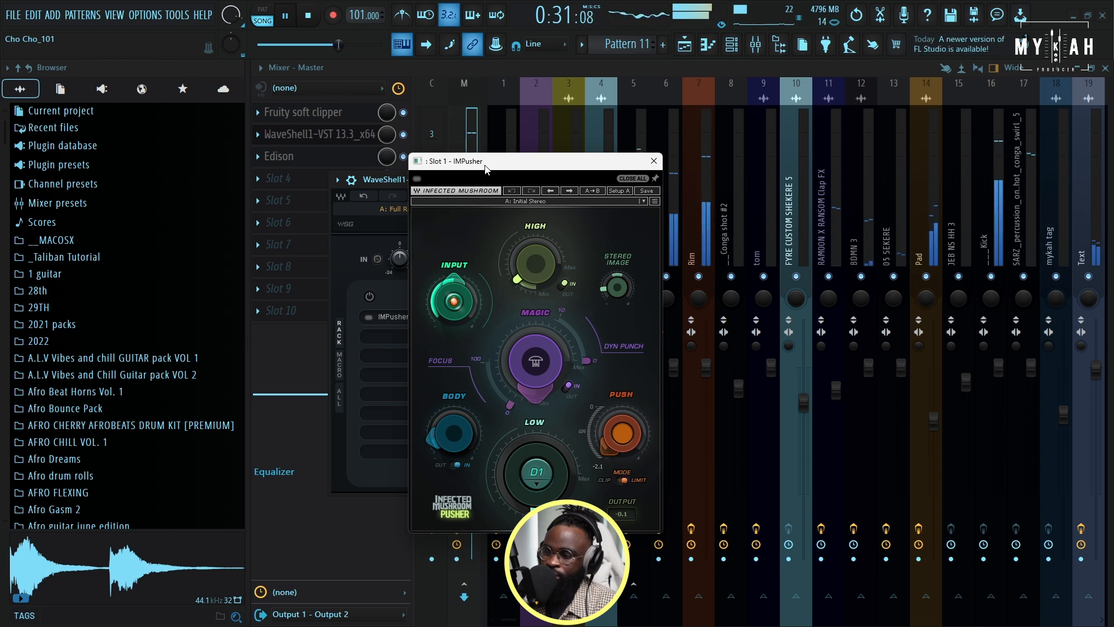
left_click(417, 179)
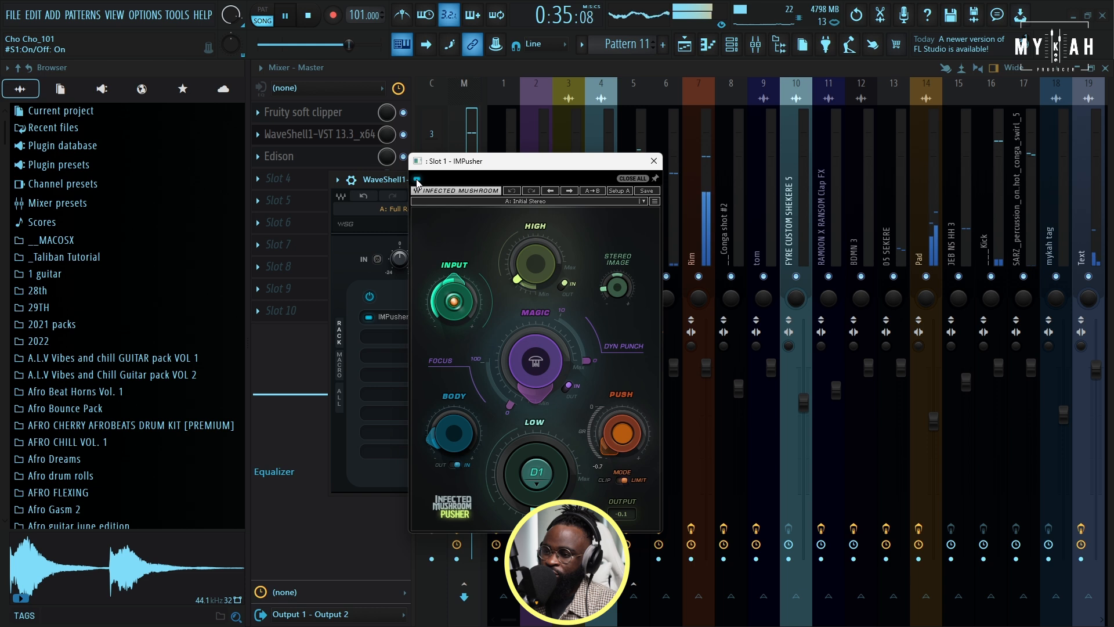
key("space")
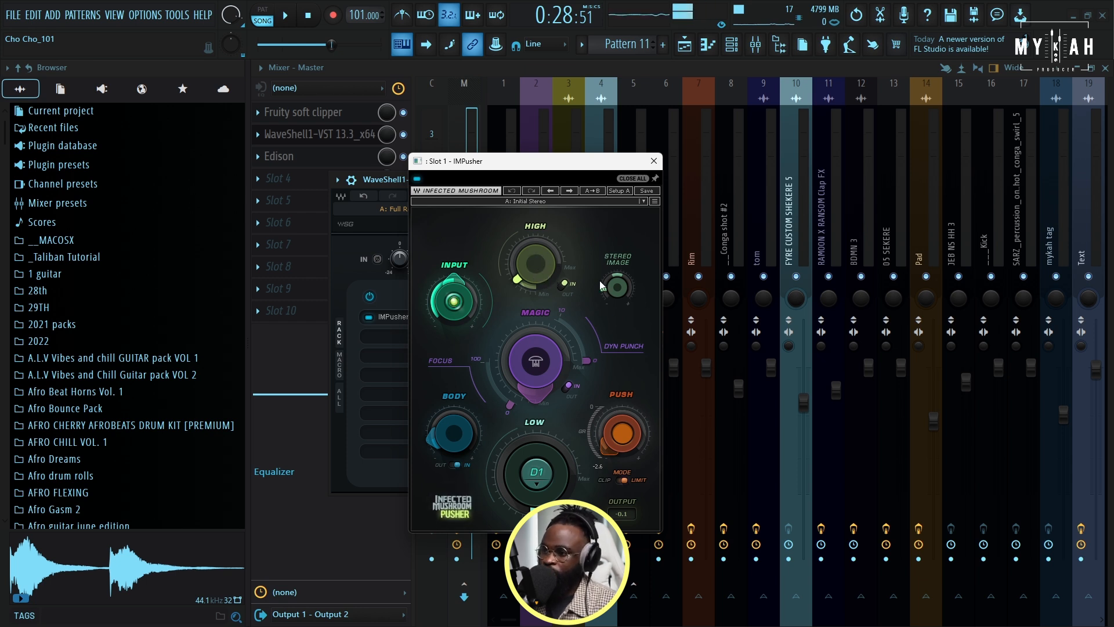
key("space")
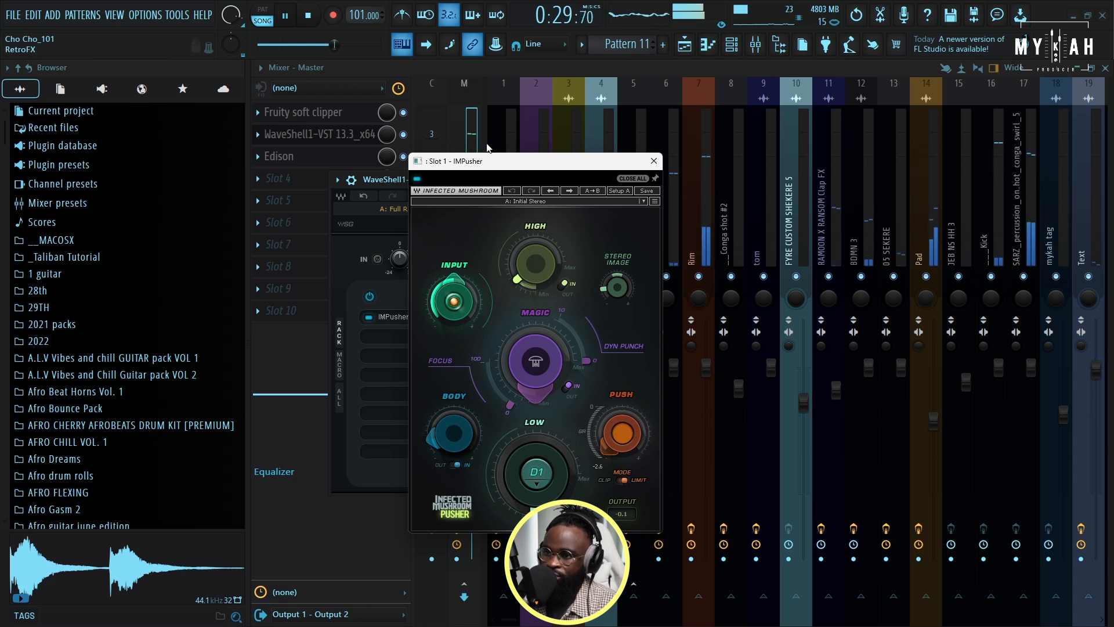
left_click(628, 69)
left_click(654, 162)
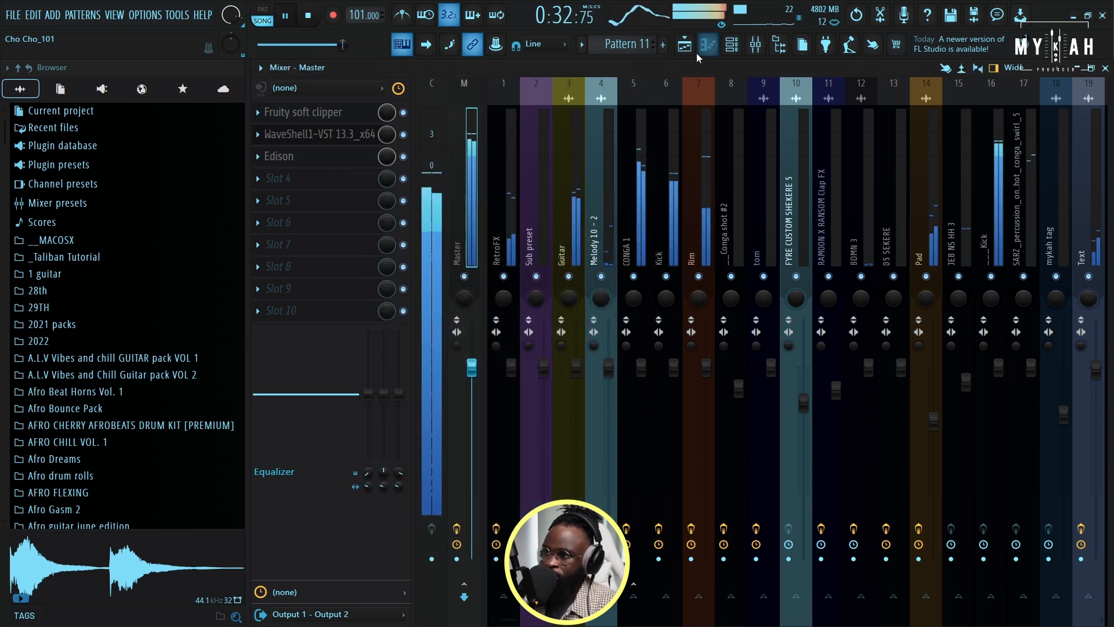
Solo Track 1 in the playlist and play its Pattern 1 clips from bar 13
key("F5")
scroll(574, 116, "up", 3)
key("space")
right_click(317, 133)
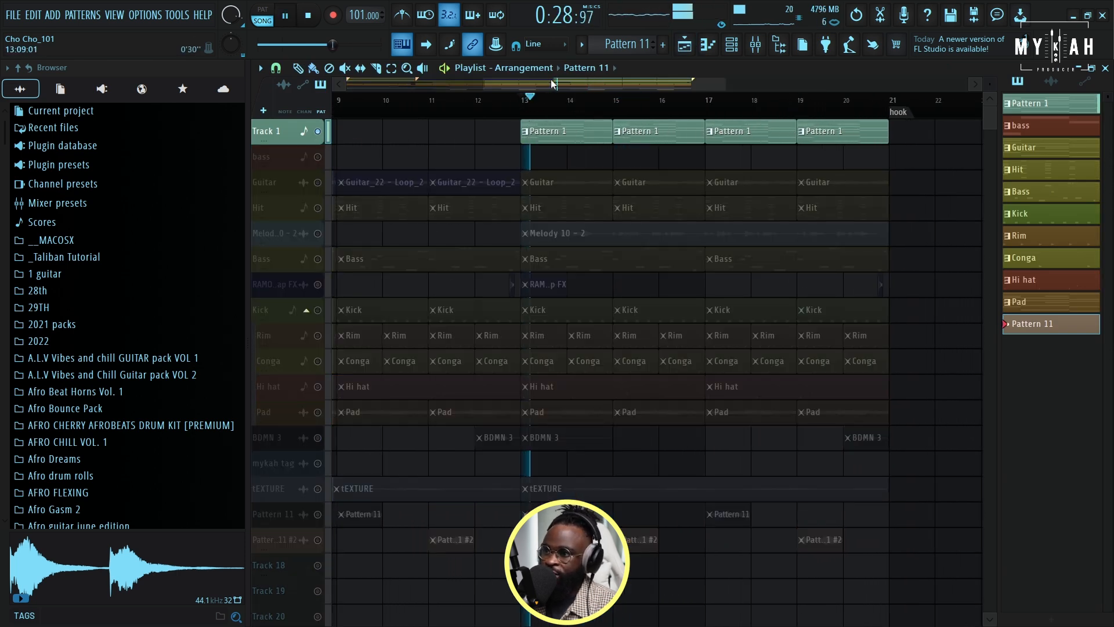
left_click_drag(551, 83, 571, 90)
key("space")
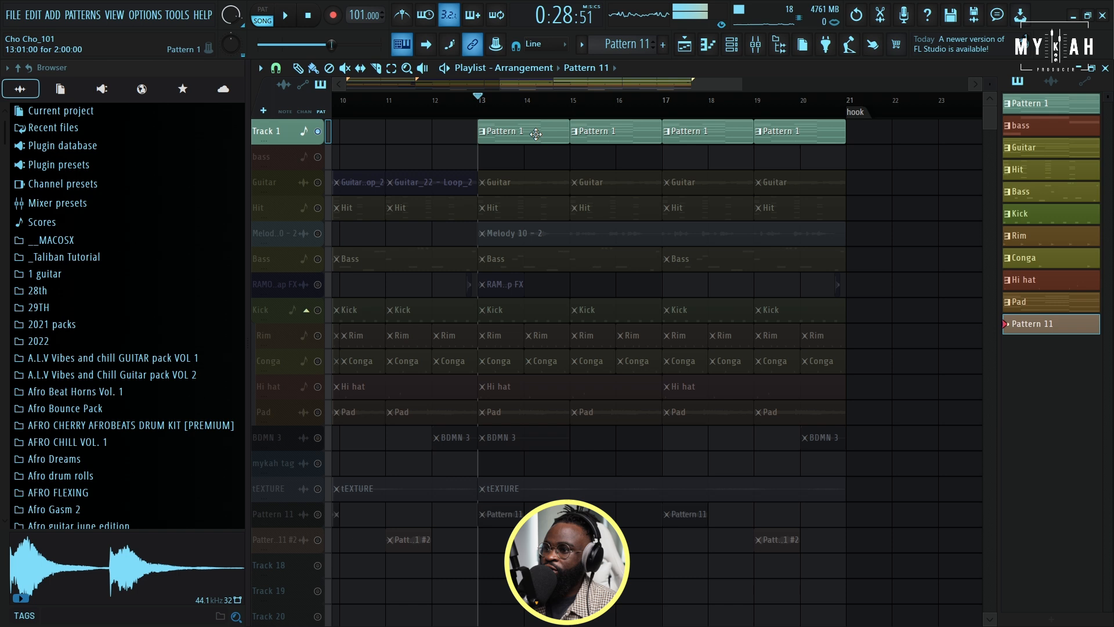
Examine the first Fruity parametric EQ 2 on the RetroFX mixer track while Pattern 1 plays
left_click(755, 46)
key("space")
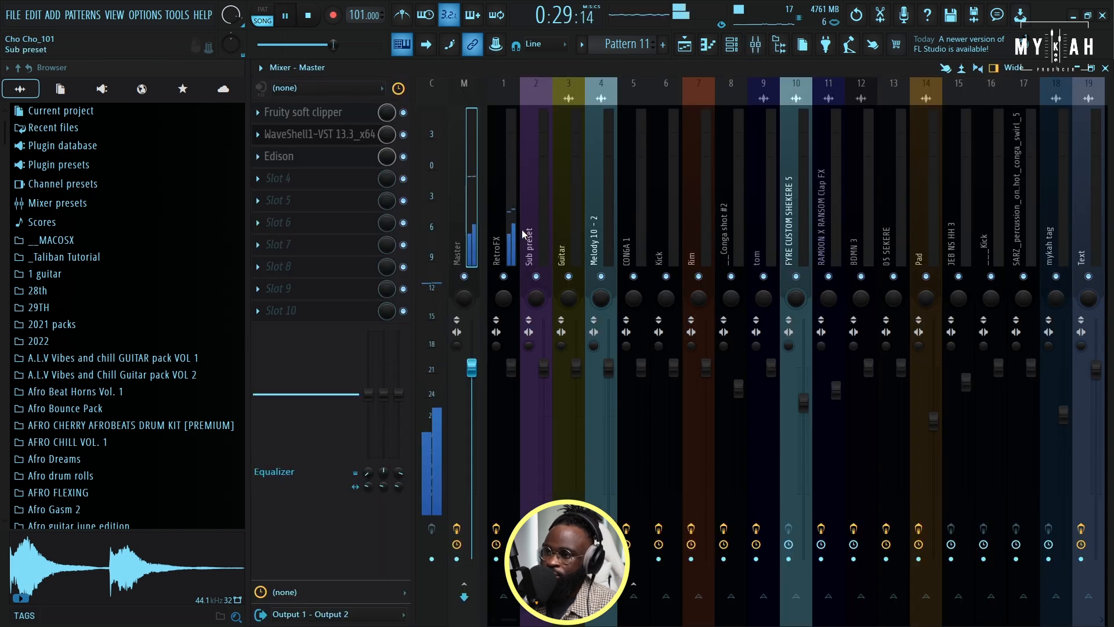
left_click(509, 228)
key("space")
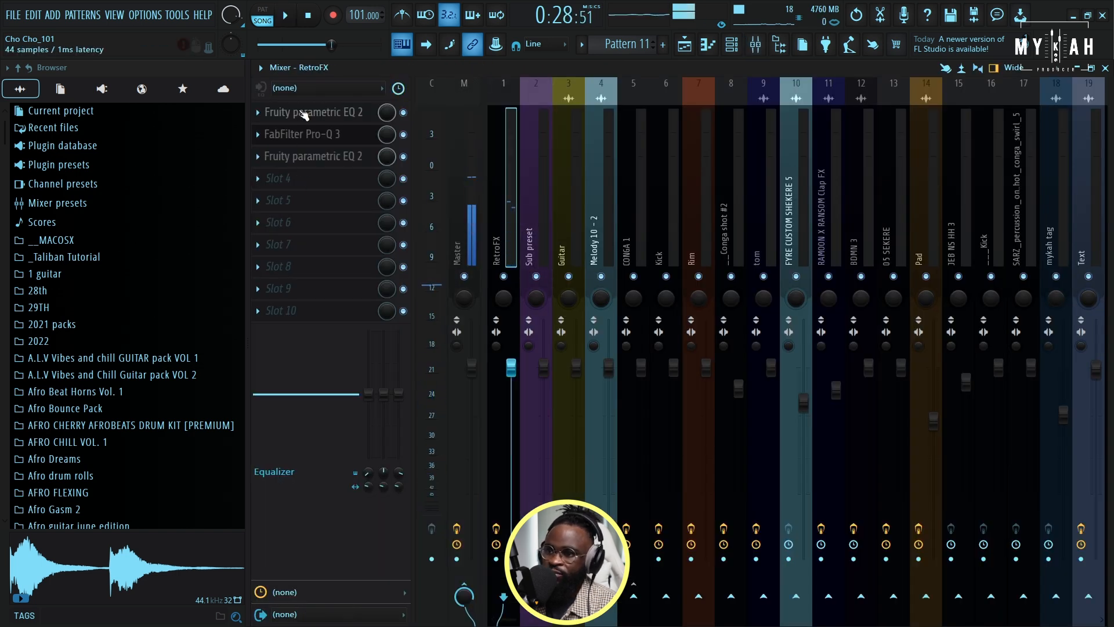
left_click(303, 113)
key("space")
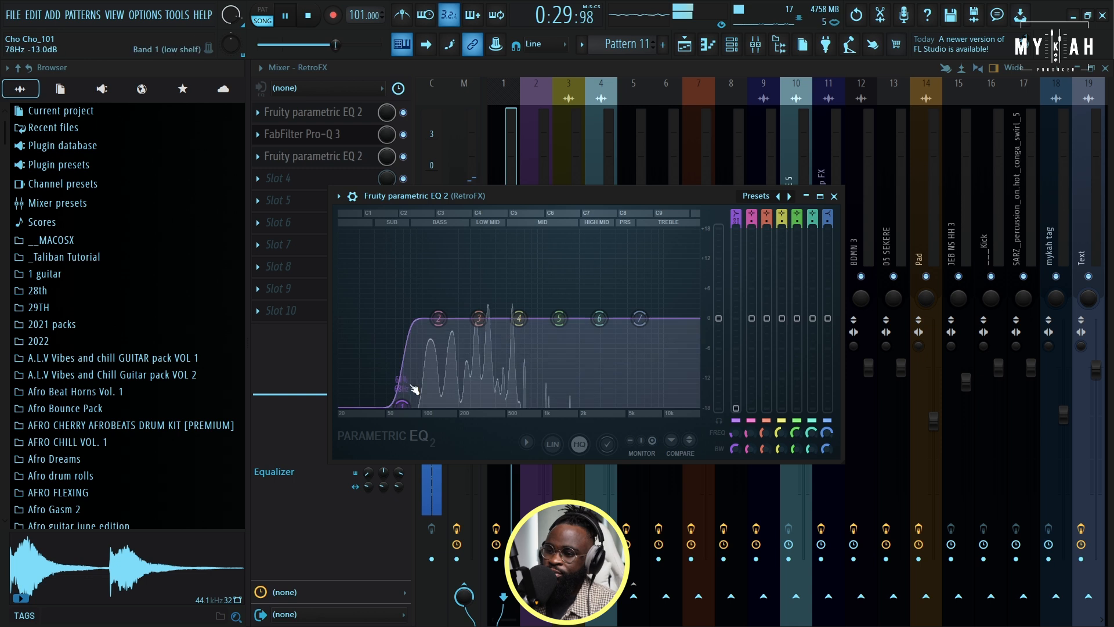
Inspect the two dynamic bands of FabFilter Pro-Q 3 on RetroFX, including their band options, and play through them
left_click(331, 135)
key("space")
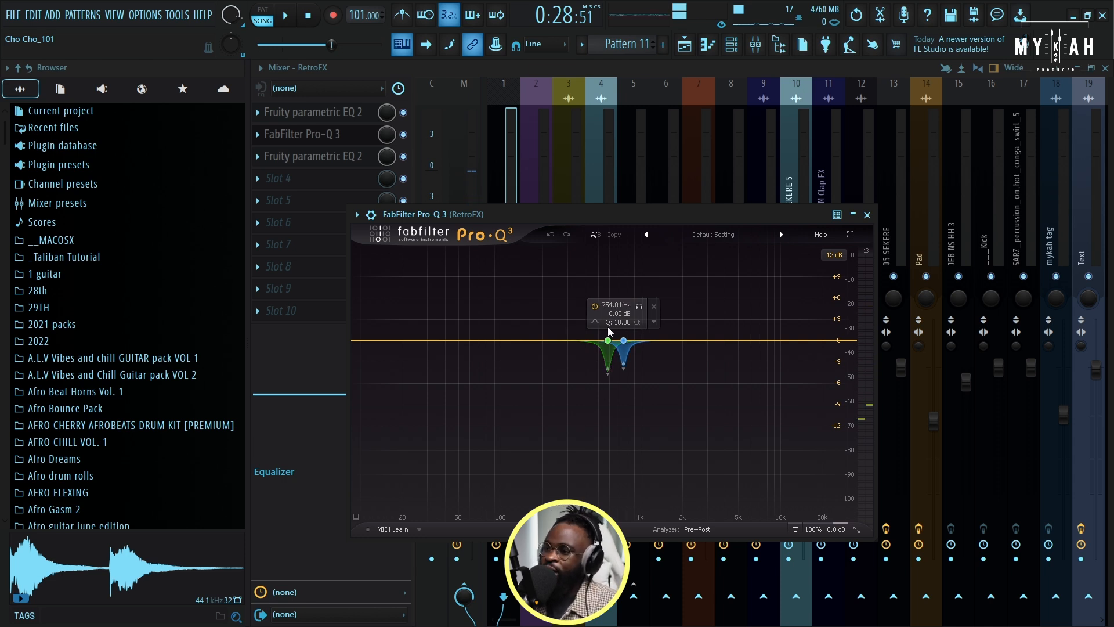
left_click(639, 322)
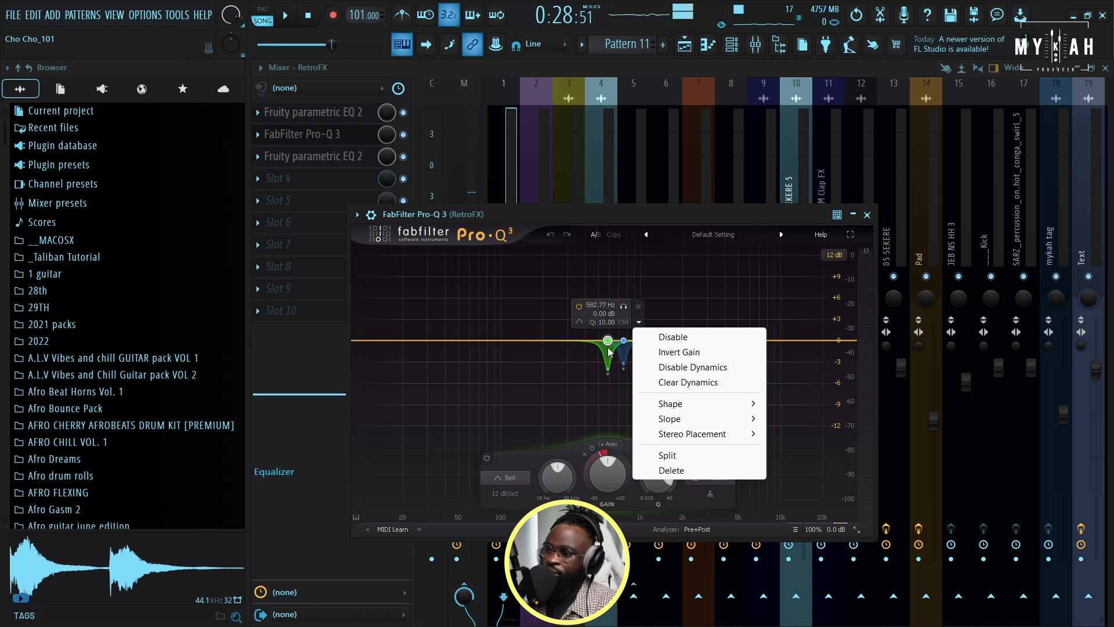
left_click(577, 234)
left_click_drag(596, 216, 572, 220)
key("space")
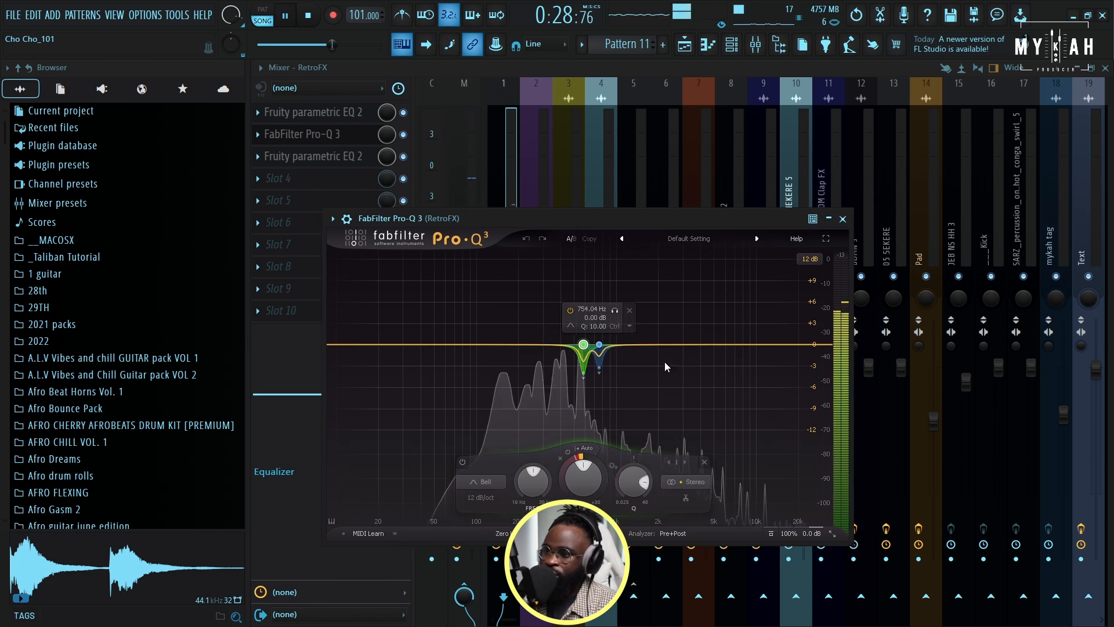
Add a dynamic band at about 1649 Hz in FabFilter Pro-Q 3 and set its Q to 10
left_click(647, 345)
key("space")
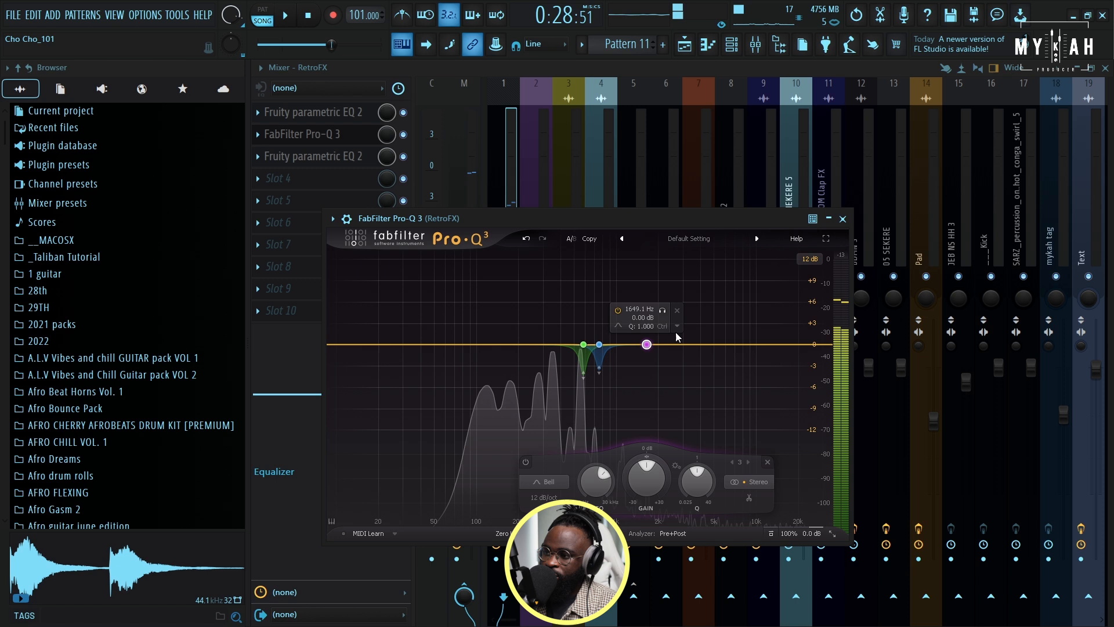
left_click(677, 326)
left_click(725, 371)
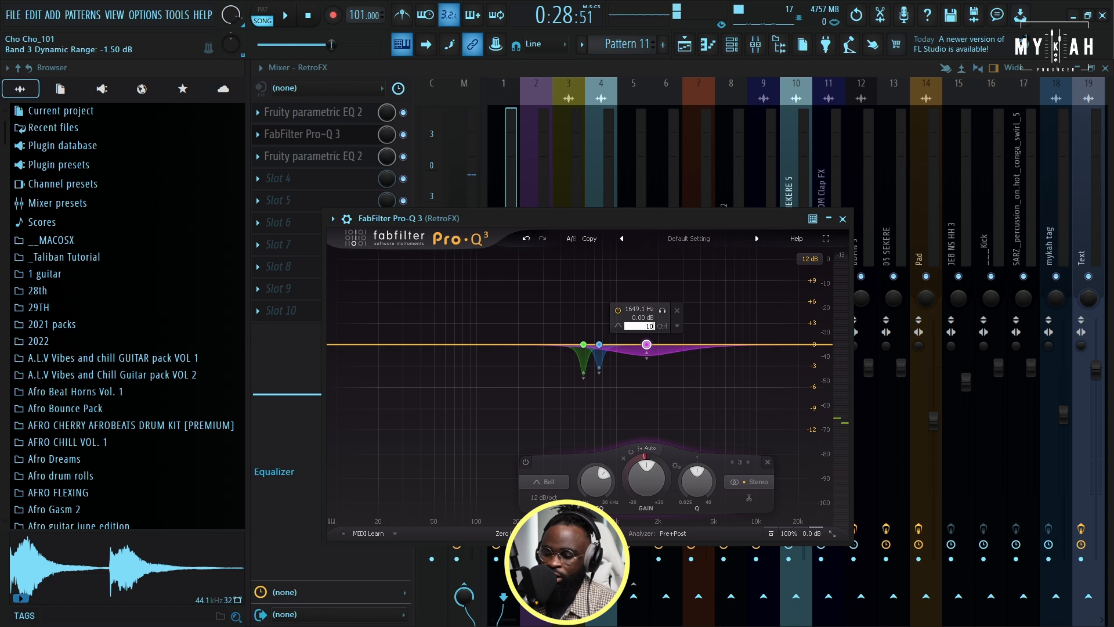
type("10")
key("Return")
Deepen the new Pro-Q 3 band's dynamic range cut while the melody plays
key("space")
mouse_move(650, 358)
left_mouse_down()
mouse_move(651, 406)
mouse_move(650, 369)
left_mouse_up()
key("space")
Examine the second Fruity parametric EQ 2 on RetroFX during playback and audition the mixer track again
left_click(325, 164)
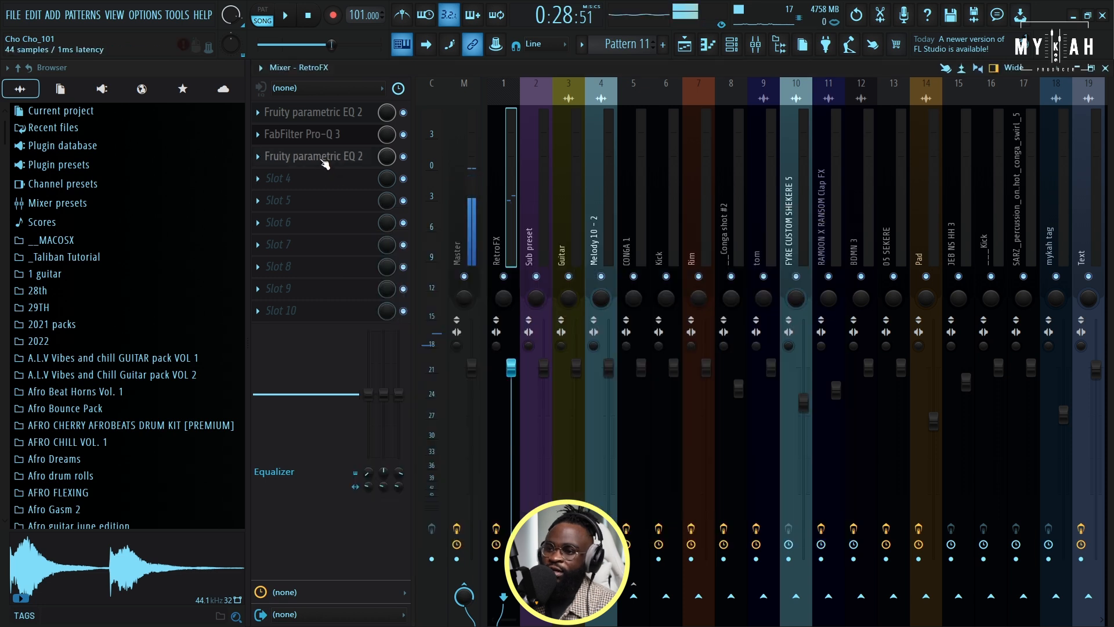
left_click(325, 164)
key("space")
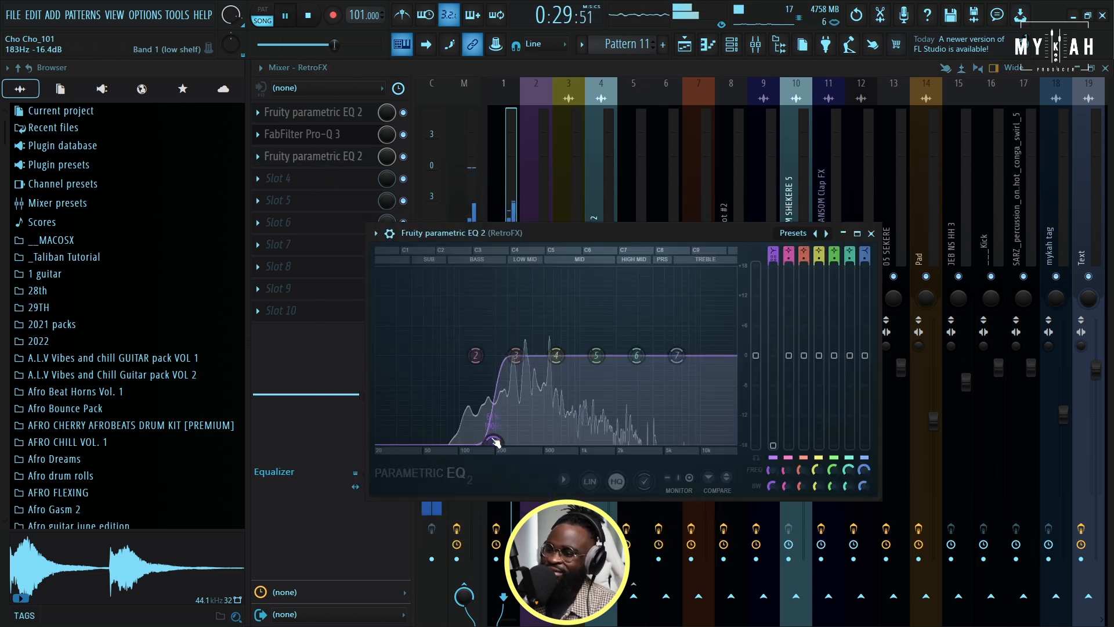
key("space")
left_click(523, 61)
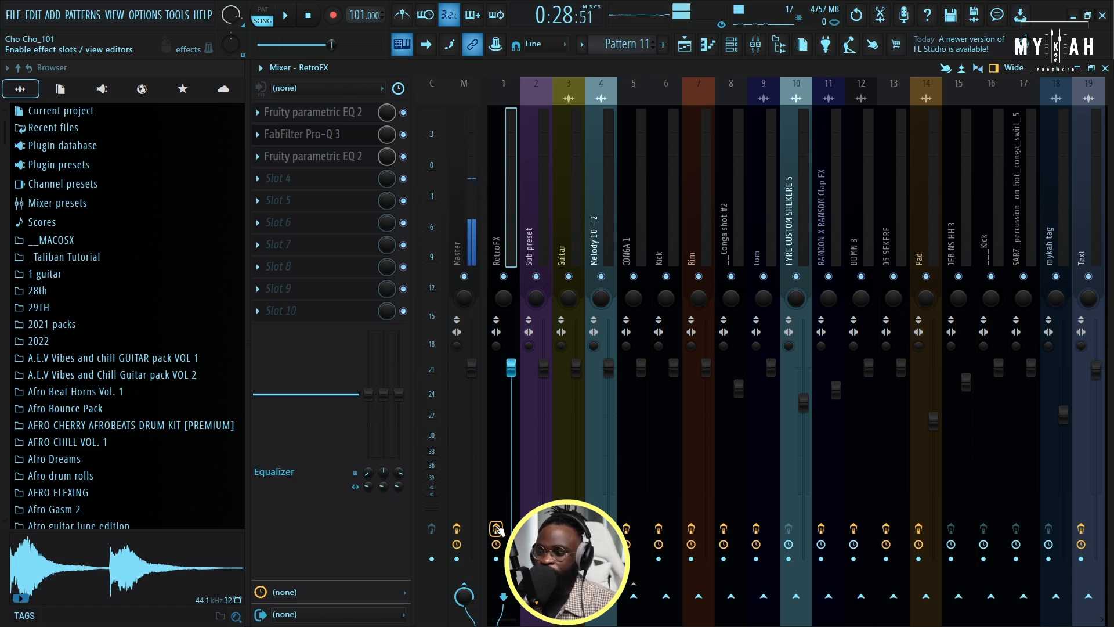
key("space")
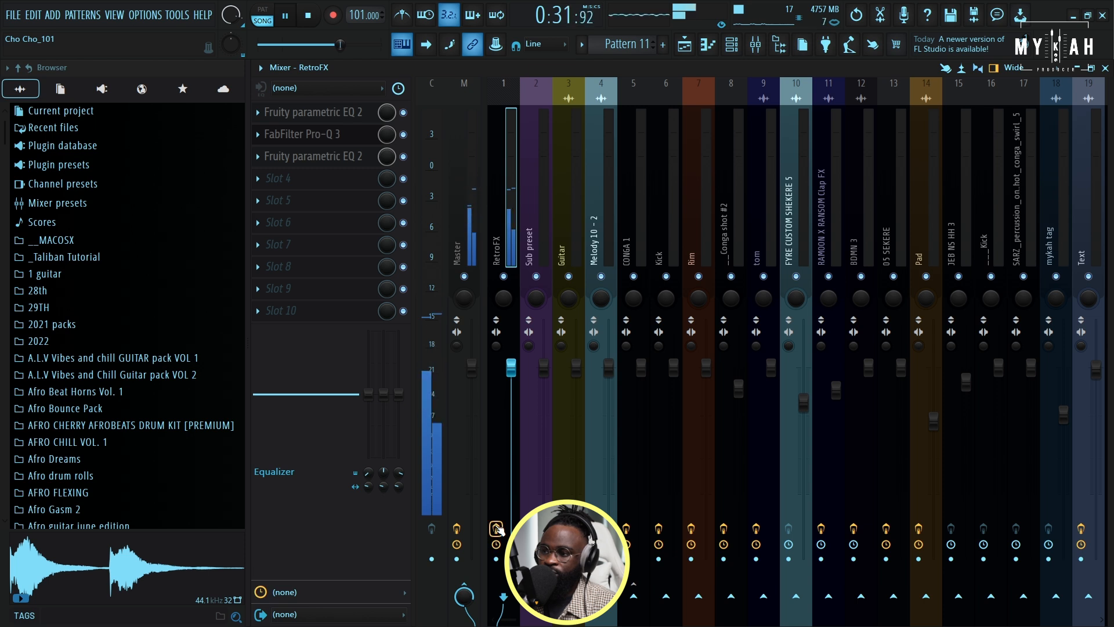
key("space")
Bring in the Guitar track alongside Track 1 and check its sample settings and mixer effects during playback
left_click(684, 44)
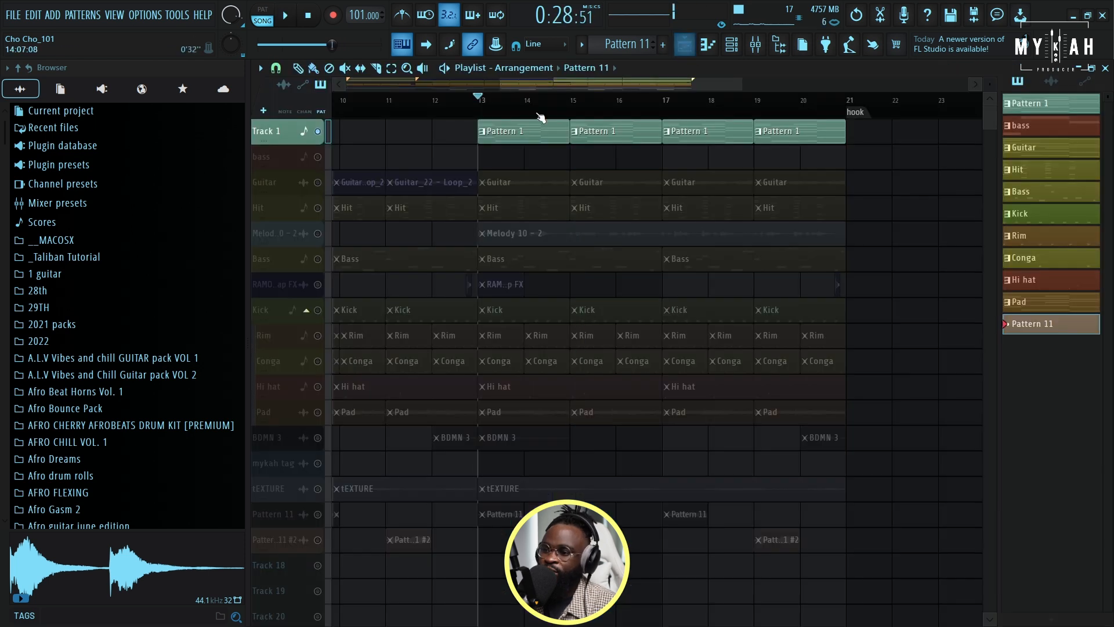
double_click(424, 194)
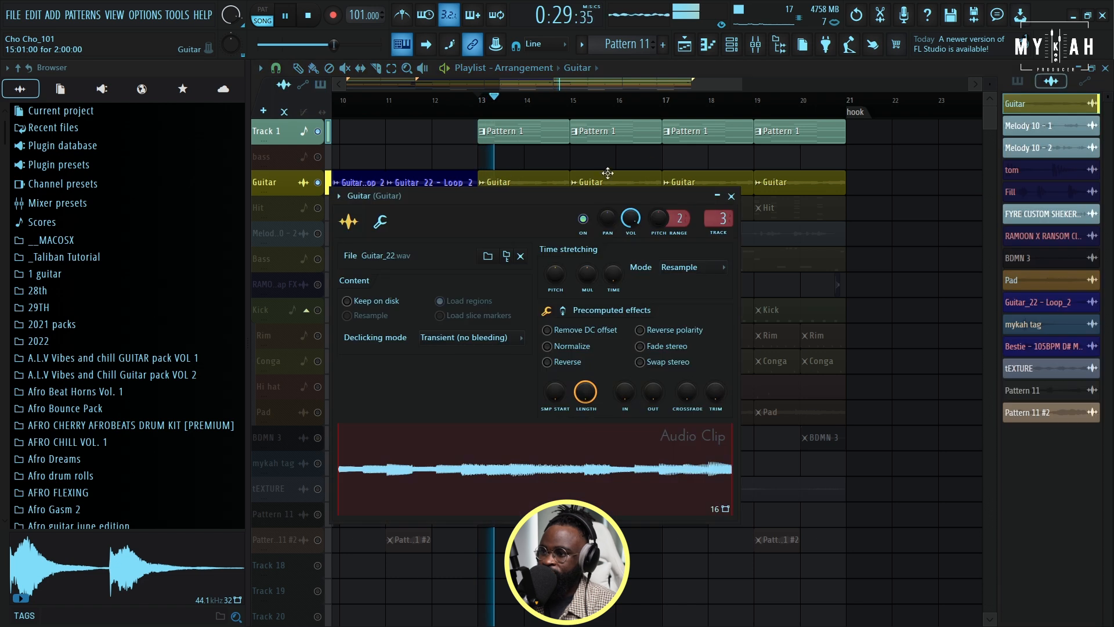
left_click(764, 46)
key("space")
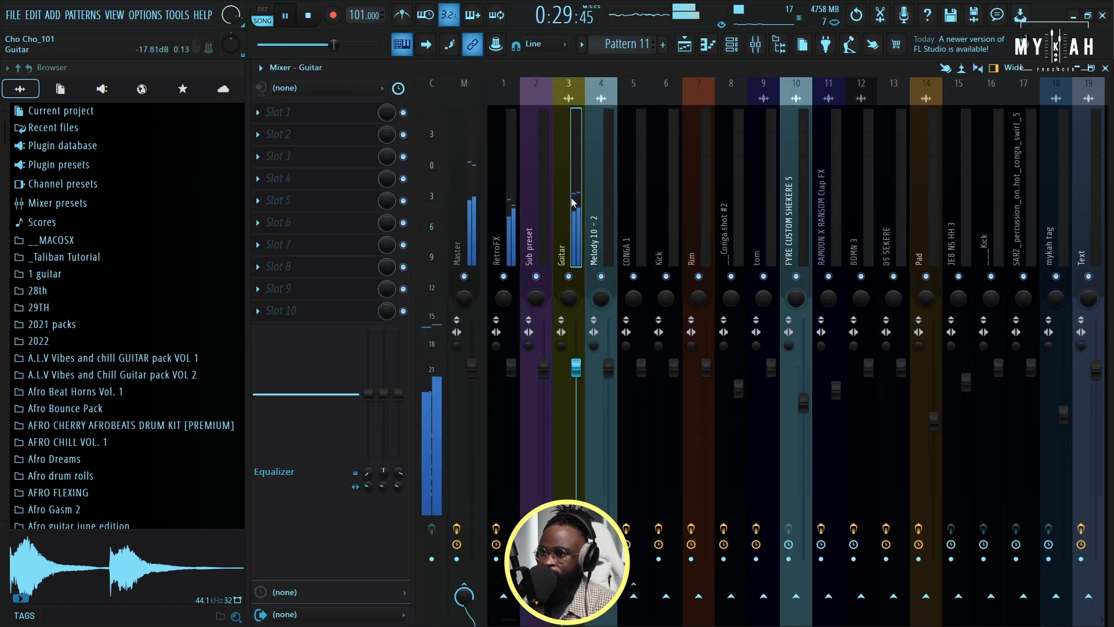
left_click(684, 44)
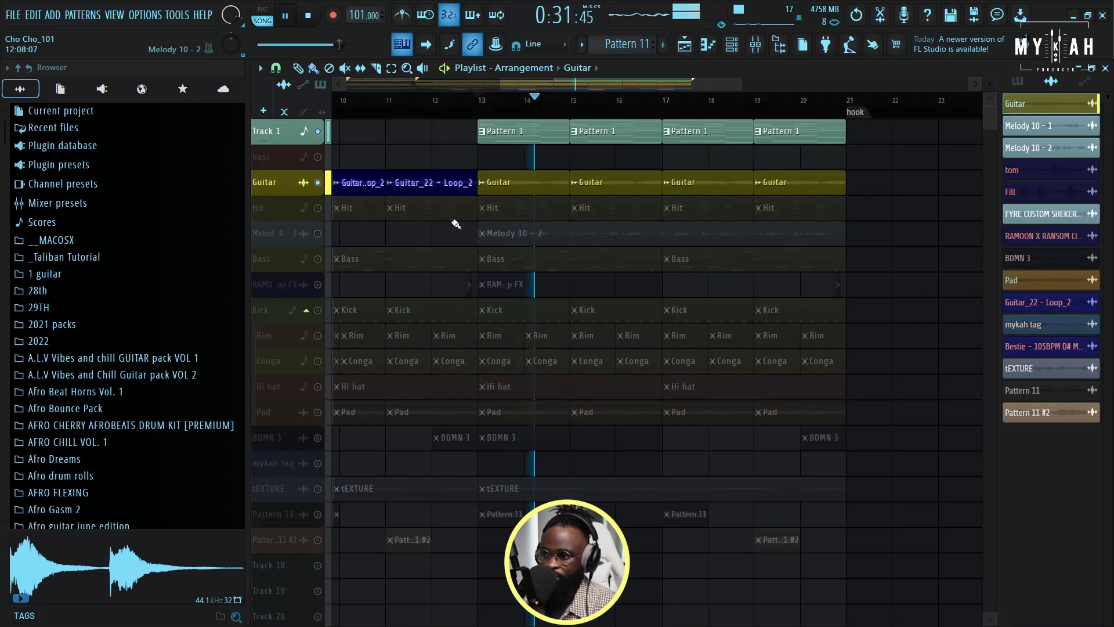
Unmute the Hit track and check the mixer track assignment of its Kontakt instrument
left_click(317, 208)
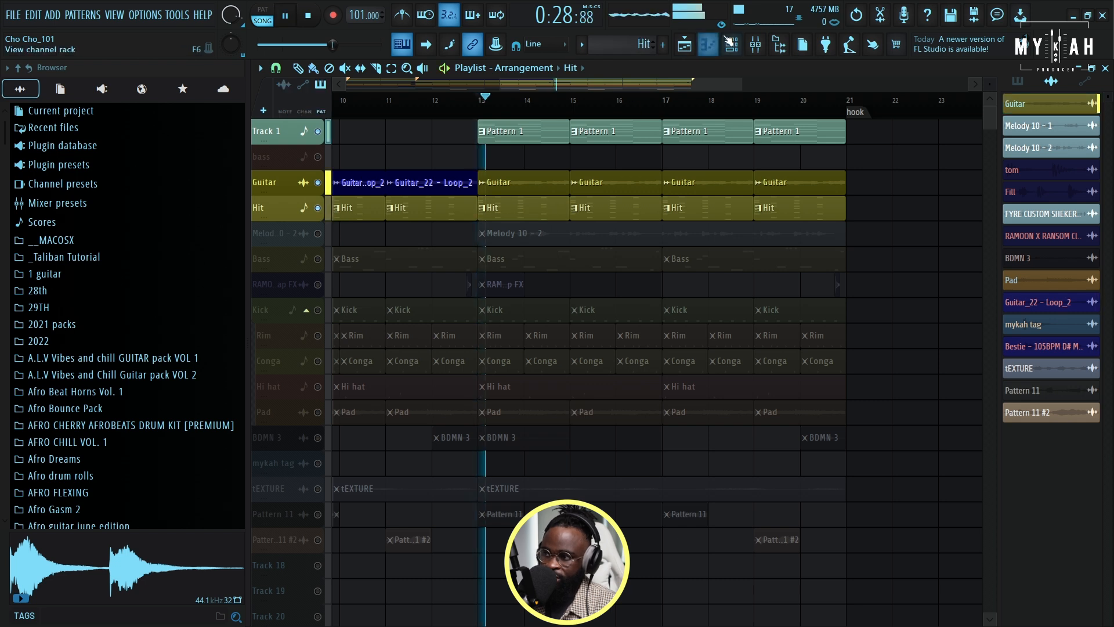
left_click(728, 43)
left_click(460, 215)
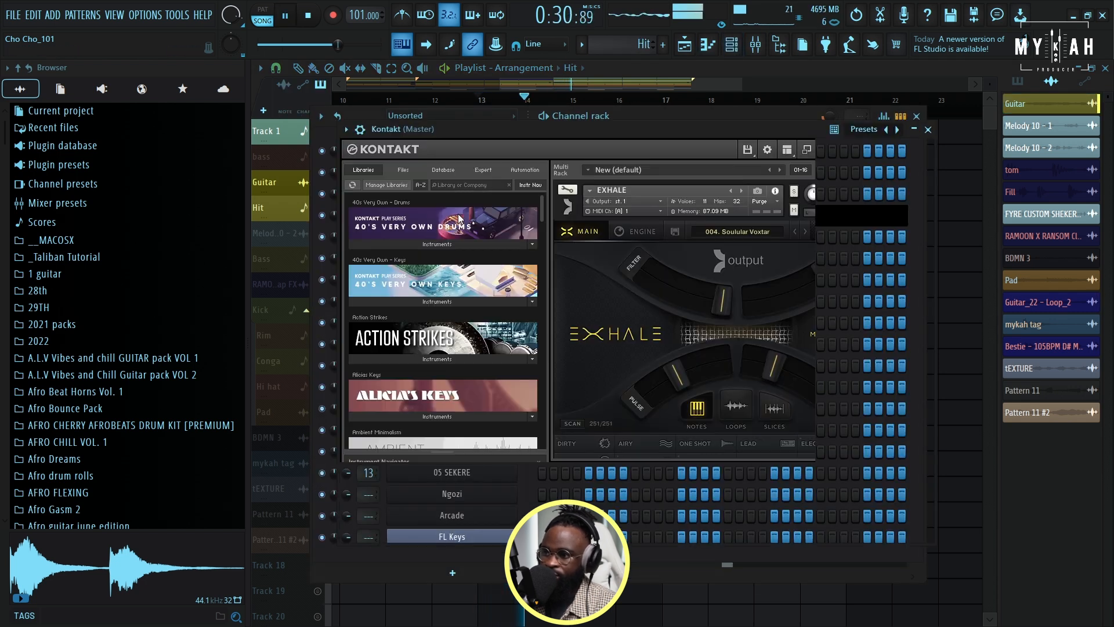
left_click(361, 132)
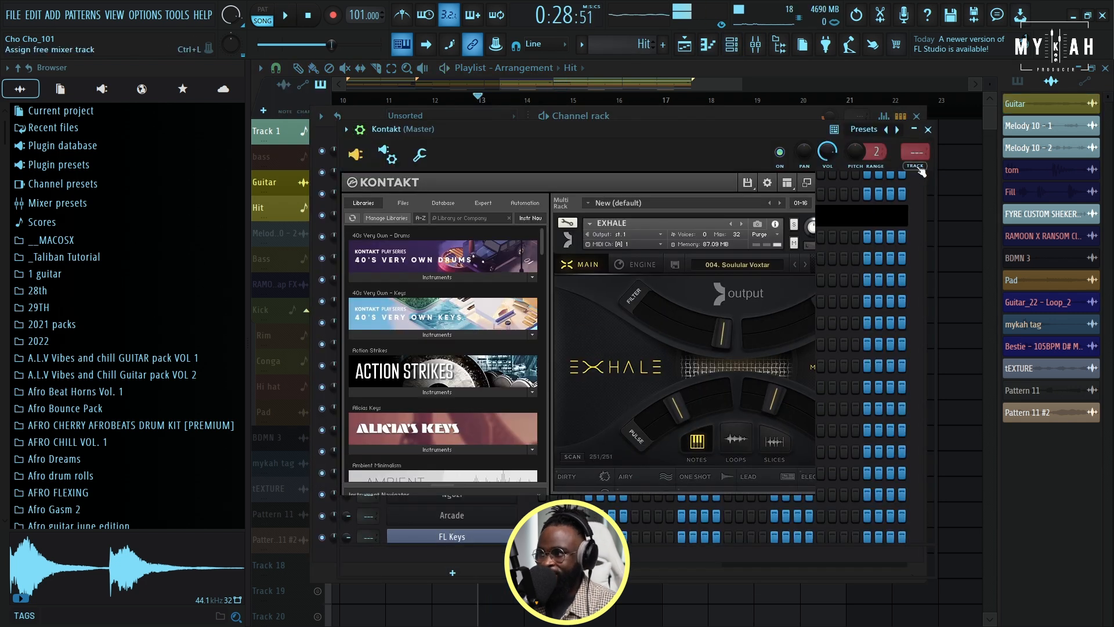
left_click(921, 170)
left_click(685, 46)
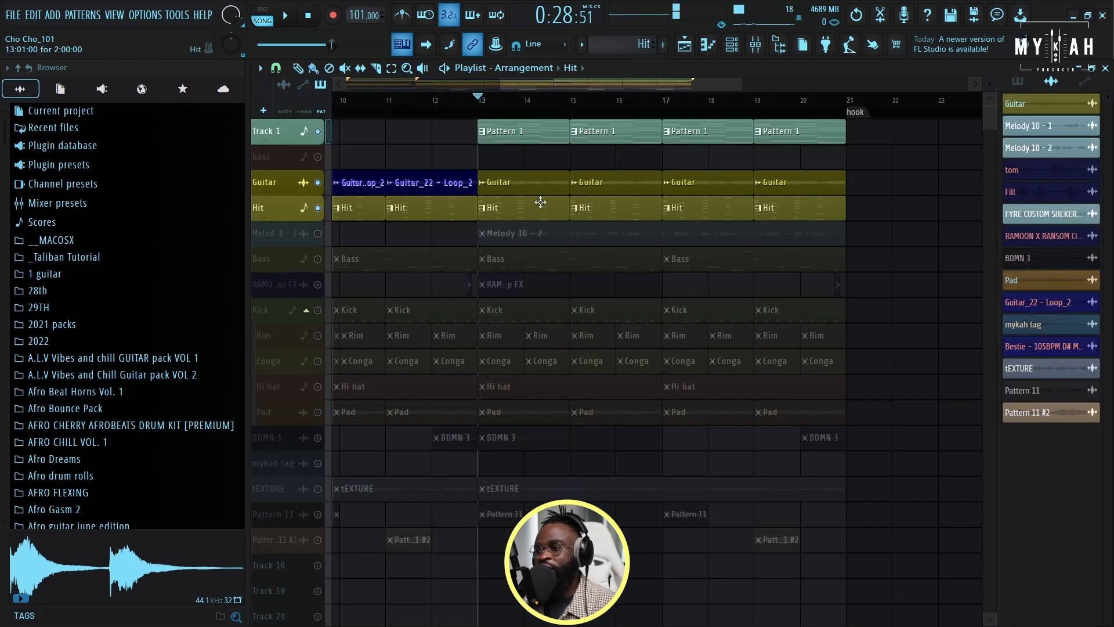
Enlarge the playlist tracks and play the Pattern 1, Guitar and Hit clips together from bar 13
left_click_drag(990, 84, 990, 61)
key("space")
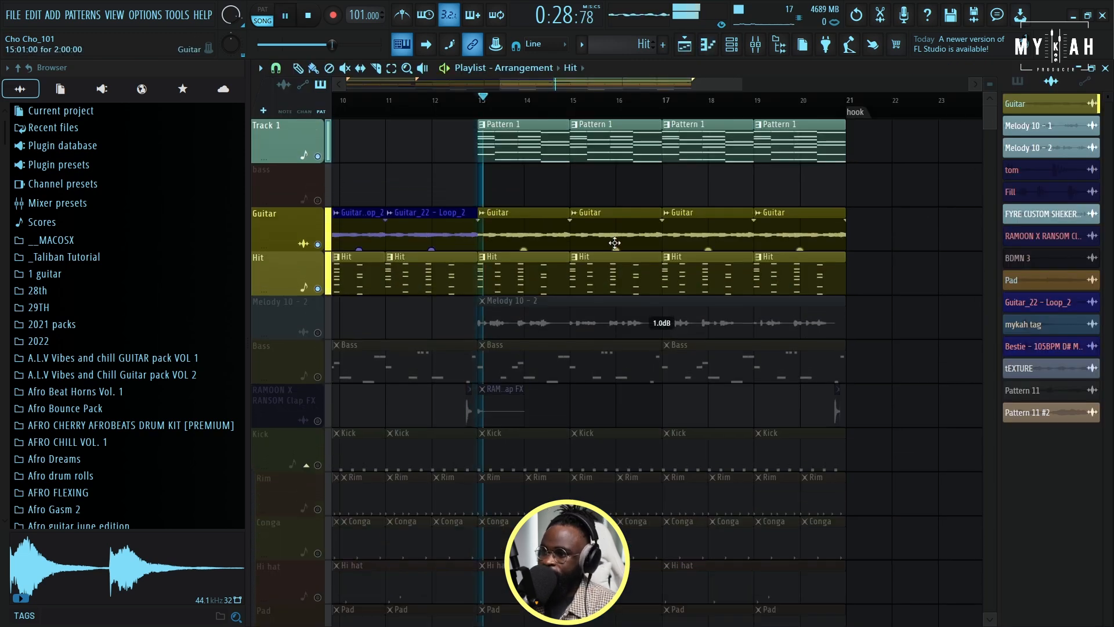
scroll(342, 393, "down", 3)
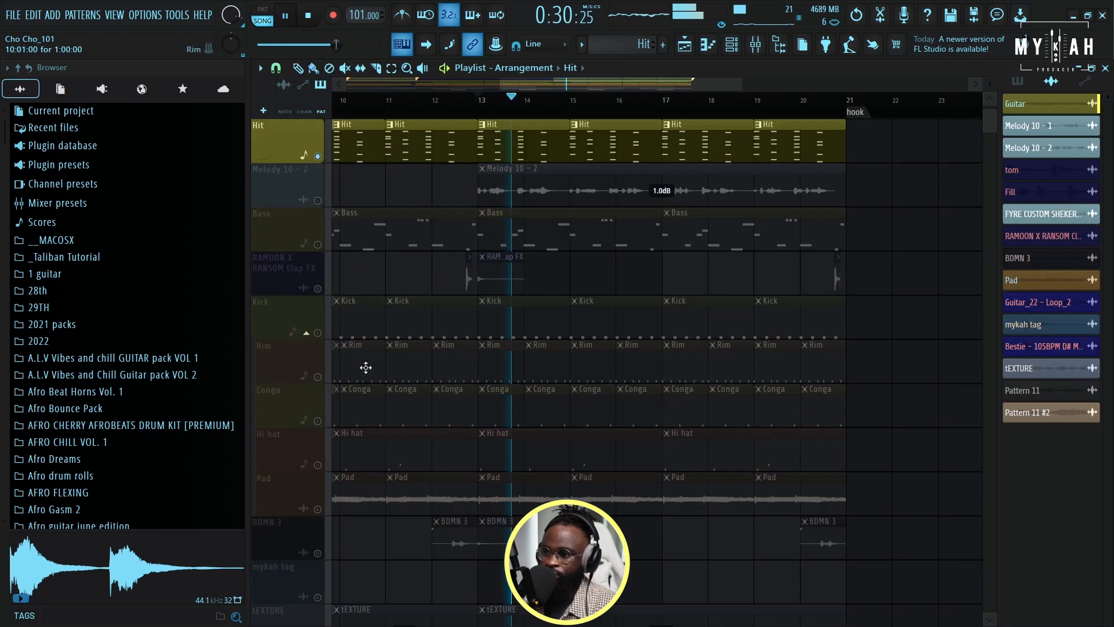
Unmute the Bass and Kick tracks in the playlist and stop playback
left_click(318, 244)
key("space")
left_click(318, 333)
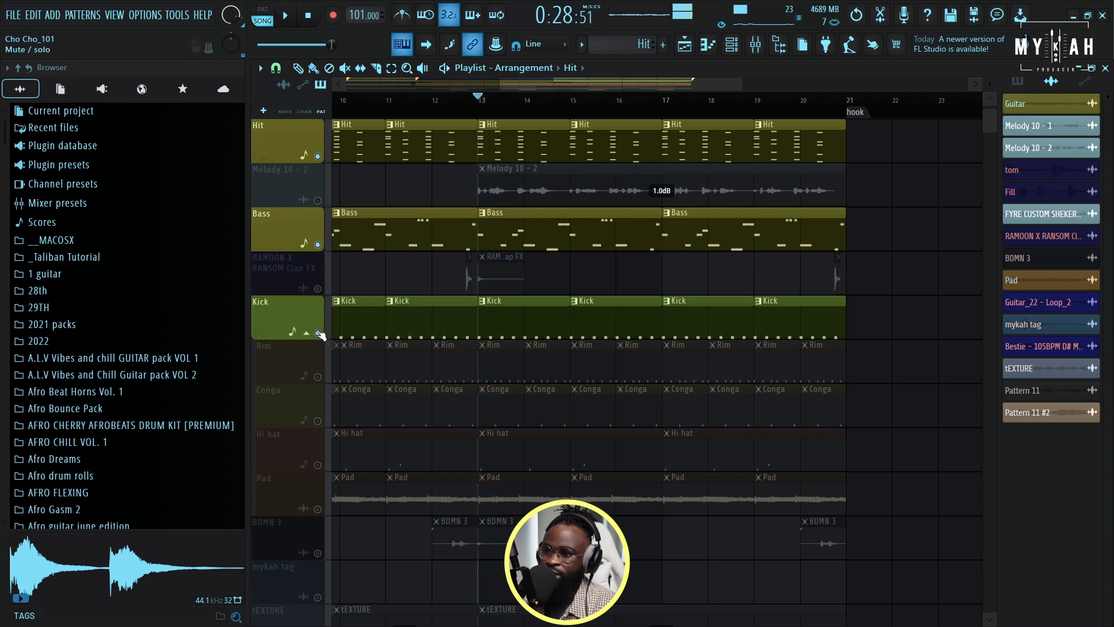
Play the arrangement and inspect the ___Kick mixer track and the other drum tracks for effects
left_click(756, 45)
key("space")
left_click(696, 229)
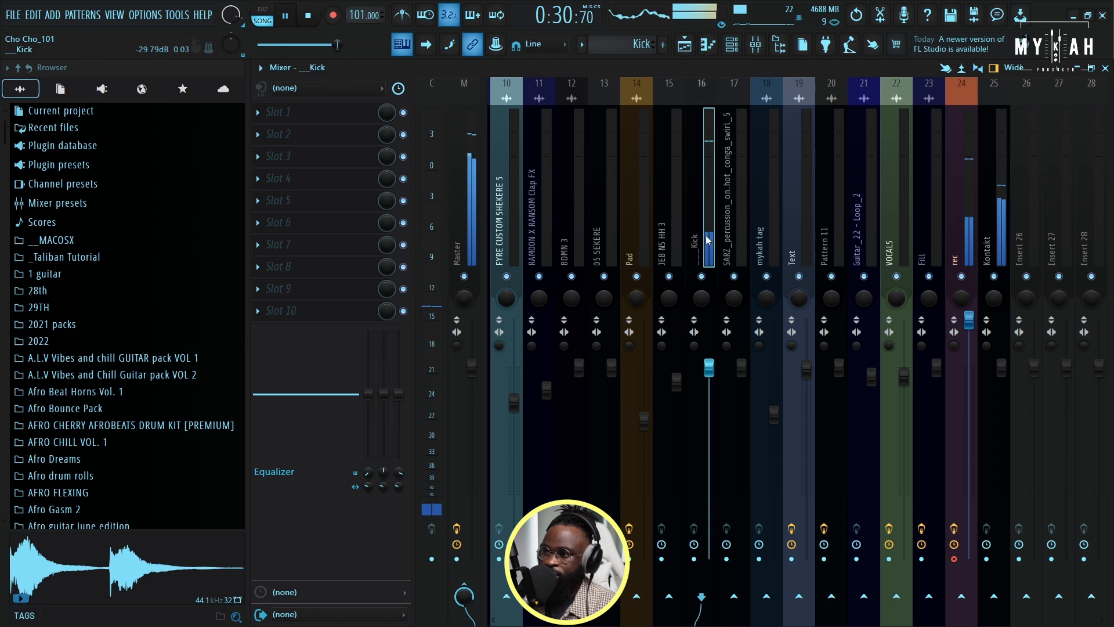
scroll(698, 225, "down", 3)
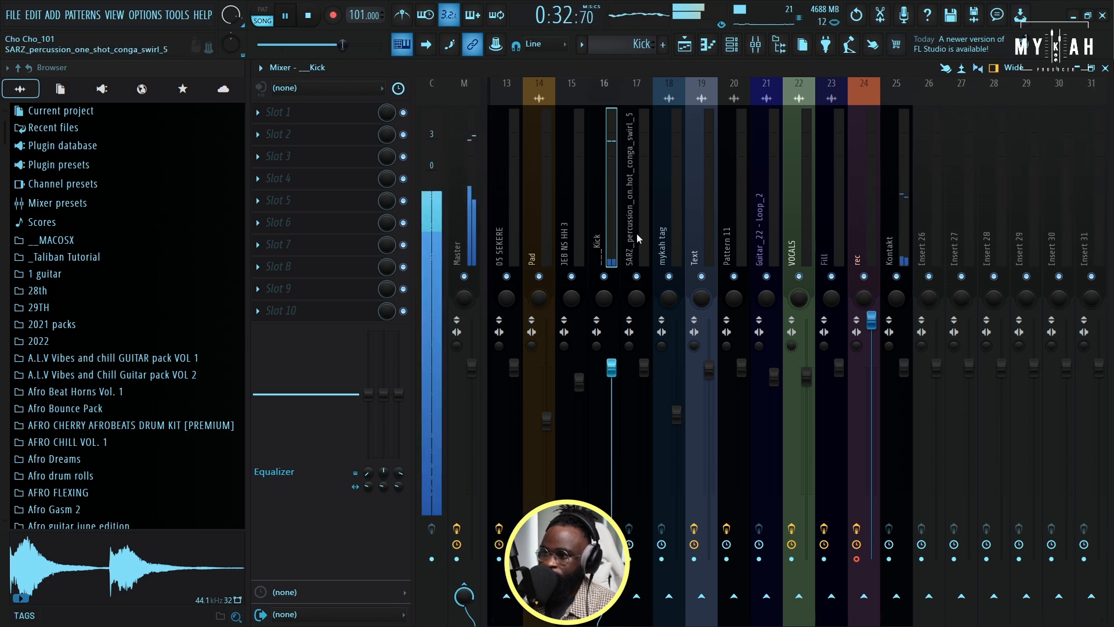
scroll(639, 232, "up", 9)
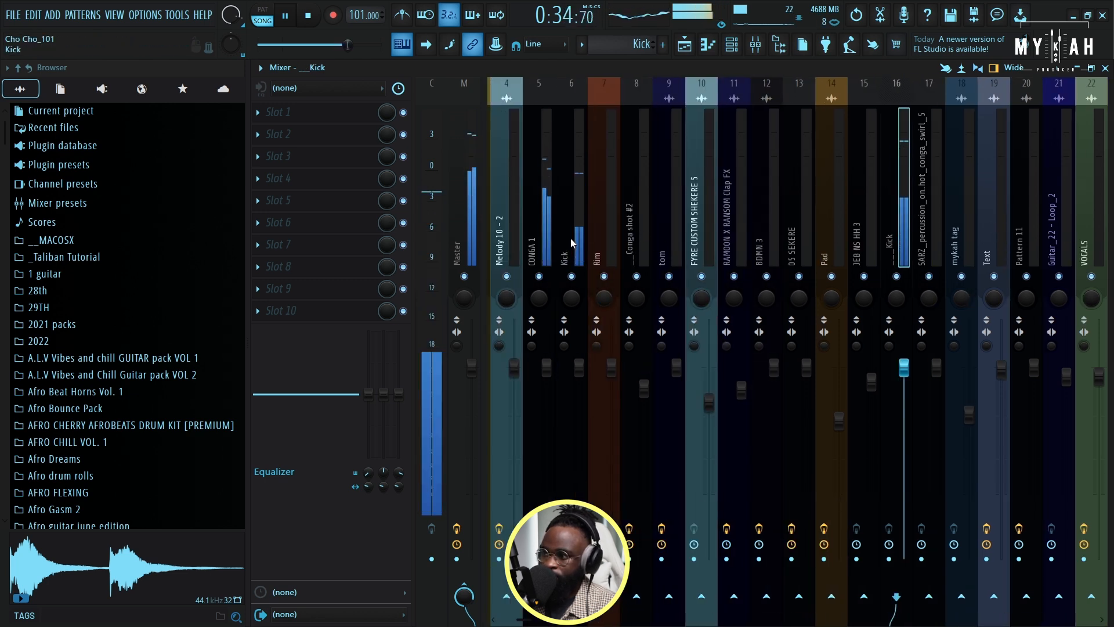
Stop playback and check the Fruity Limiter and Fruity parametric EQ 2 settings on the CONGA 1 mixer track
left_click(543, 234)
key("space")
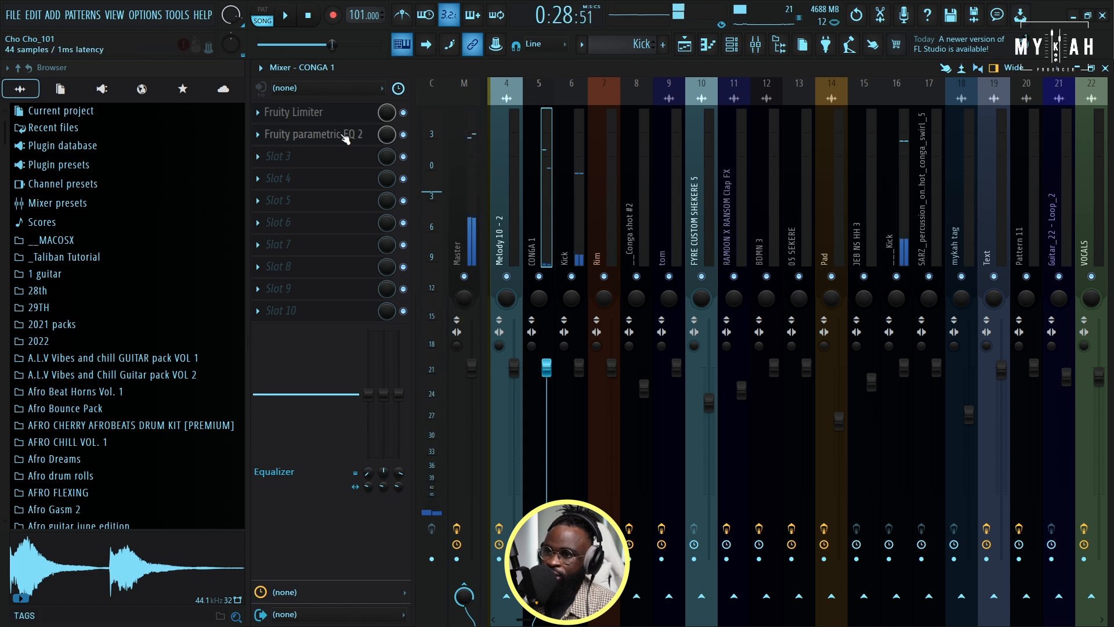
left_click(319, 113)
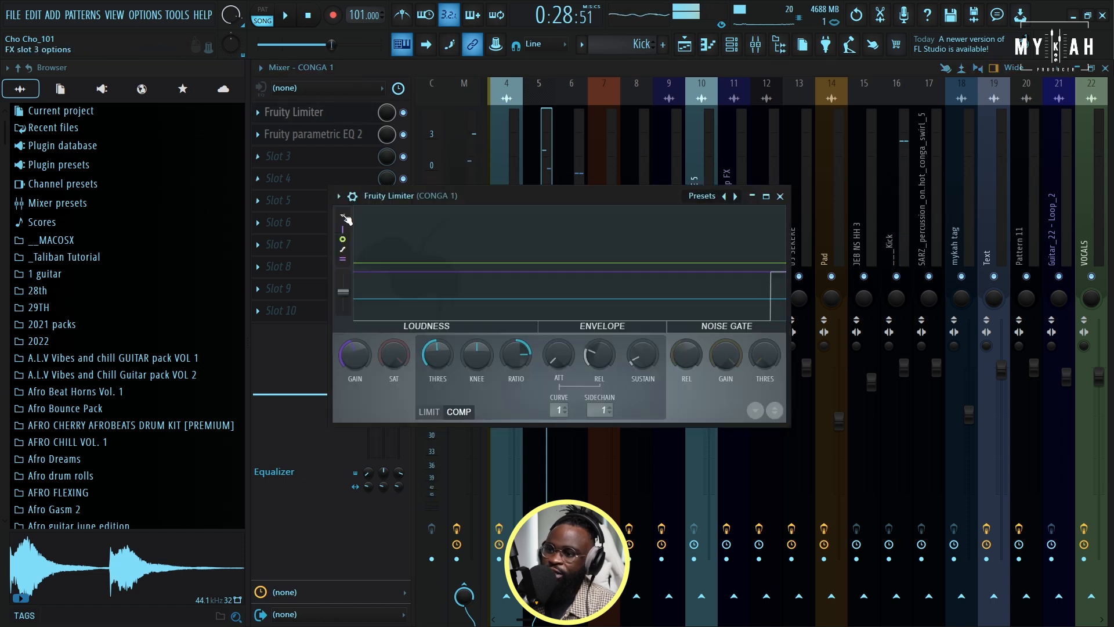
left_click(344, 135)
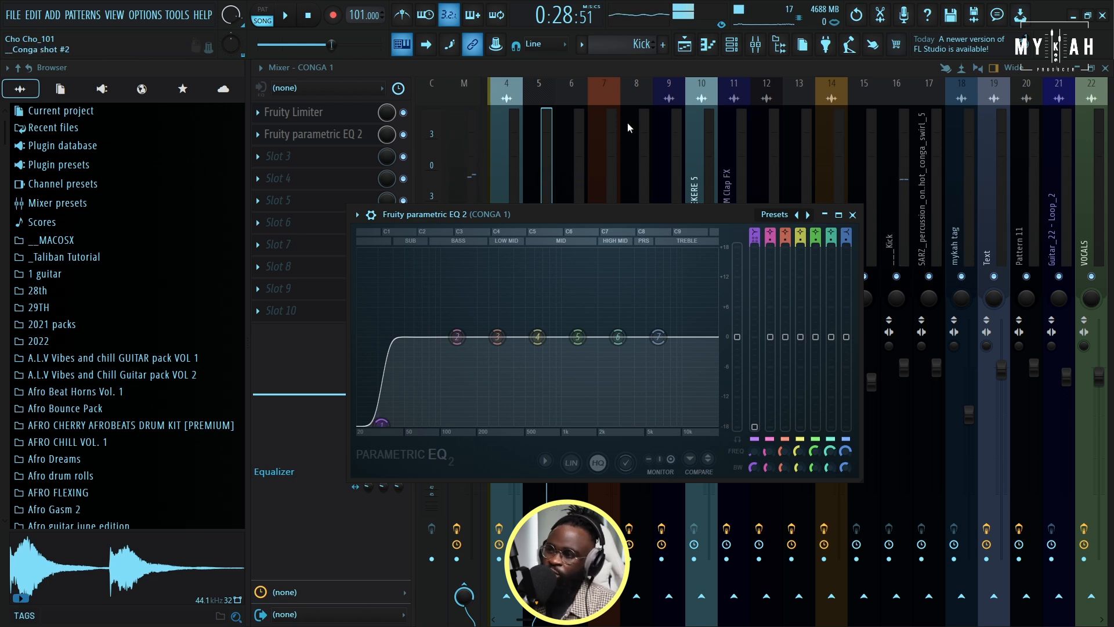
Review the Kick pattern's channels and notes in the channel rack, and return to the playlist
left_click(686, 51)
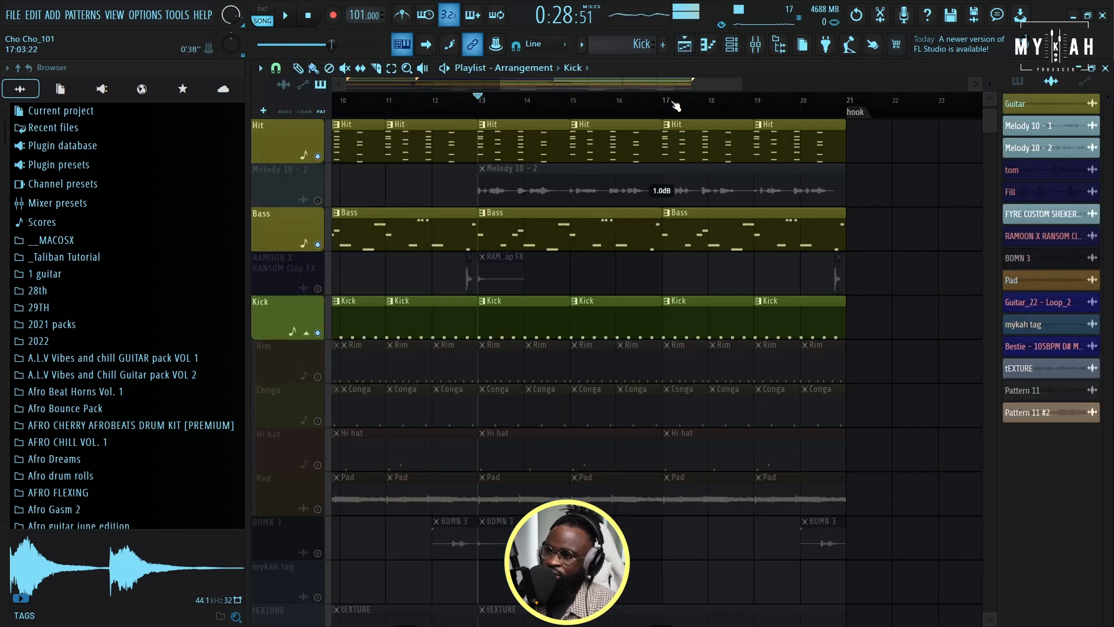
left_click(731, 51)
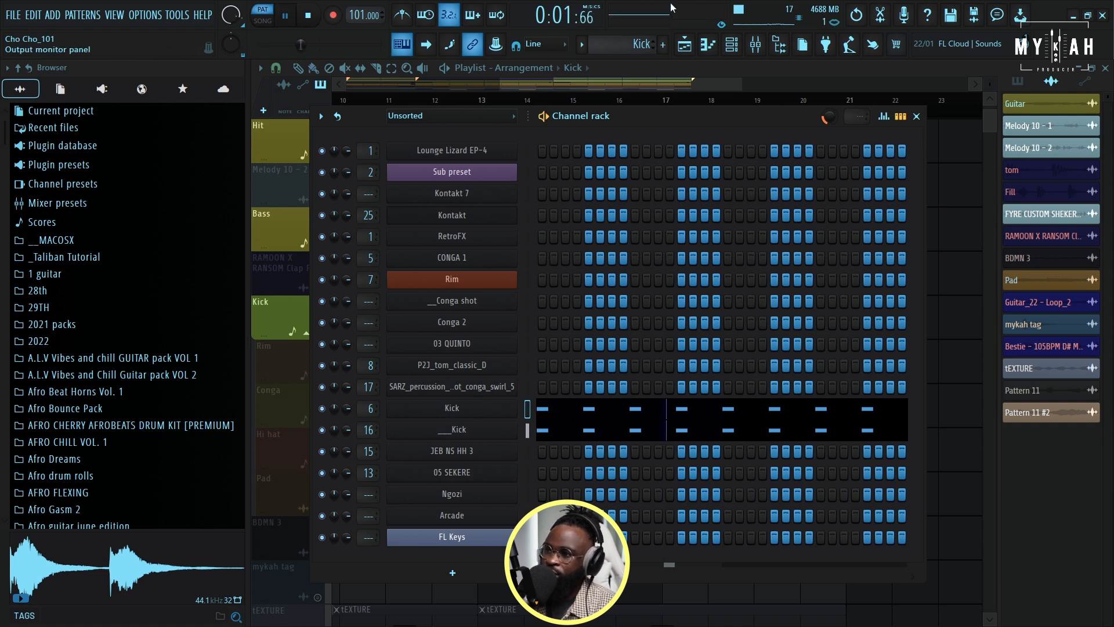
left_click(685, 44)
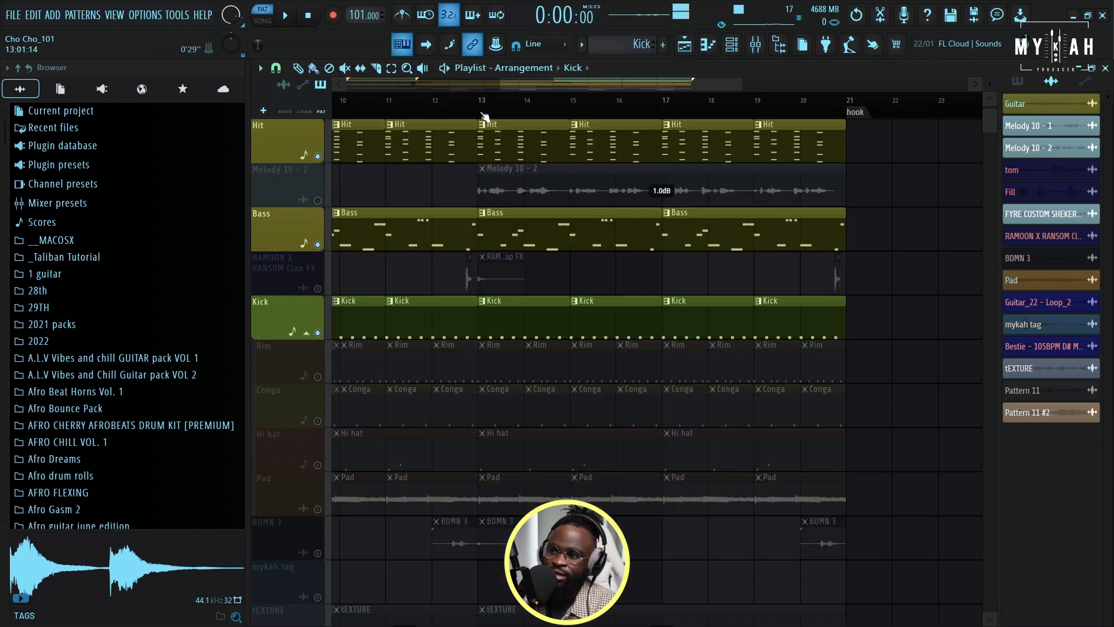
Play the arrangement from bar 13 and unmute the Rim track
left_click(484, 105)
key("space")
scroll(487, 108, "down", 4)
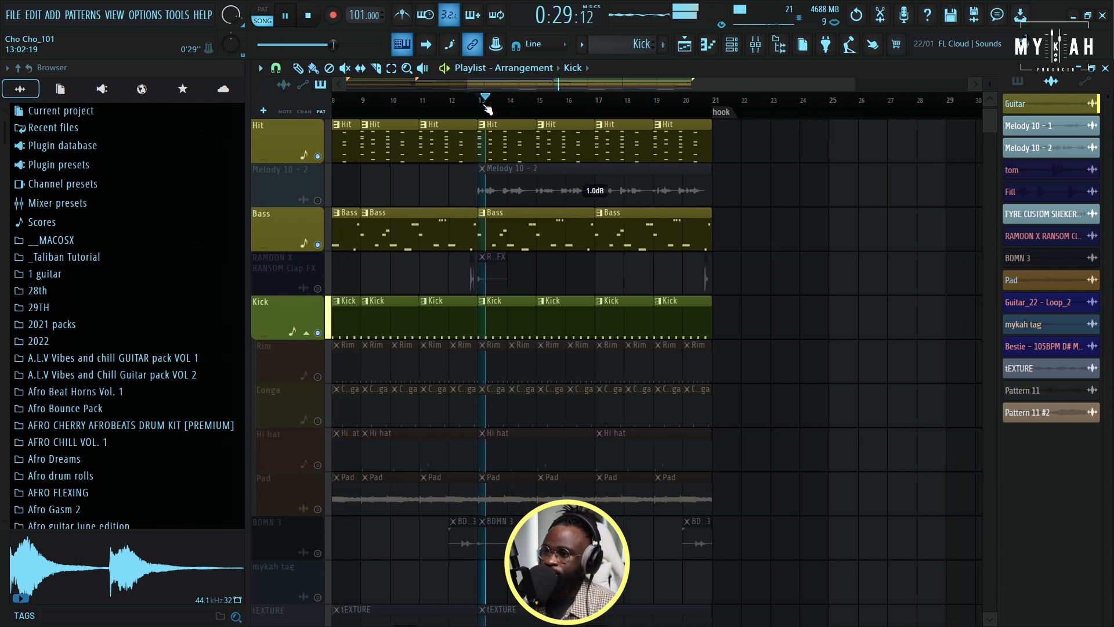
left_click(319, 374)
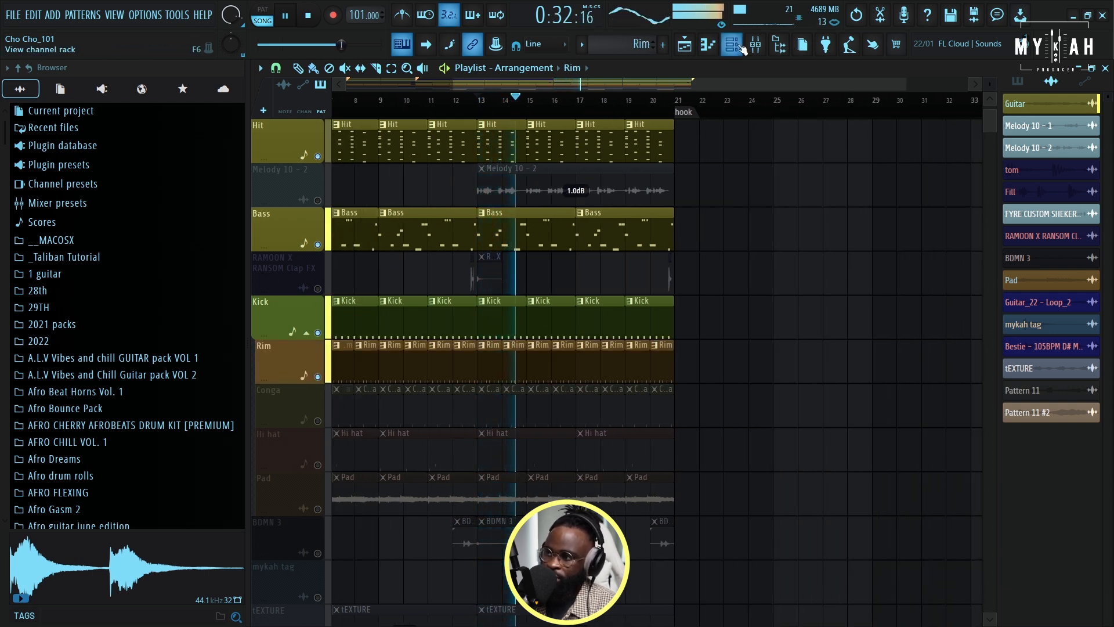
Check the sampler settings and mixer track assignment of the Rim channel, and close its window
left_click(739, 47)
left_click(476, 280)
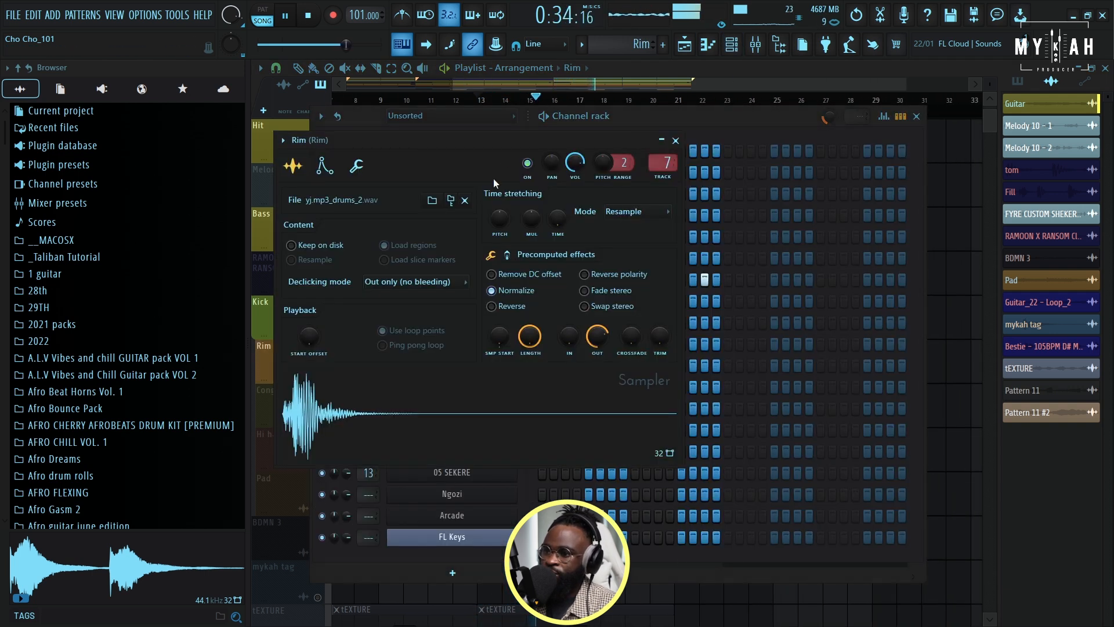
left_click(676, 140)
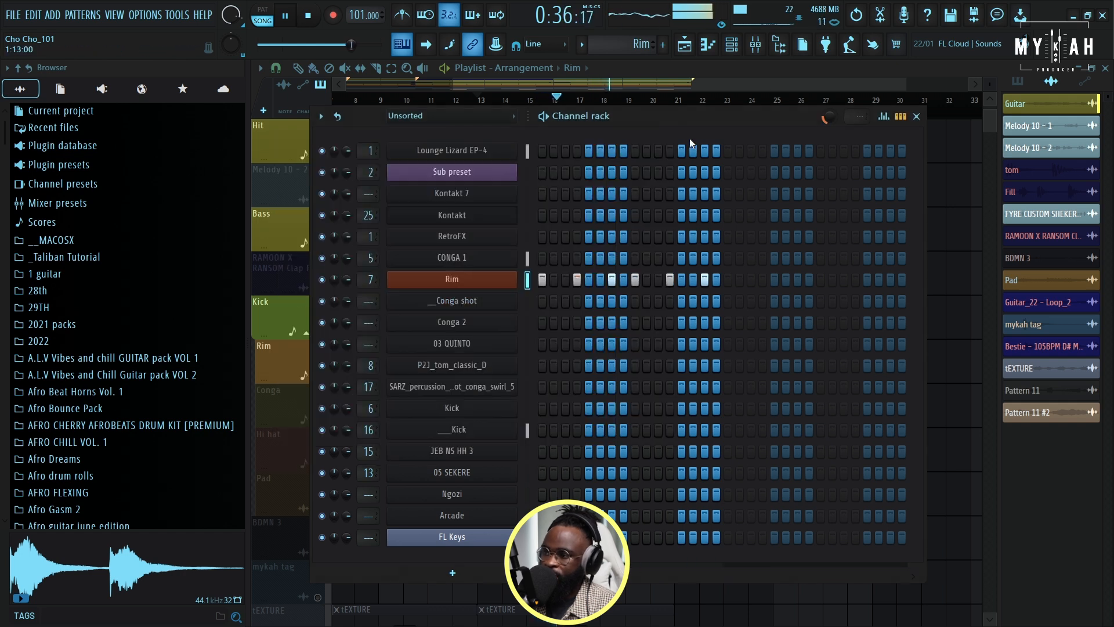
Examine the Fruity parametric EQ 2 curve on the Rim mixer track during playback and restart the song
left_click(767, 47)
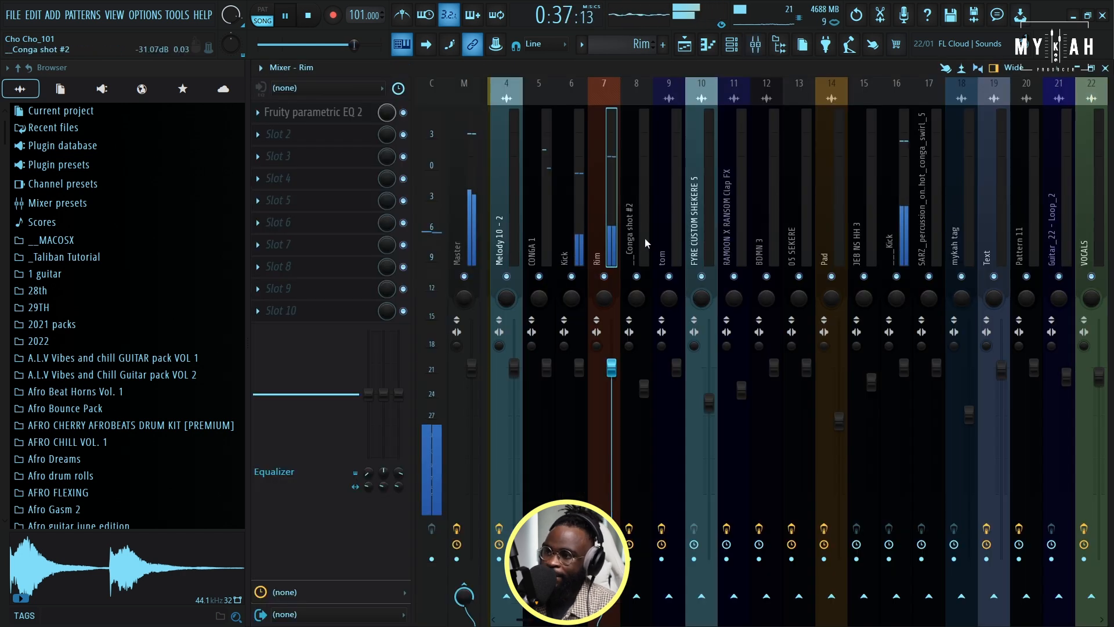
left_click(314, 110)
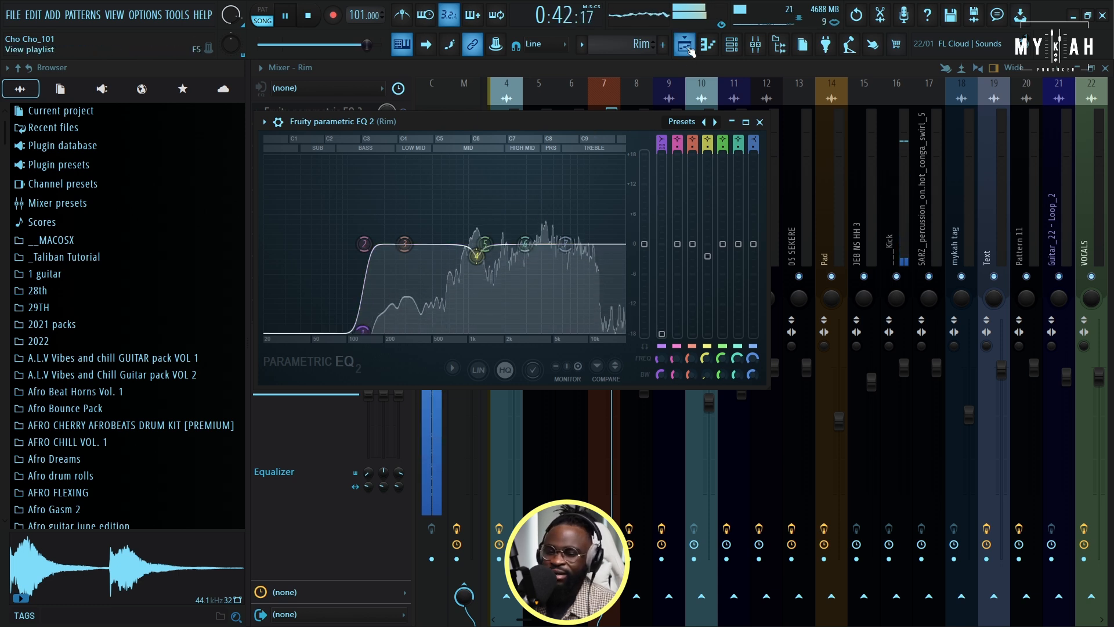
key("space")
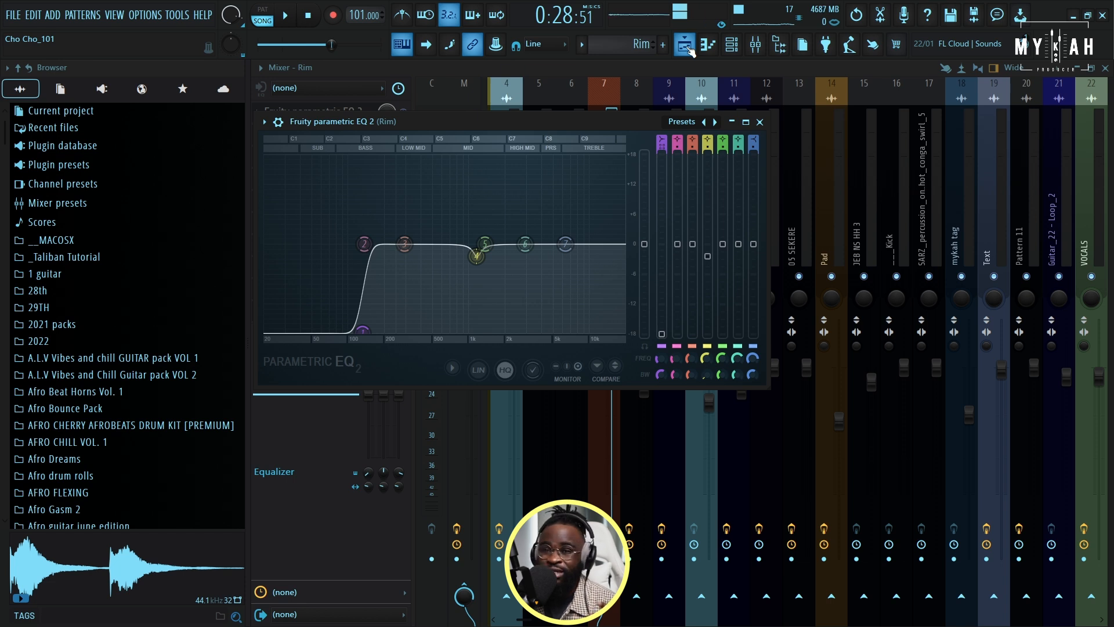
key("space")
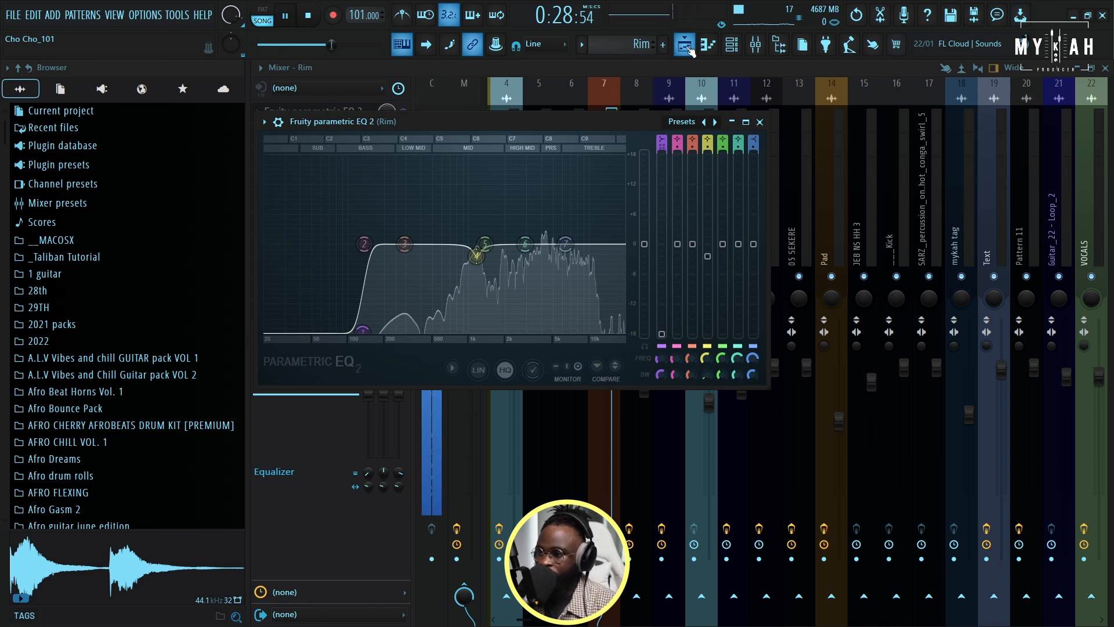
Unmute the Conga track in the playlist and replay the arrangement from bar 13
left_click(686, 45)
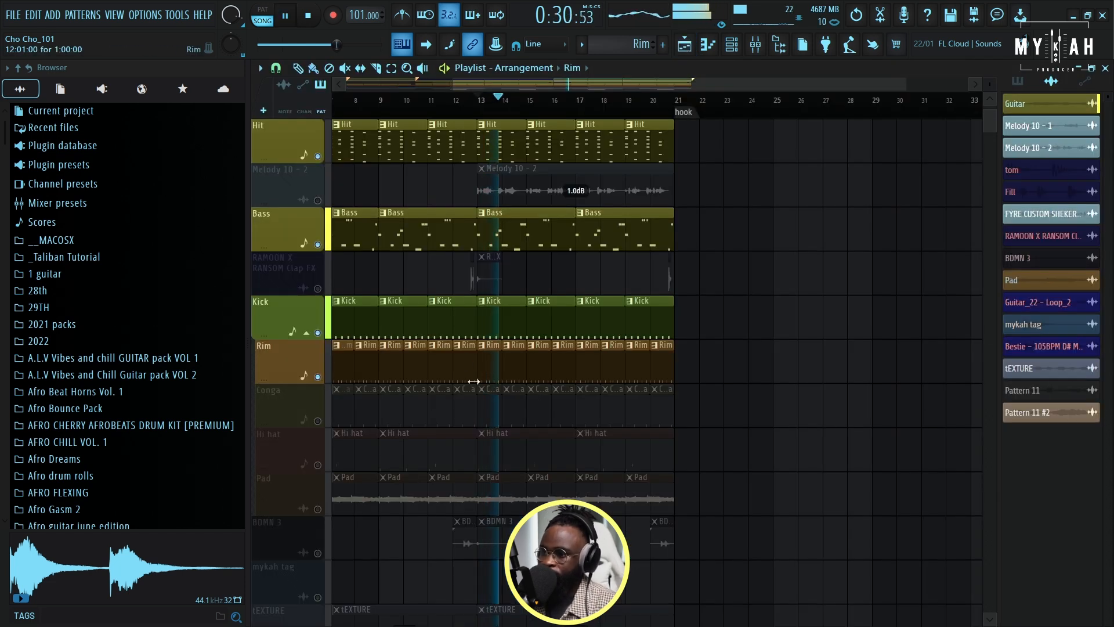
left_click(318, 421)
left_click(485, 412)
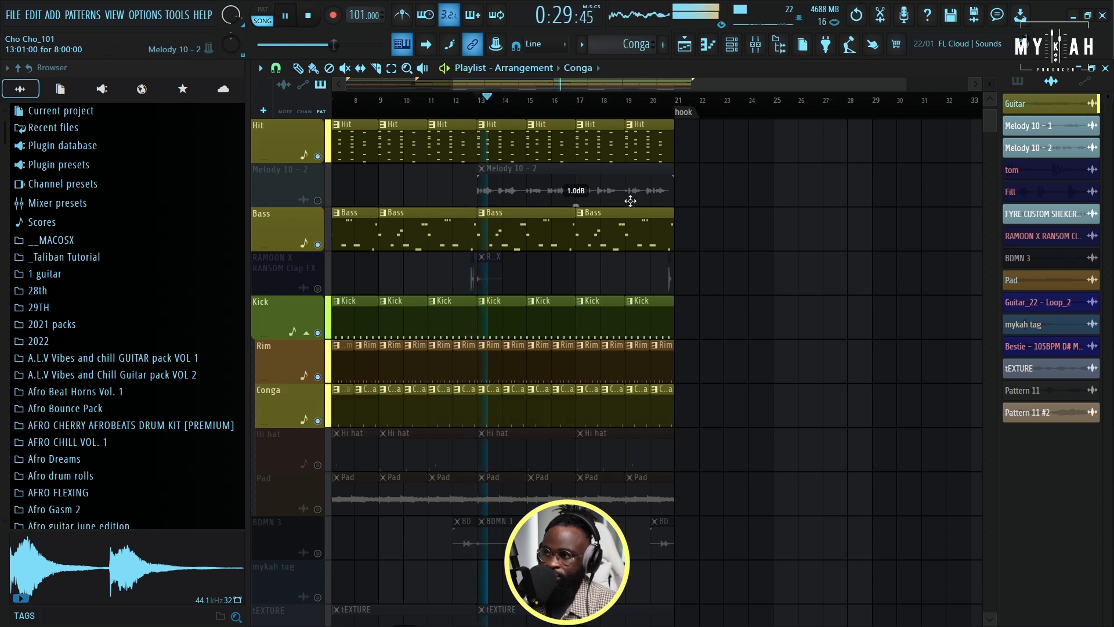
Open the 03 QUINTO channel's sampler settings and route it to free mixer track 26
left_click(732, 45)
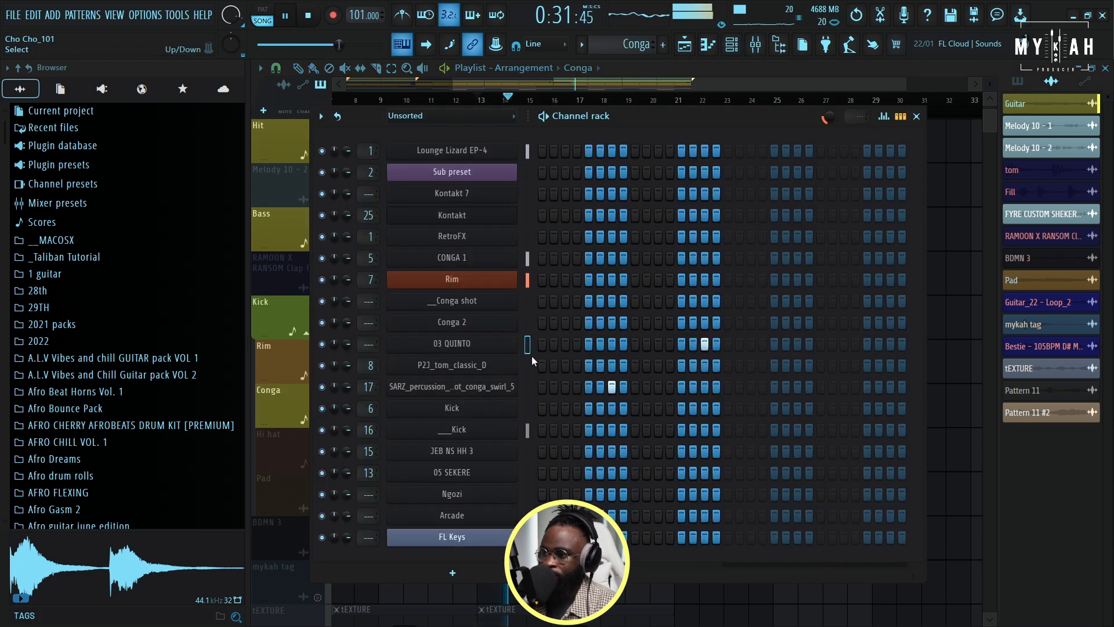
left_click(489, 348)
key("space")
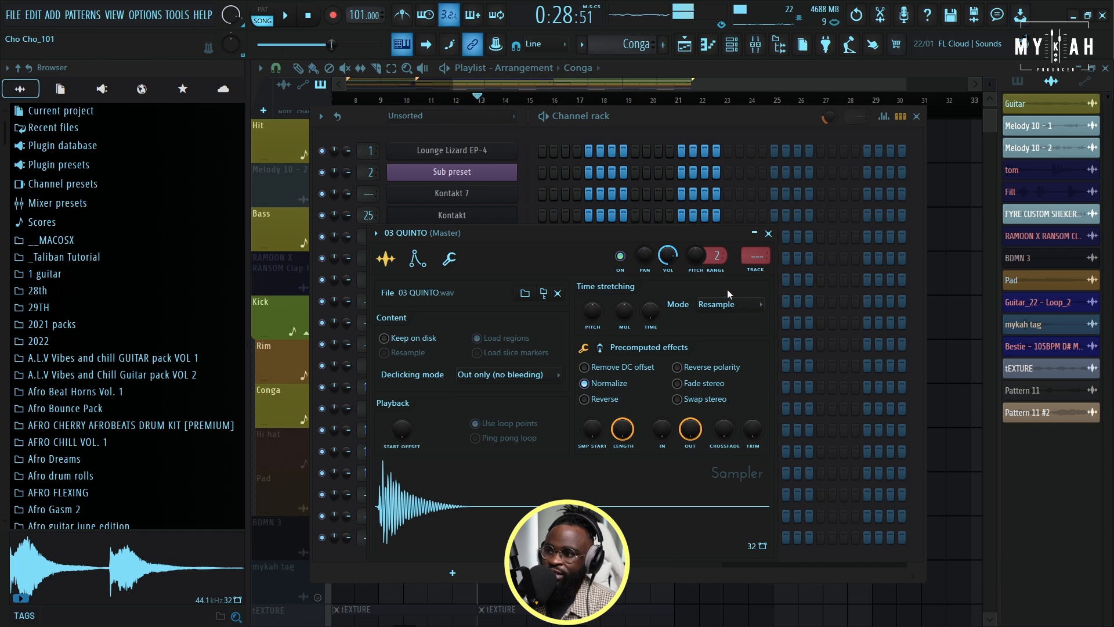
double_click(760, 273)
key("space")
Check the mixer track of the SARZ percussion conga swirl channel for effects, and stop playback
left_click(732, 44)
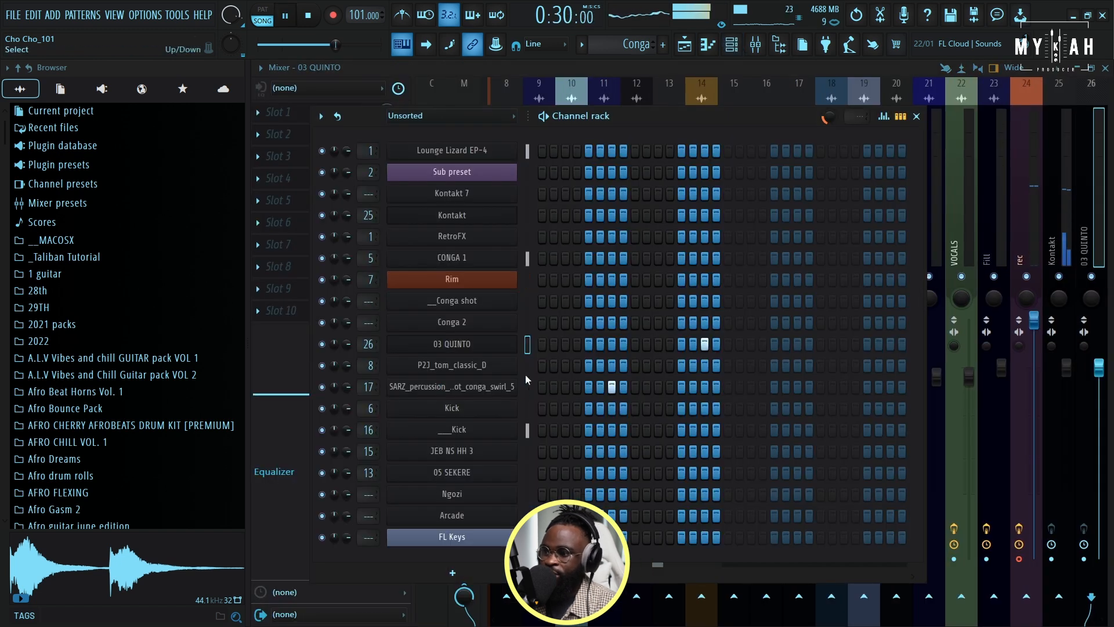
left_click(486, 387)
left_click(756, 45)
key("space")
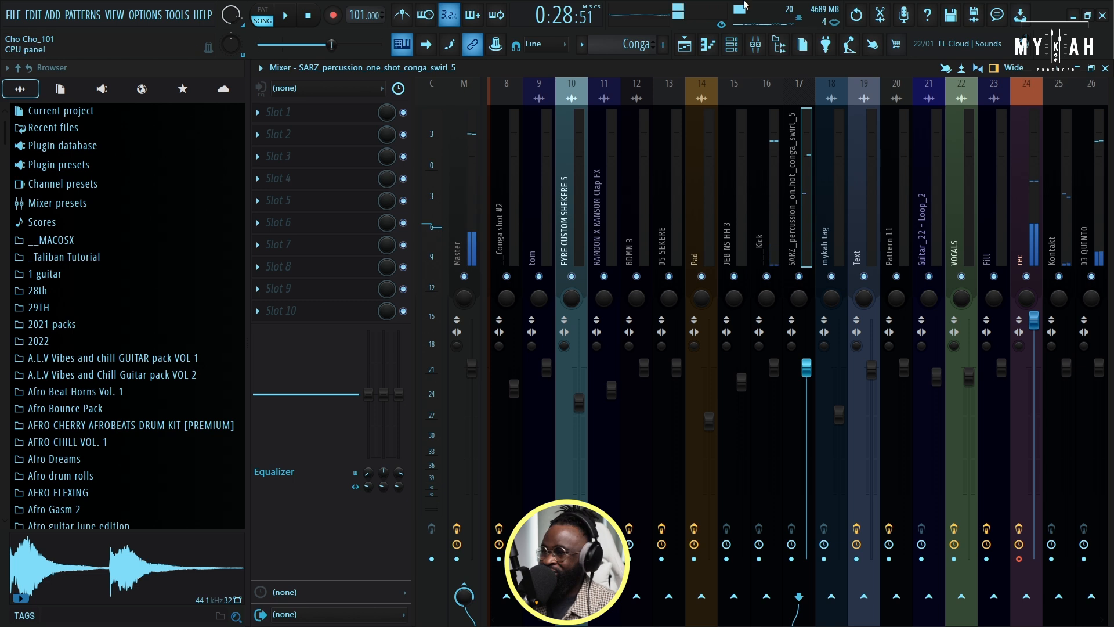
Unmute the Hi hat track during playback and check the channels of its pattern and the JEB NS HH 3 mixer track
left_click(685, 44)
key("space")
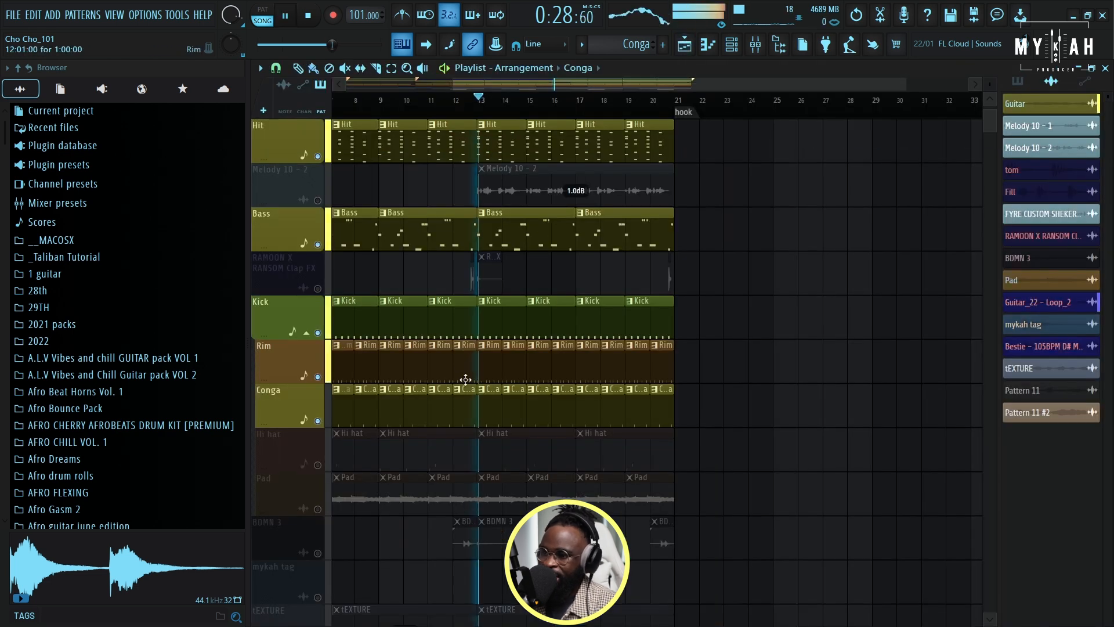
left_click(317, 465)
left_click(732, 44)
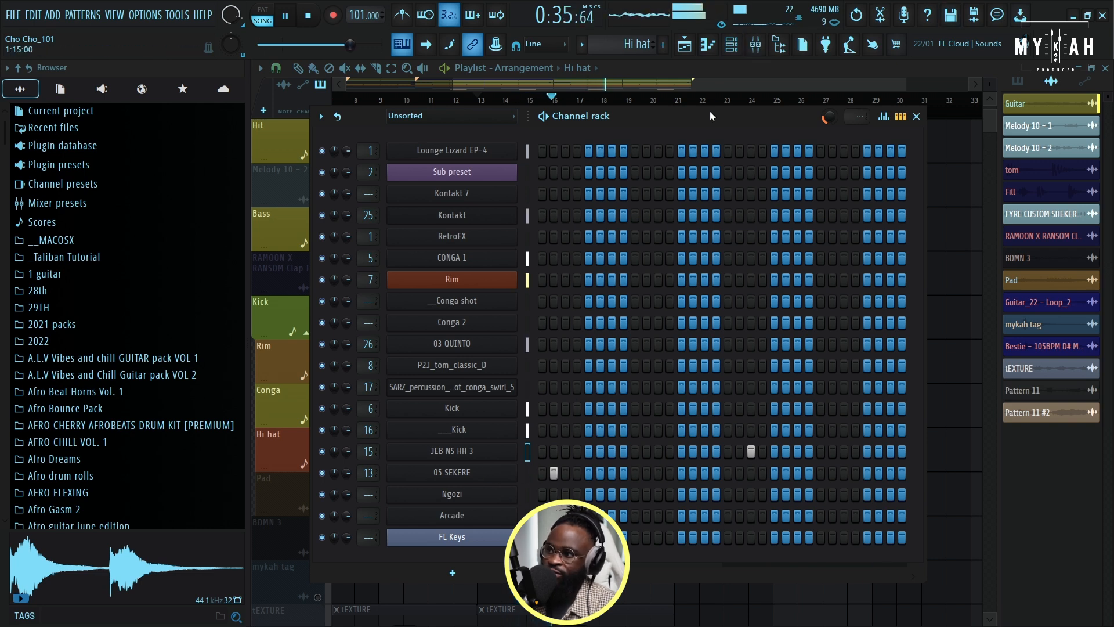
left_click(755, 44)
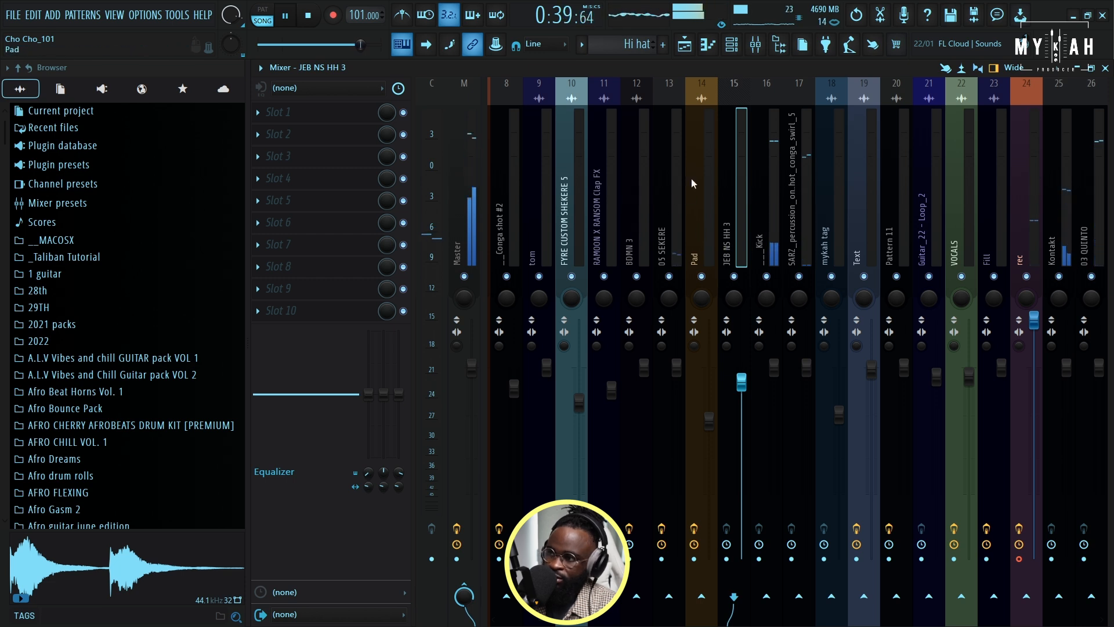
Open the Fruity parametric EQ 2 on the 05 SEKERE mixer track and slightly lower band 7's frequency during playback
left_click(676, 215)
key("space")
left_click(313, 112)
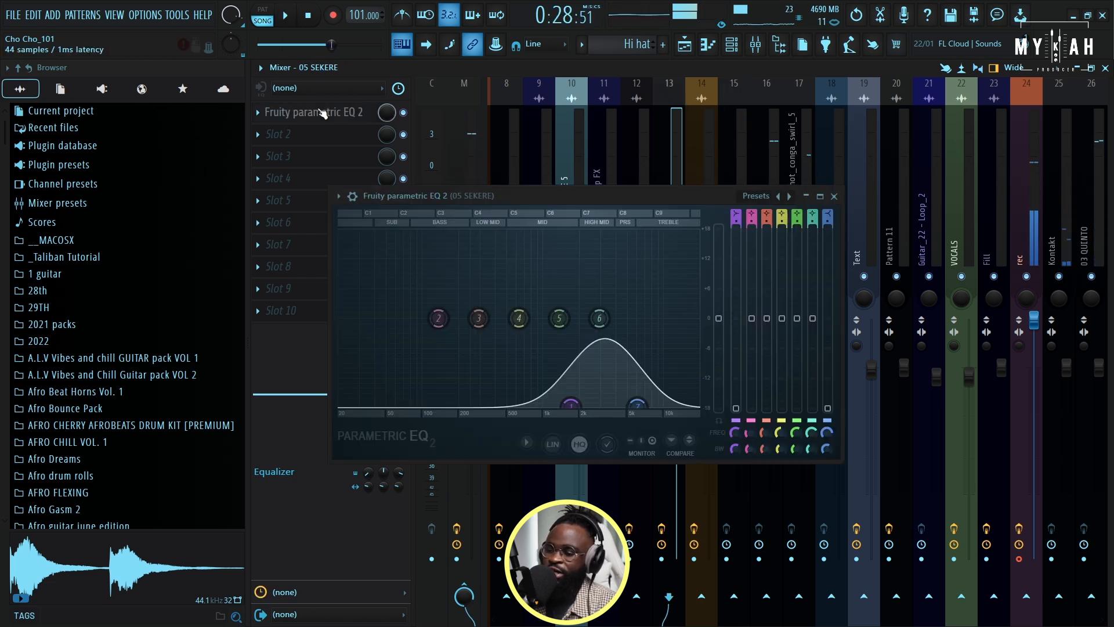
key("space")
left_click_drag(637, 404, 629, 404)
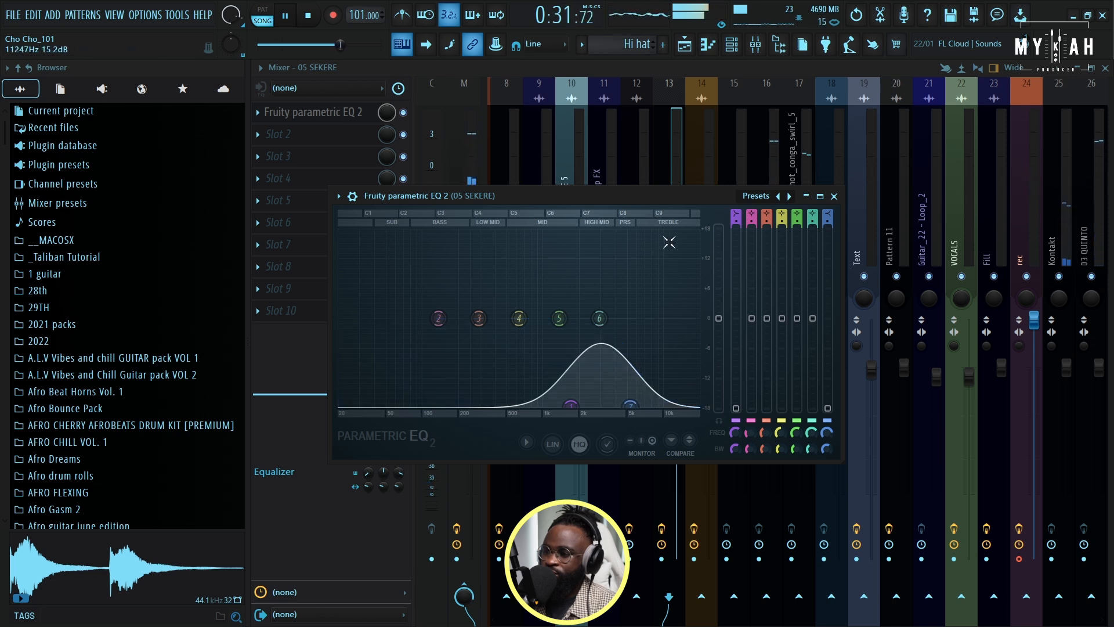
Return to the playlist and unmute the Pad track
left_click(684, 45)
scroll(473, 488, "down", 1)
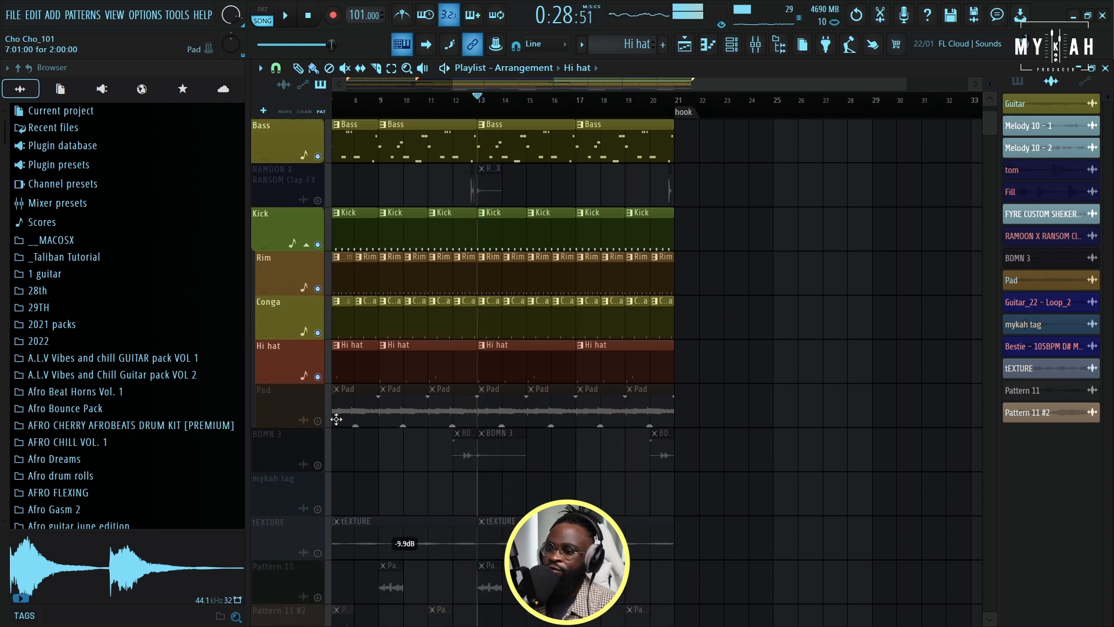
left_click(318, 421)
Open the Pad clip's settings and examine the Fruity parametric EQ 2 on the Pad mixer track
double_click(504, 413)
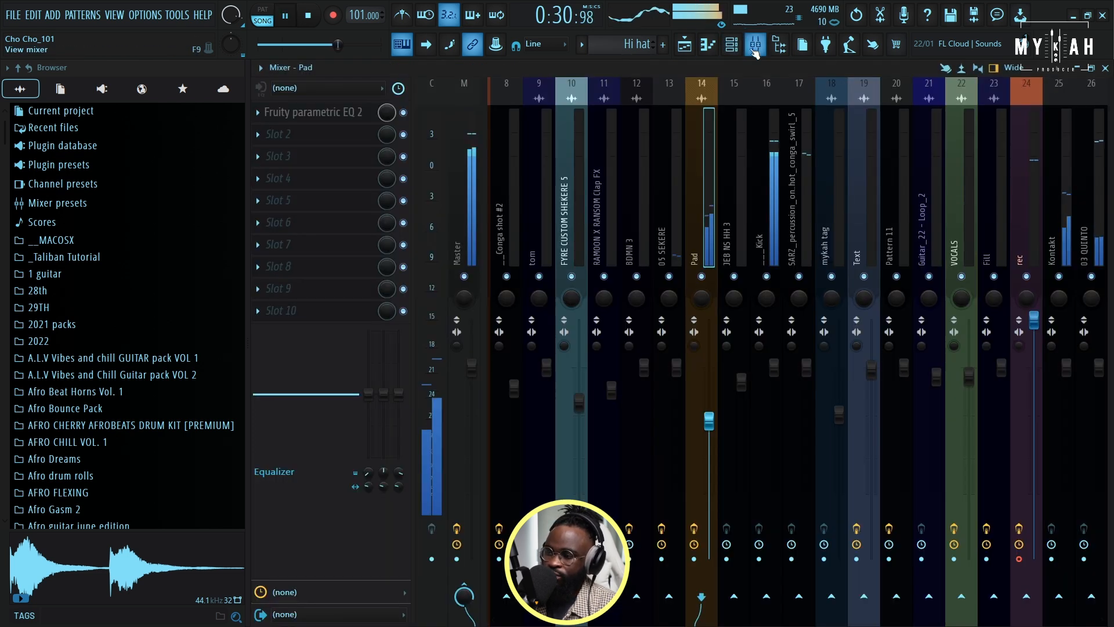
left_click(756, 45)
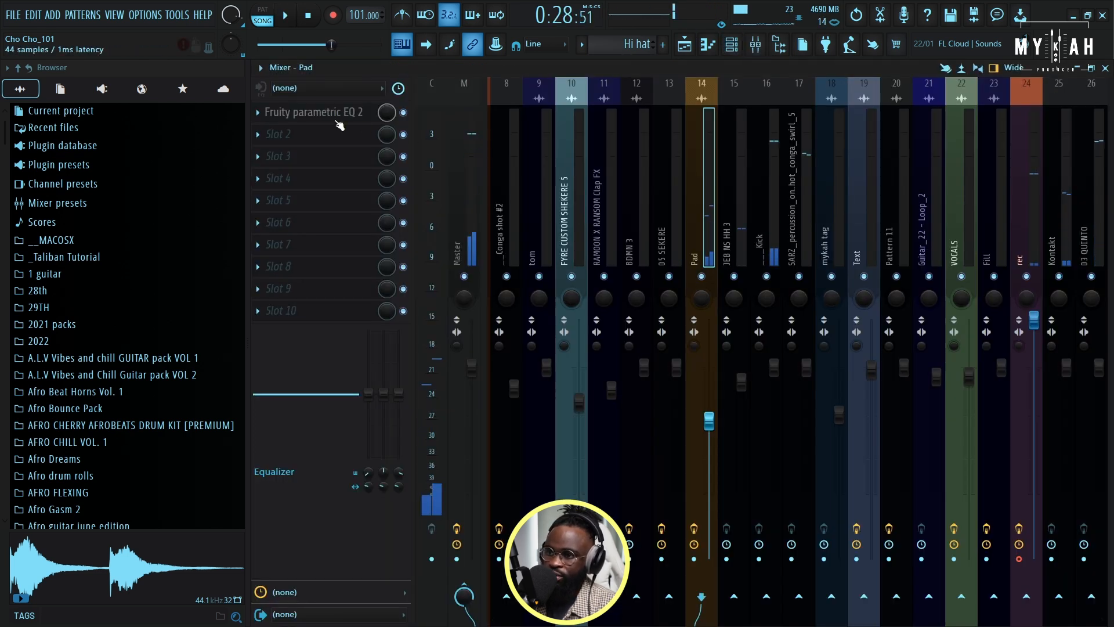
left_click(314, 112)
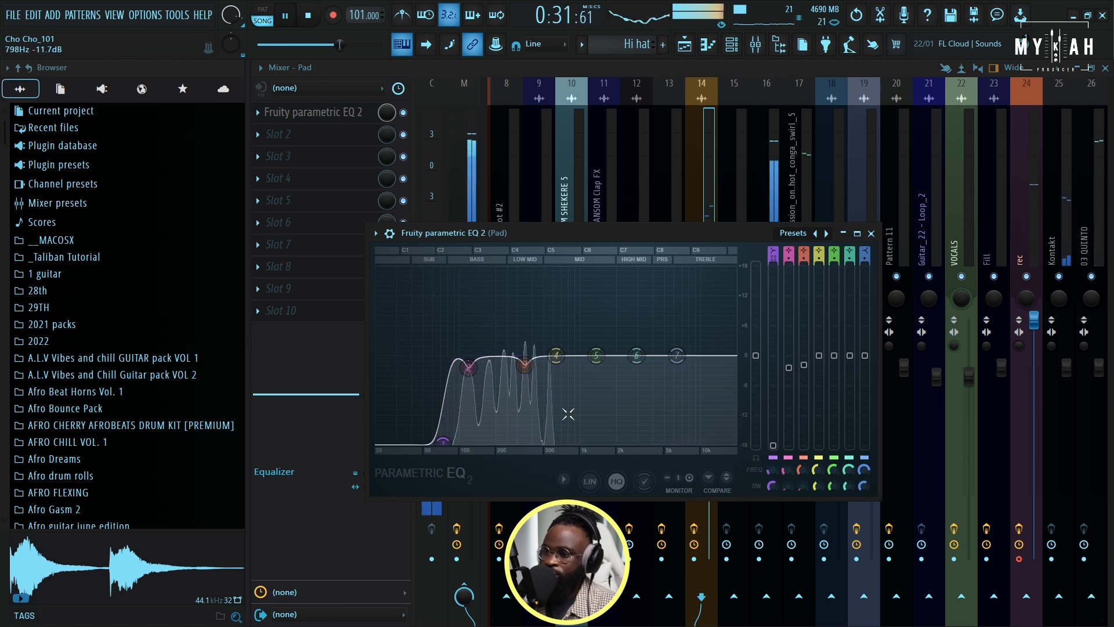
Return to the playlist and replay the arrangement from bar 13 with the Pad track included
key("F5")
scroll(534, 352, "down", 4)
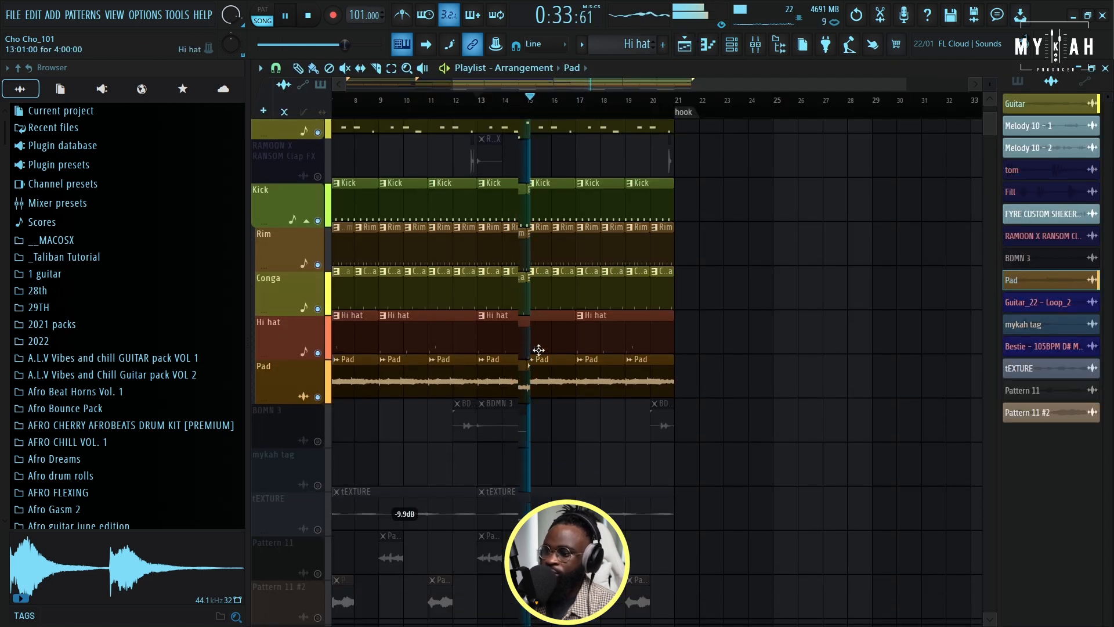
key("space")
key("space")
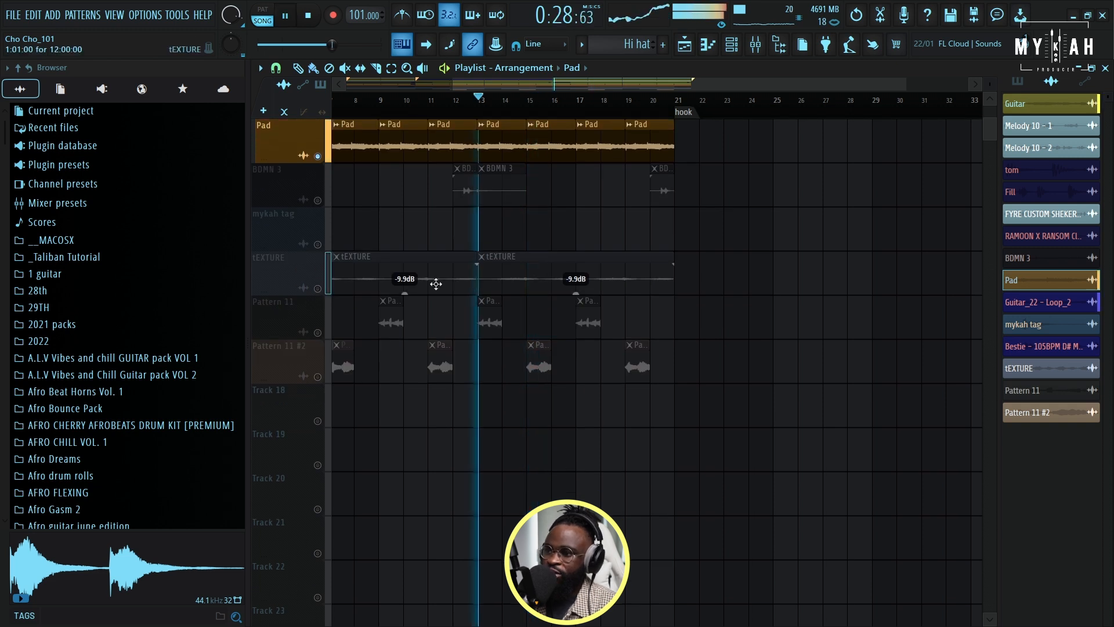
Unmute the tEXTURE track and play the arrangement with it included
key("space")
left_click(318, 289)
key("space")
Open the tEXTURE clip's settings and examine the Fruity parametric EQ 2 on the Text mixer track
double_click(549, 285)
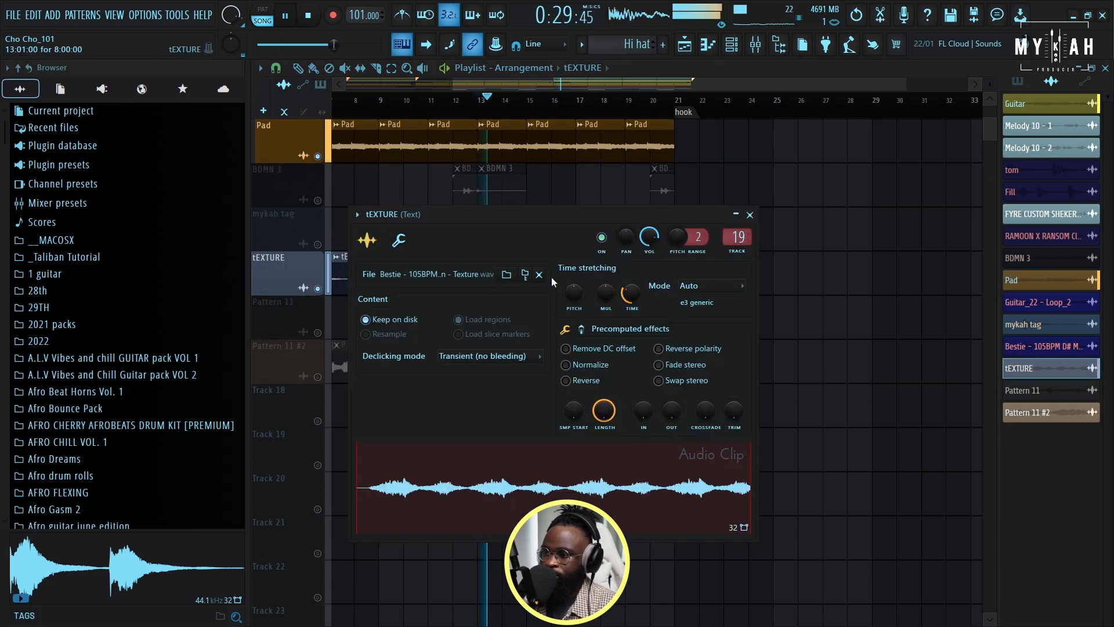
left_click(756, 46)
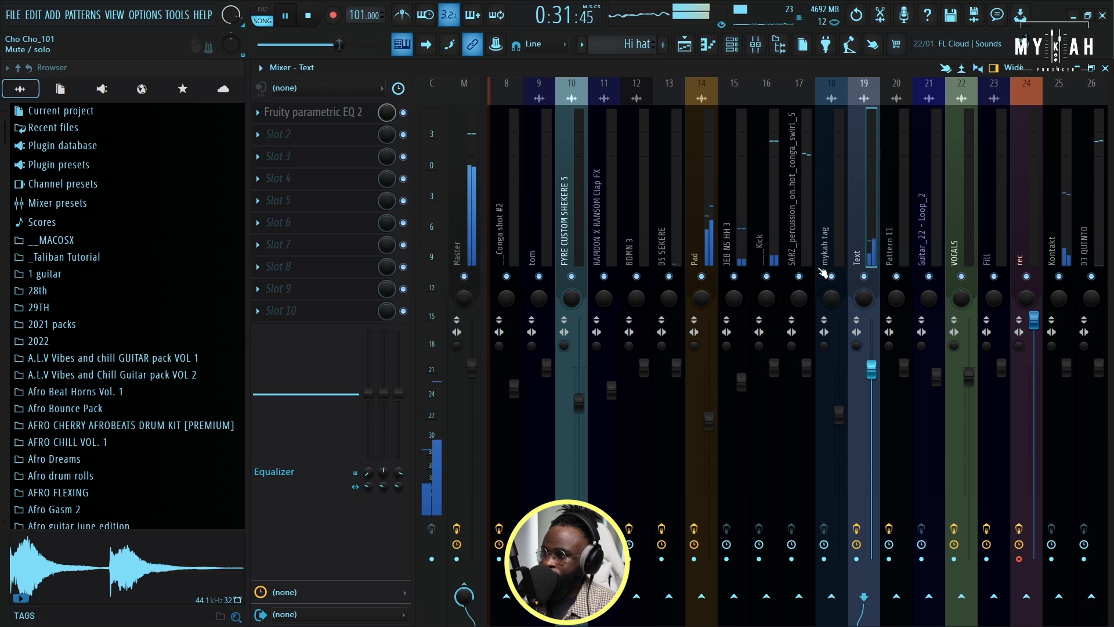
left_click(342, 113)
key("space")
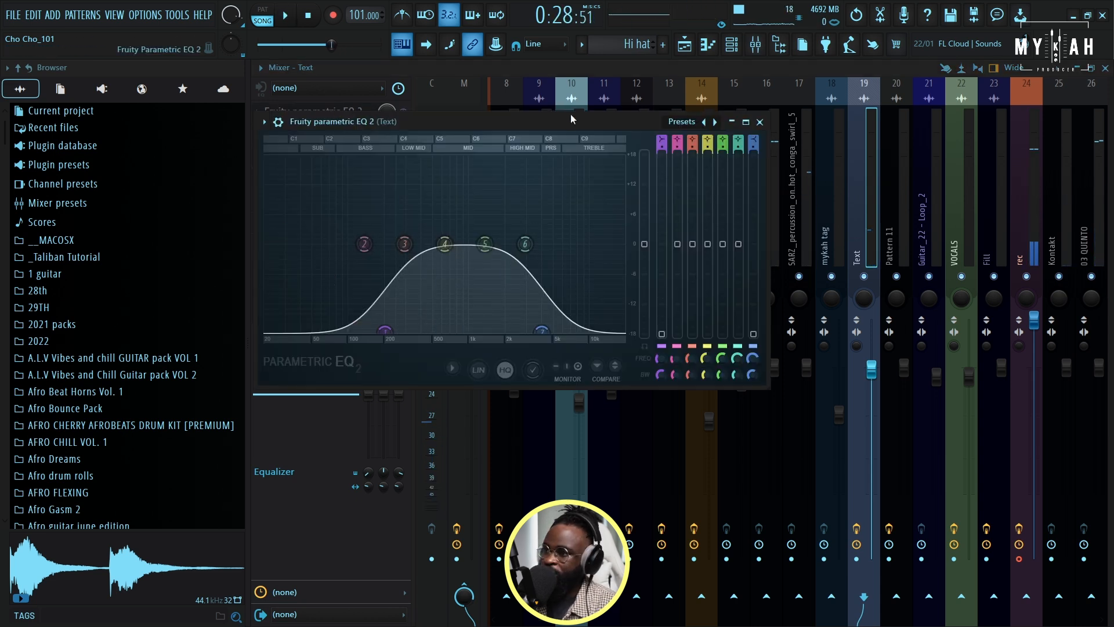
Return to the playlist, open the Pattern 11 clip's settings during playback, and view its mixer track effects
key("F5")
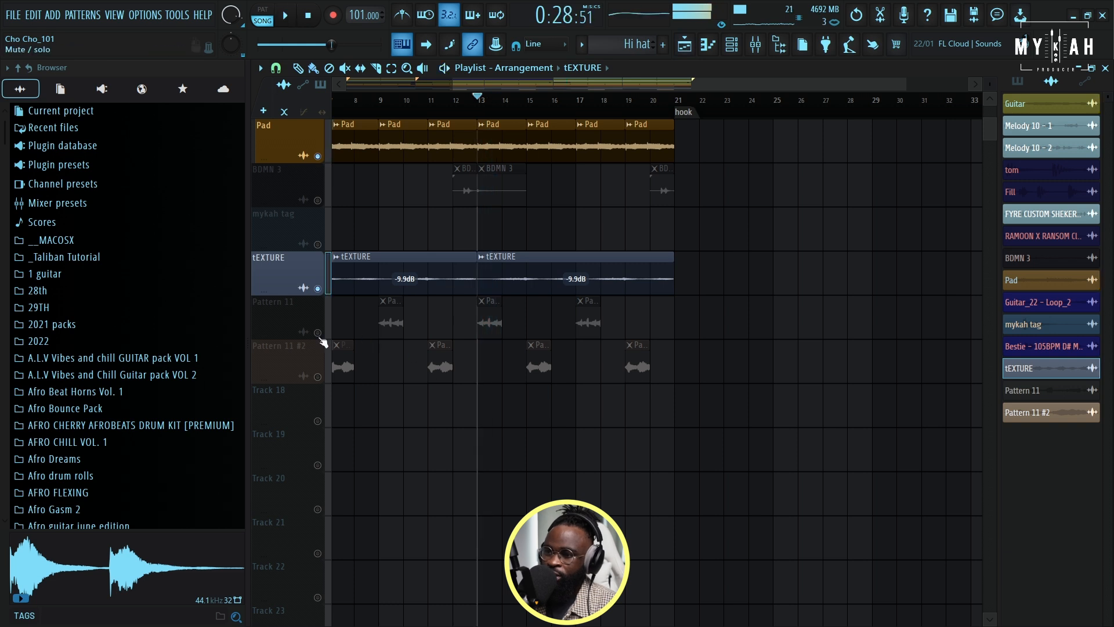
key("space")
double_click(391, 323)
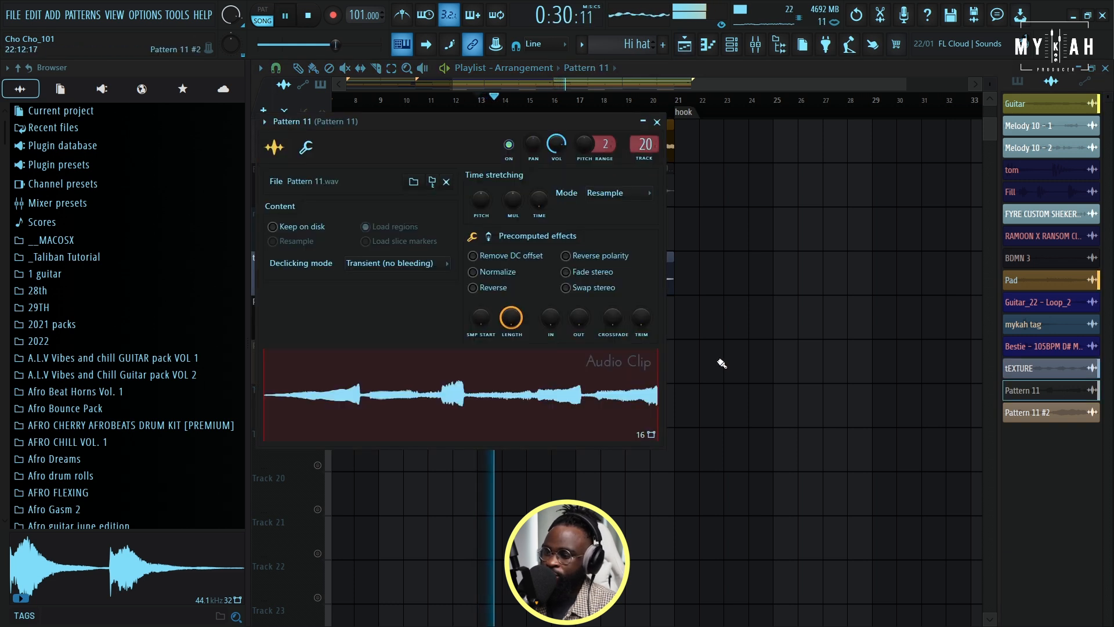
left_click(756, 47)
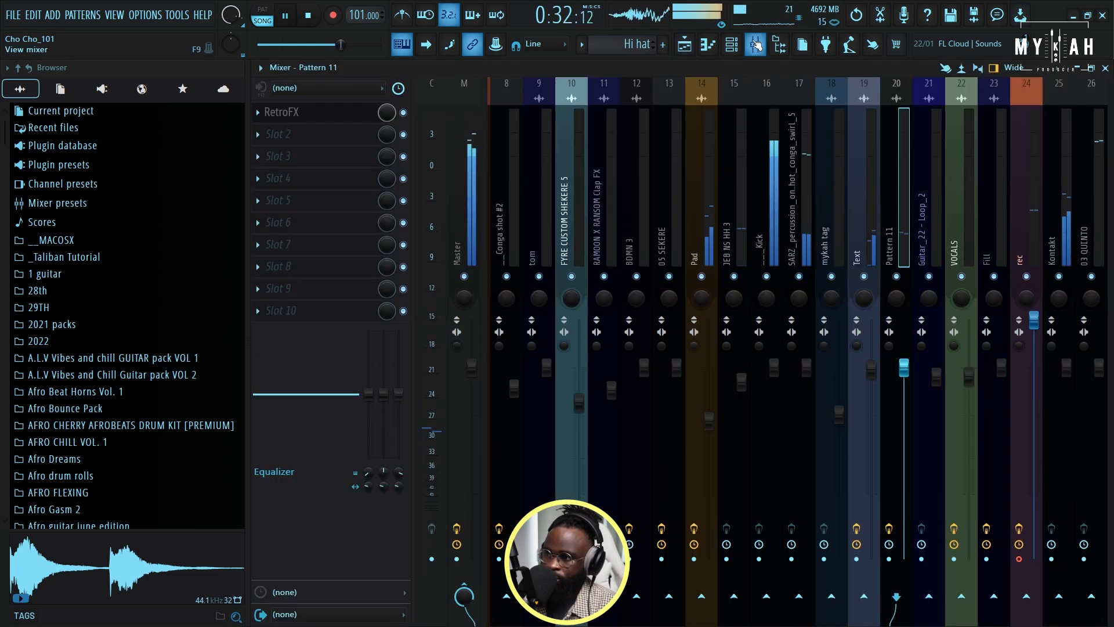
key("space")
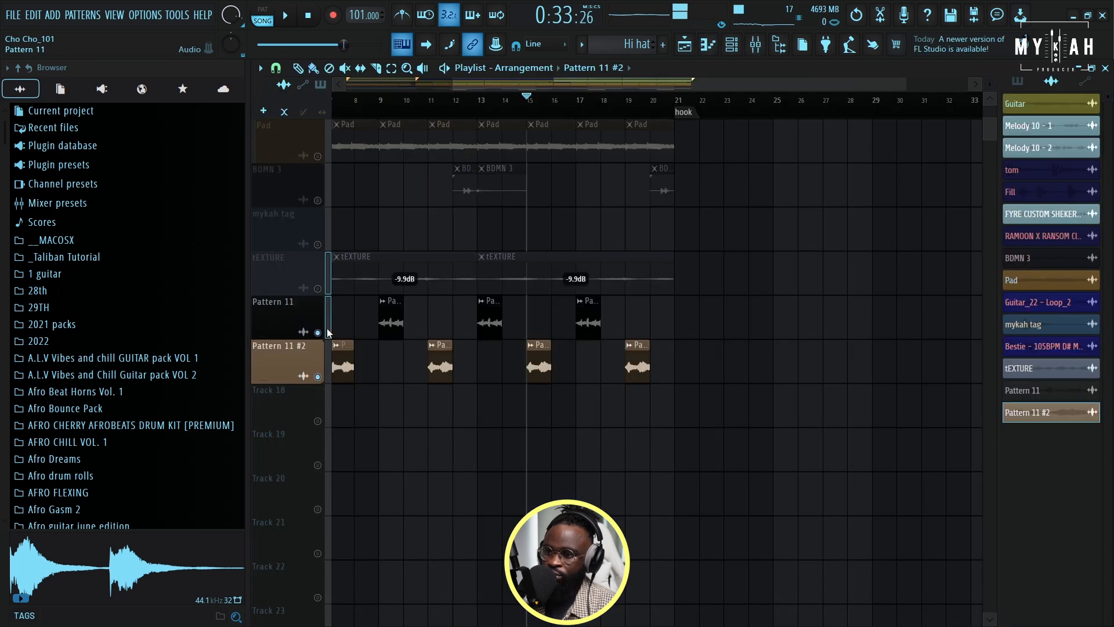
Play the arrangement with all its tracks and look over the full track list in the playlist
key("space")
scroll(449, 315, "up", 6)
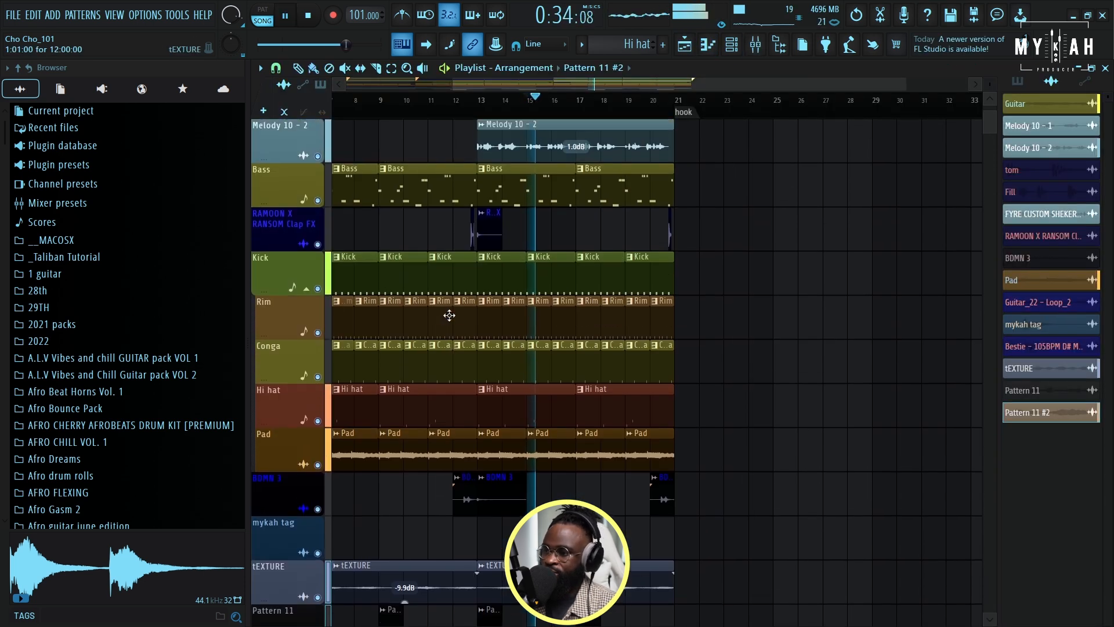
scroll(593, 109, "down", 3)
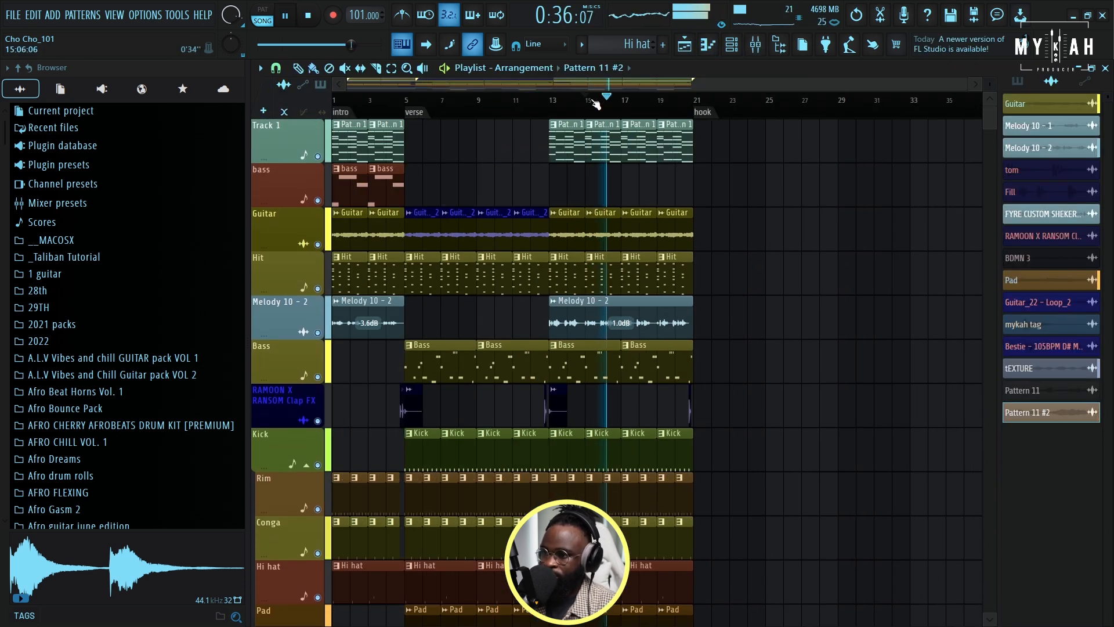
Open the Melody 10 - 2 clip's settings and examine FabFilter Pro-MB on its mixer track during playback
left_click(606, 302)
key("space")
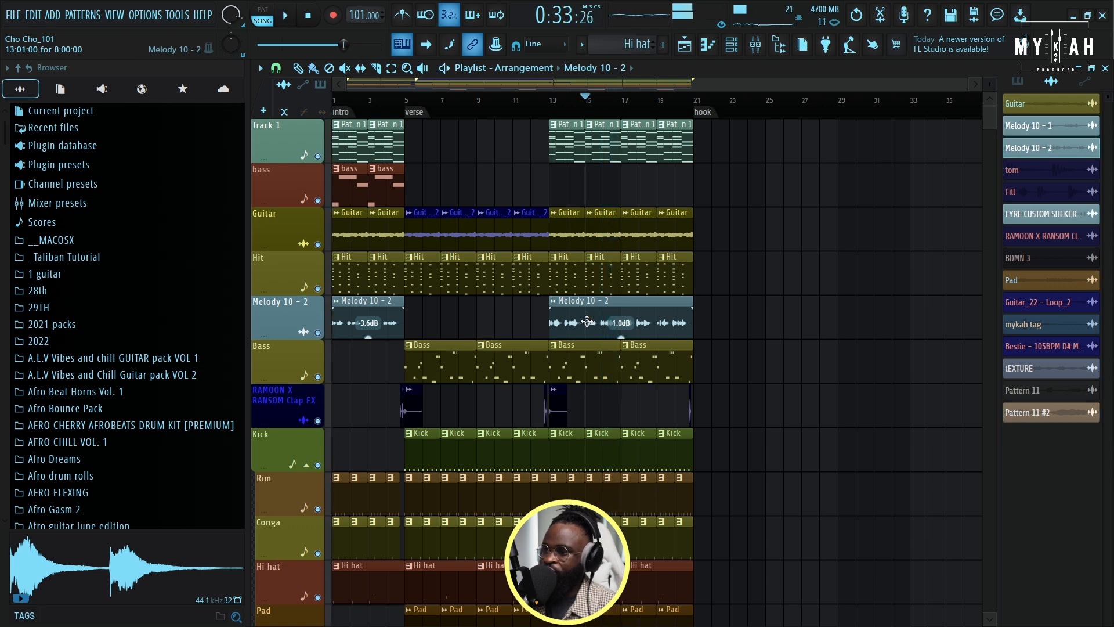
double_click(607, 301)
left_click(761, 51)
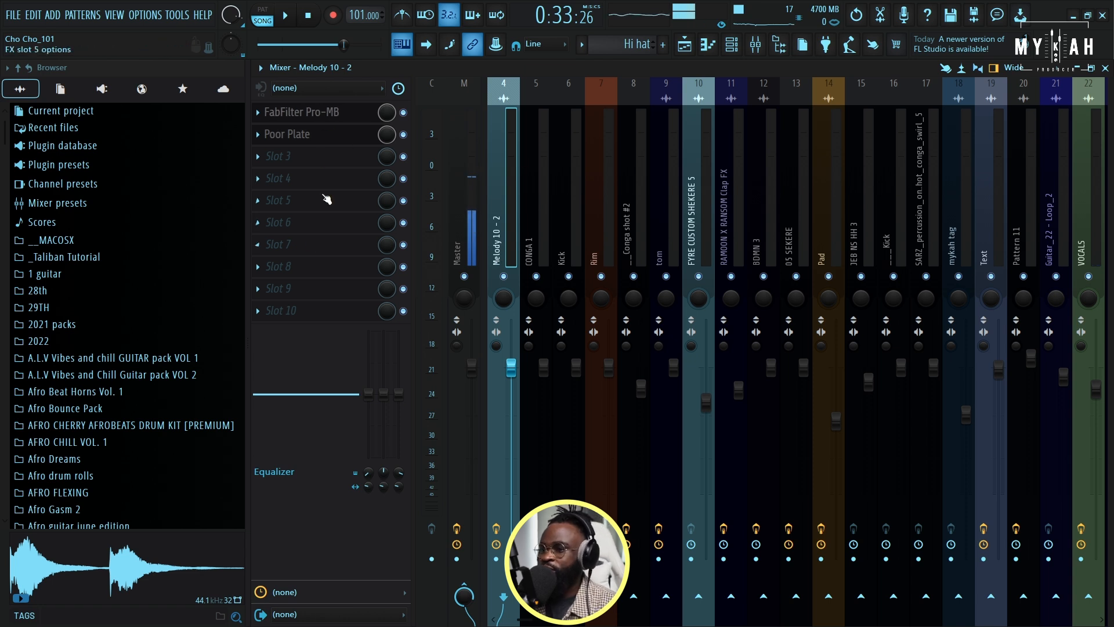
left_click(315, 120)
key("space")
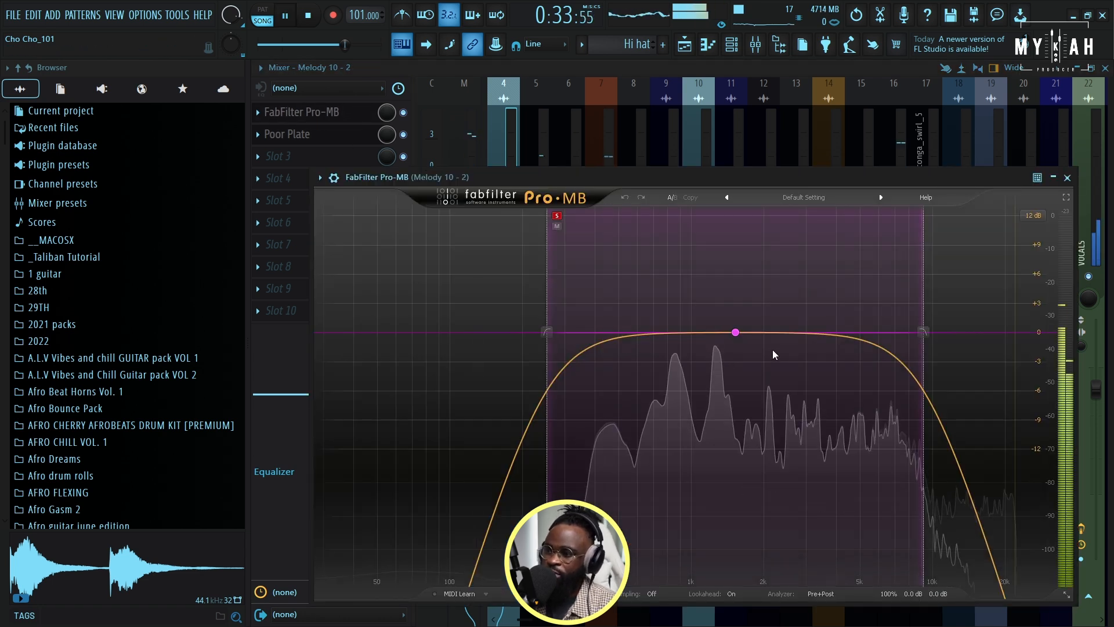
Stop playback and examine the Poor Plate reverb settings on the Melody 10 - 2 mixer track
key("space")
left_click(318, 141)
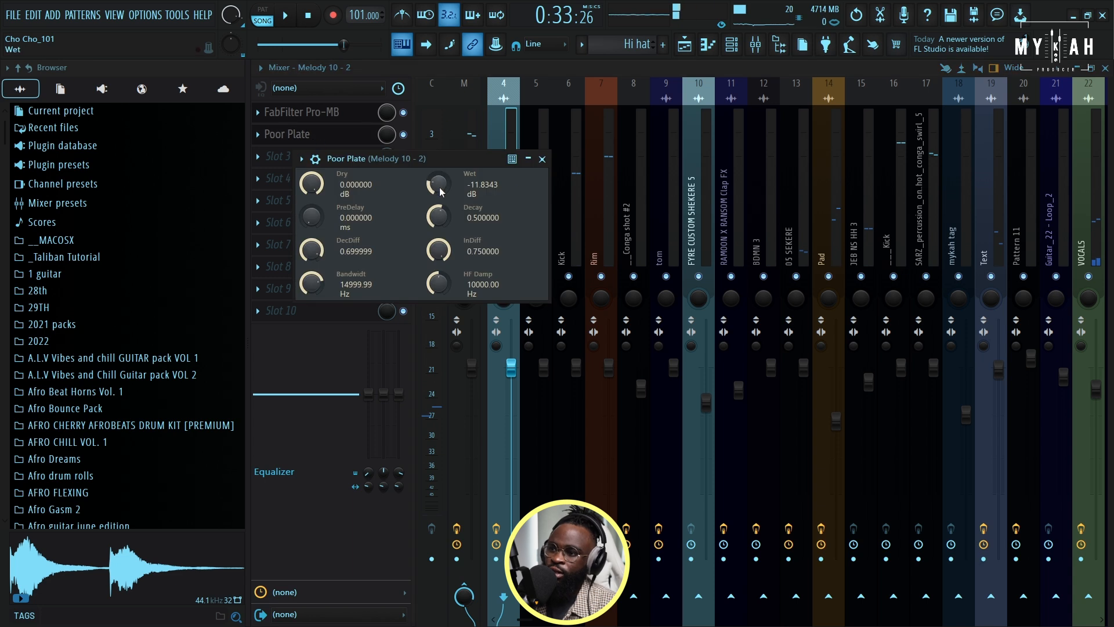
key("space")
Return to the playlist with the playhead at bar 1 and shrink the track heights to fit the whole arrangement
left_click(685, 44)
key("space")
left_click(335, 100)
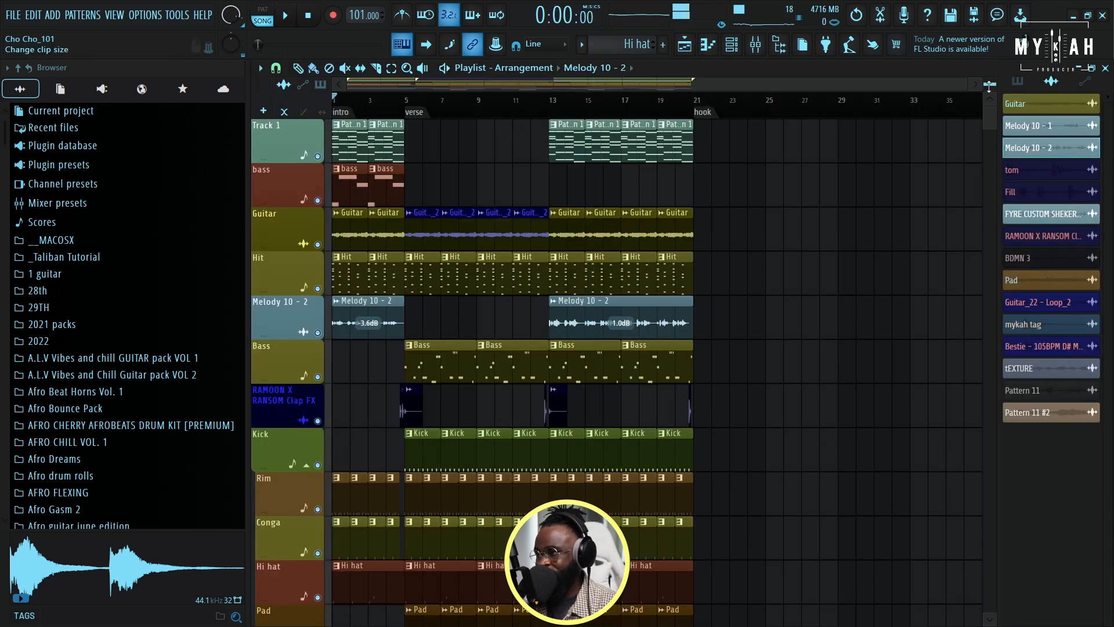
scroll(990, 86, "down", 4)
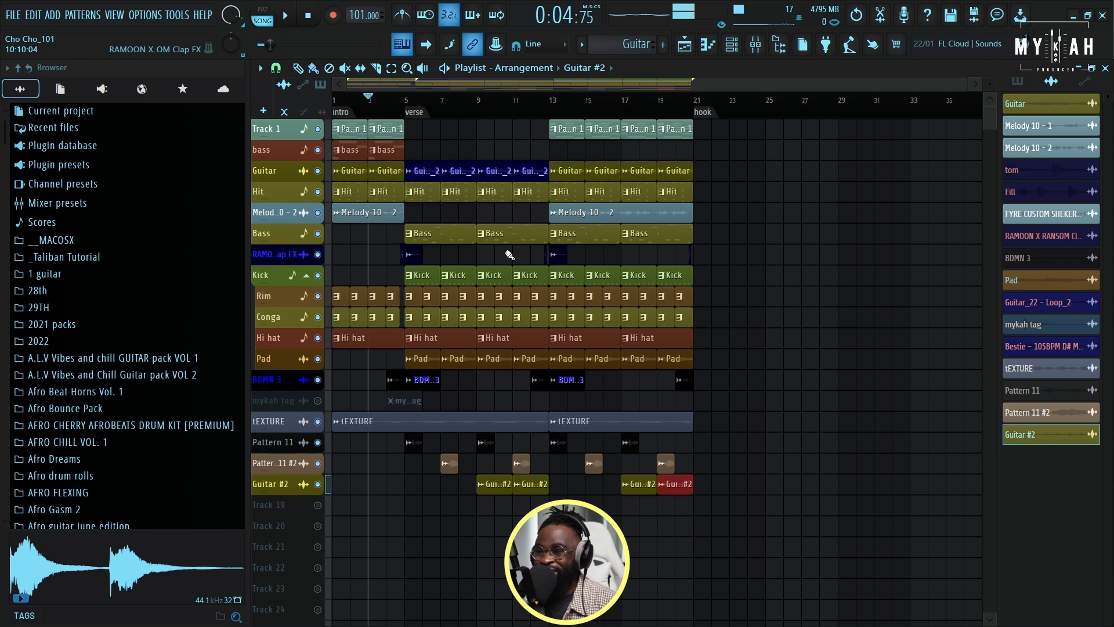
Show the Unsorted group in the channel rack and open the Kontakt 7 instrument
left_click(730, 51)
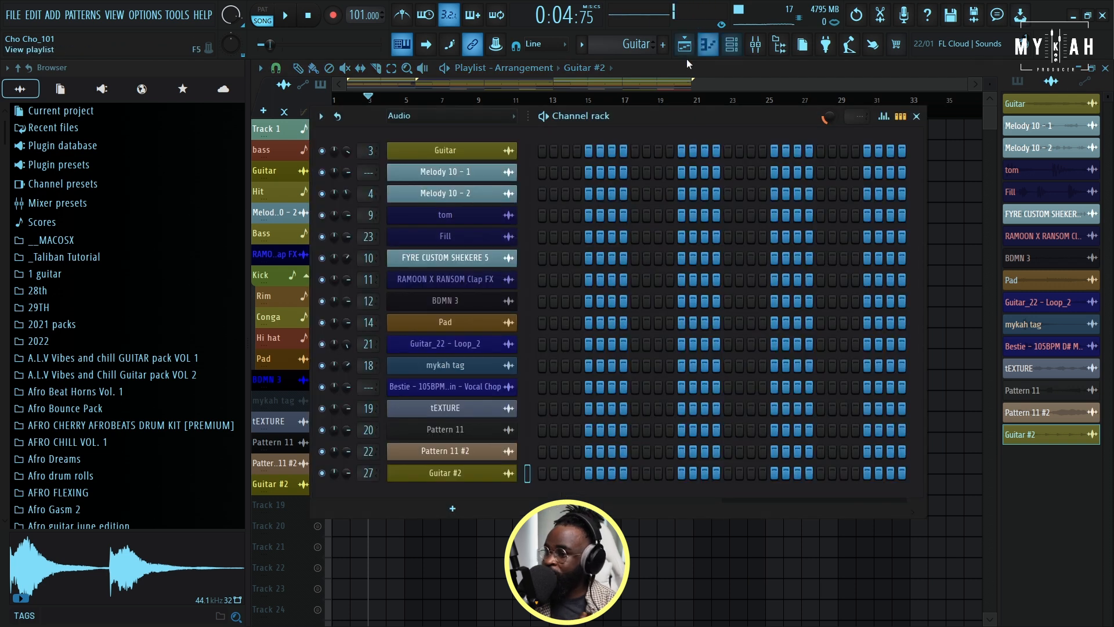
left_click(444, 118)
left_click(447, 165)
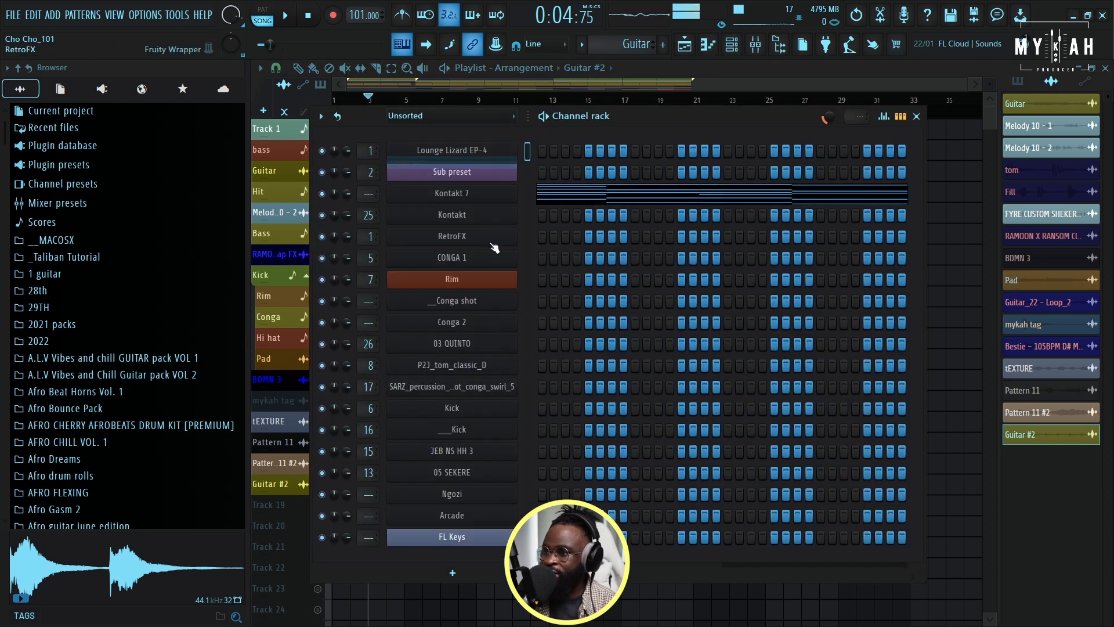
left_click(486, 196)
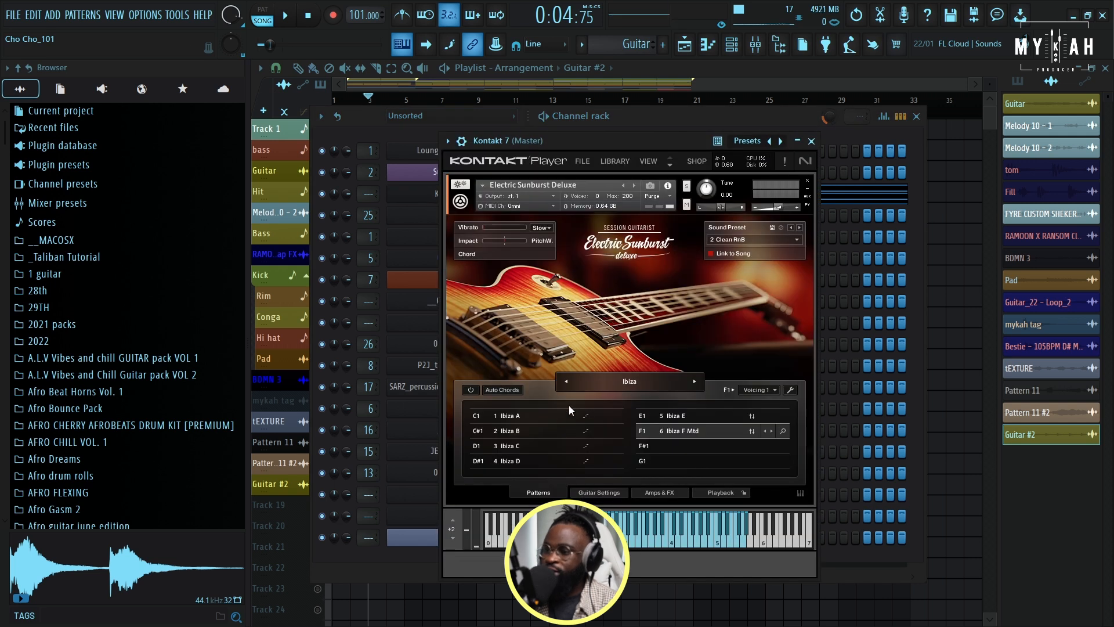
Open Kontakt's library and browse its instruments
left_click(581, 160)
left_click(606, 161)
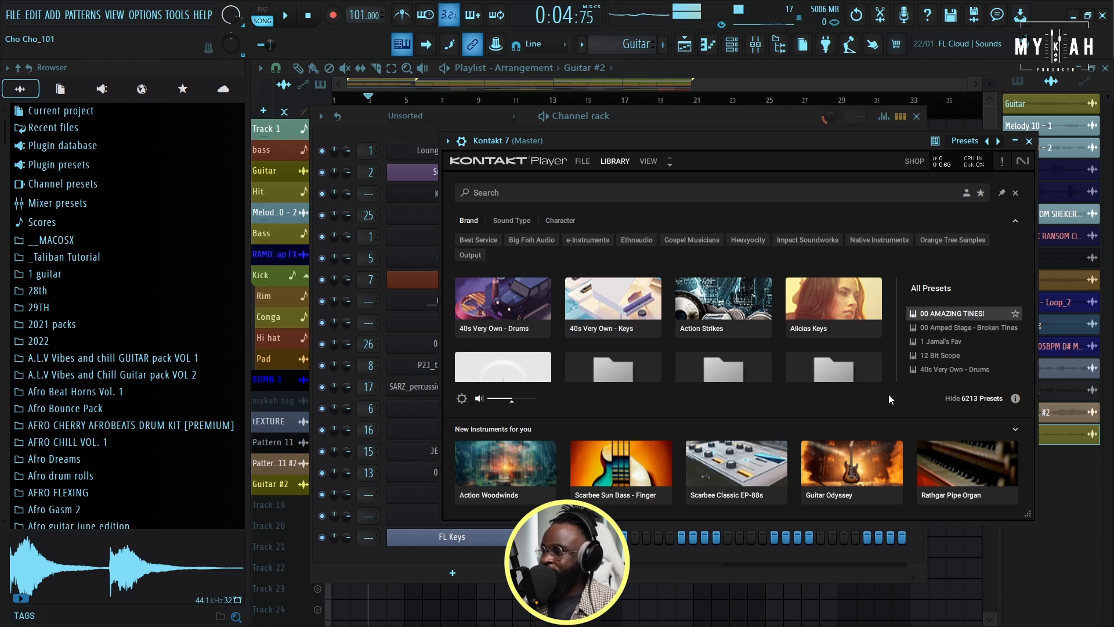
scroll(663, 327, "down", 10)
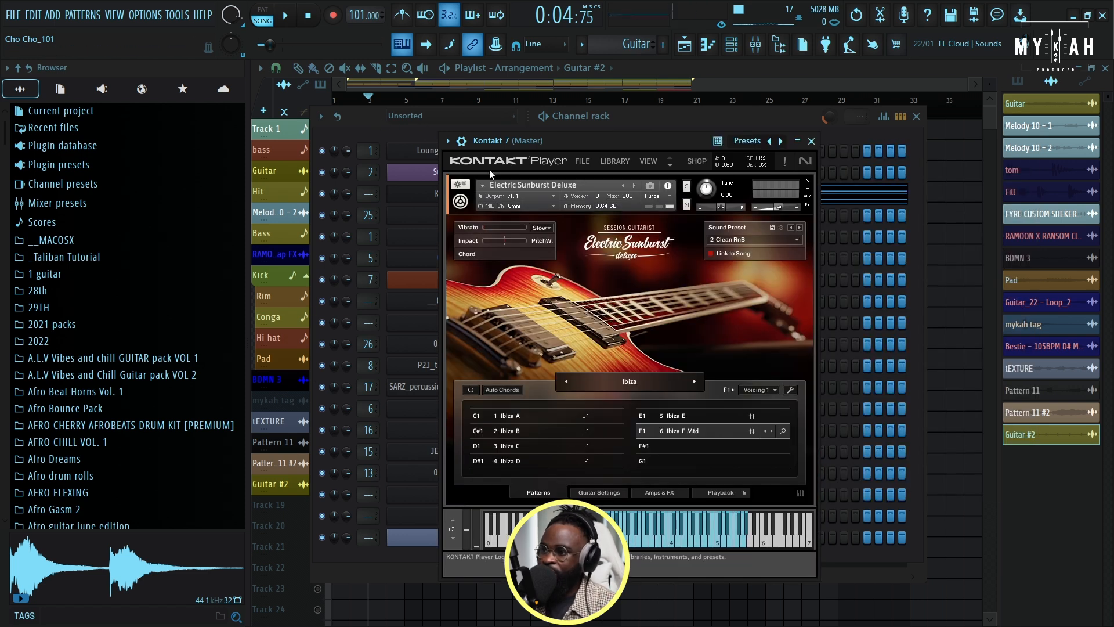
Open the Kontakt 7 channel's piano roll and play its chords in pattern mode
left_click(368, 116)
left_click(540, 200)
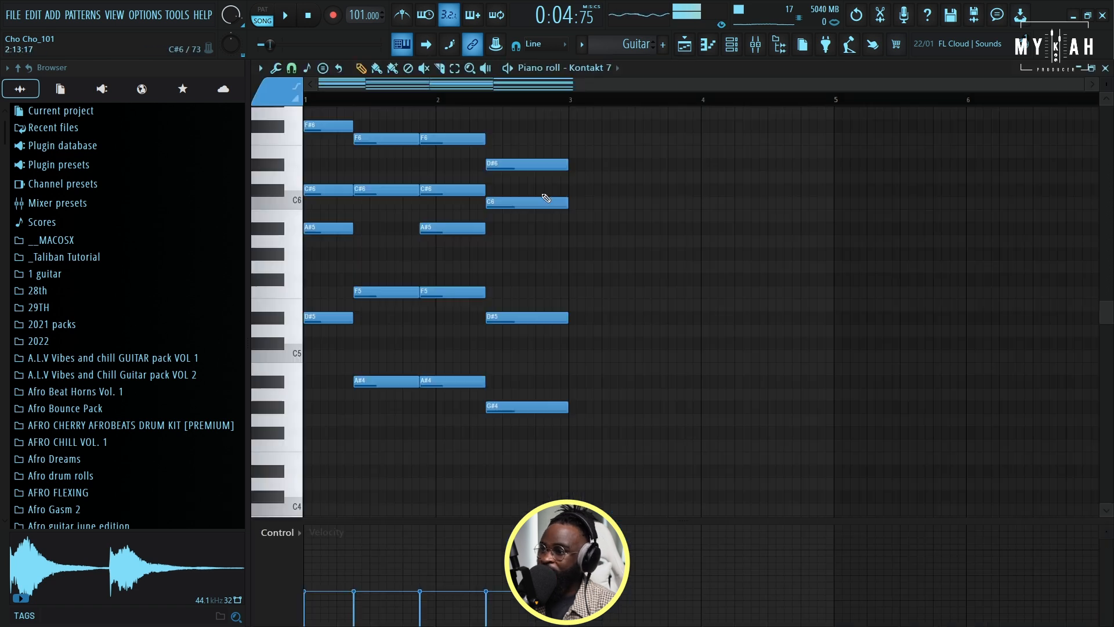
left_click(260, 15)
key("space")
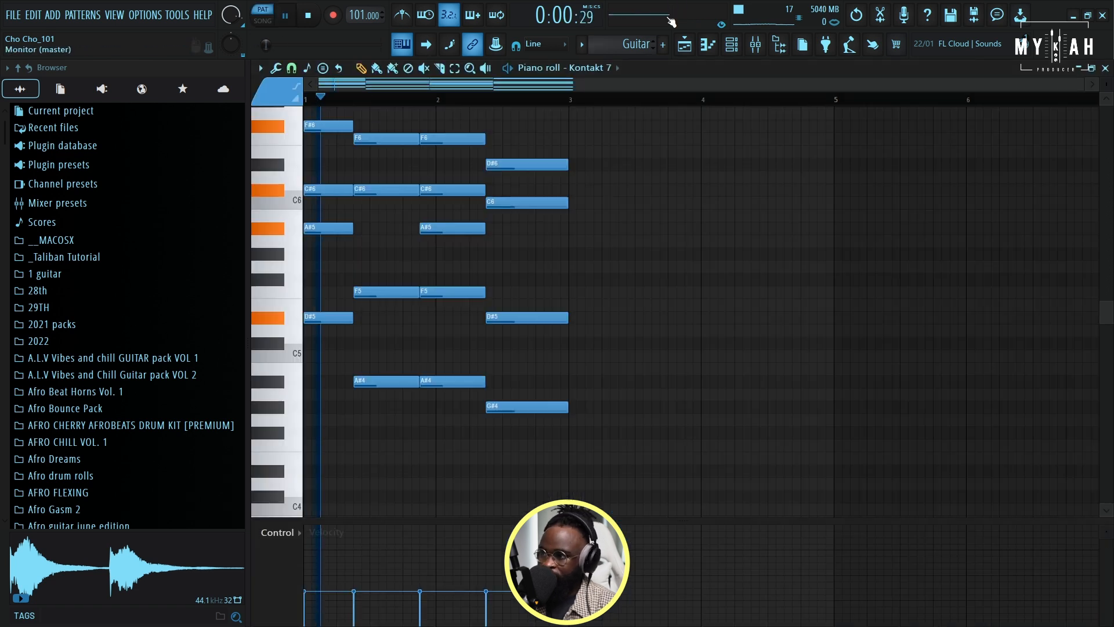
Stop playback, reopen Kontakt 7 from the channel rack, and switch Electric Sunburst Deluxe to the Prime Time song
left_click(732, 44)
key("space")
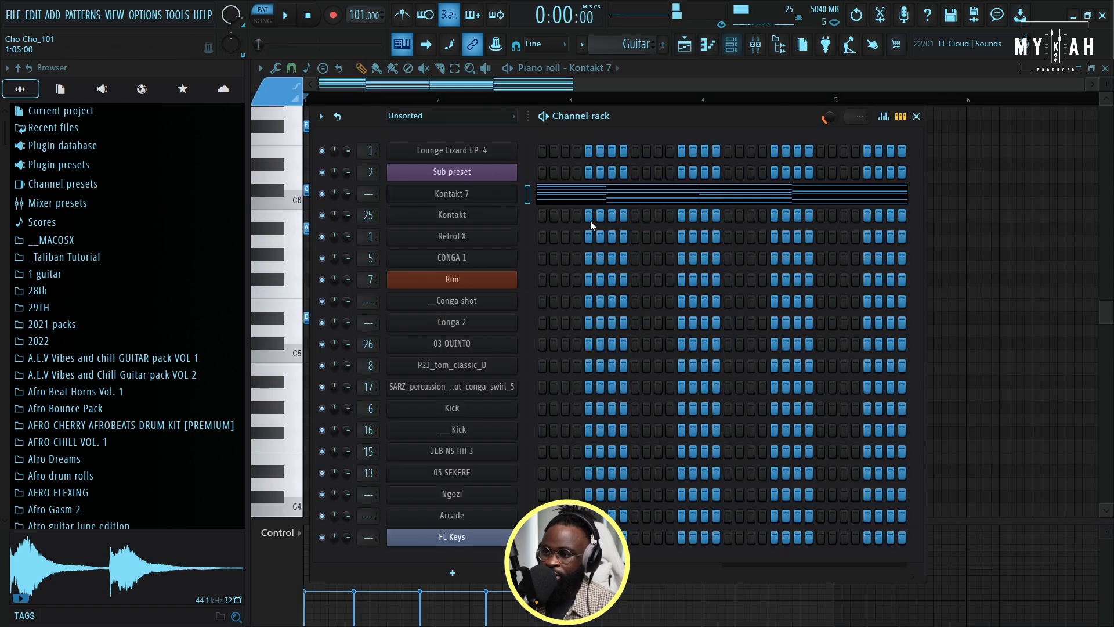
left_click(491, 196)
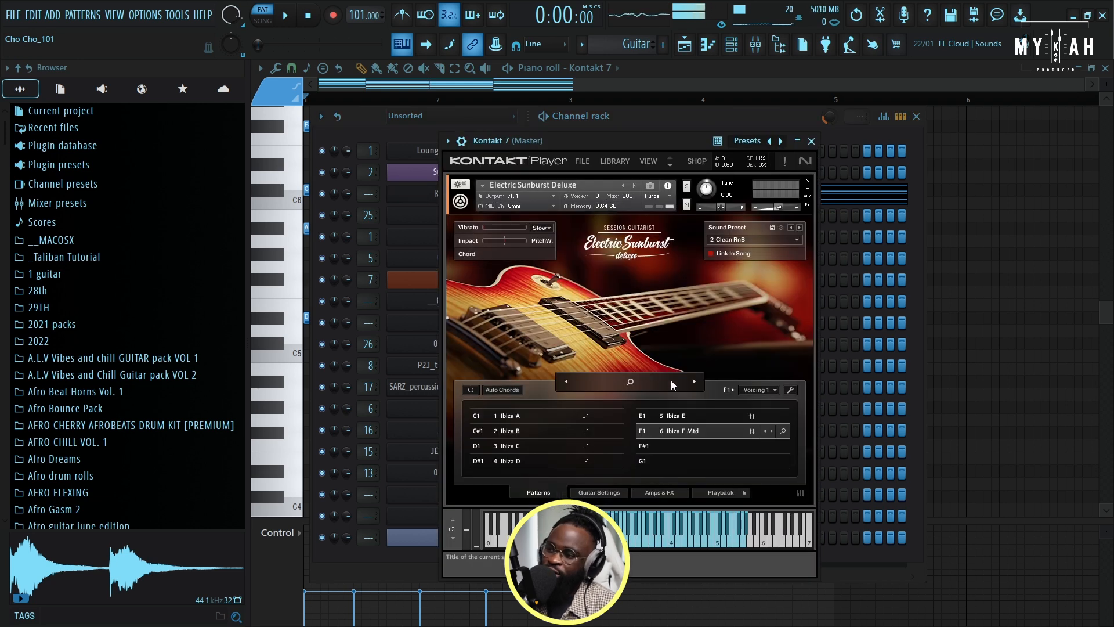
left_click(695, 381)
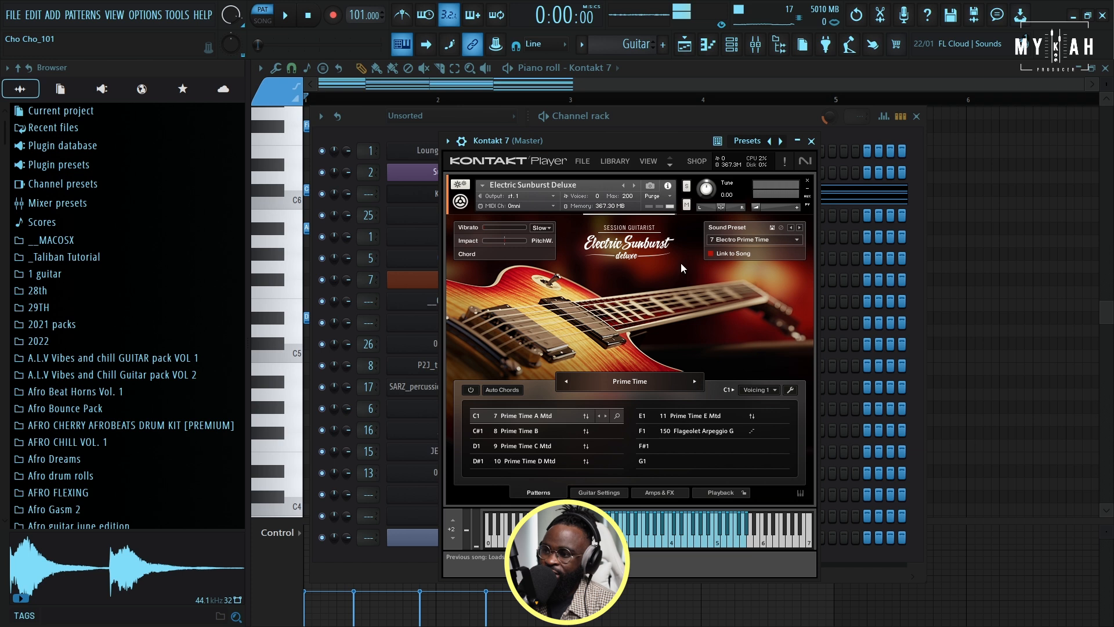
Play the chords and audition the Prime Time B, Prime Time C Mtd and Prime Time D Mtd patterns
left_click_drag(600, 137, 575, 130)
key("space")
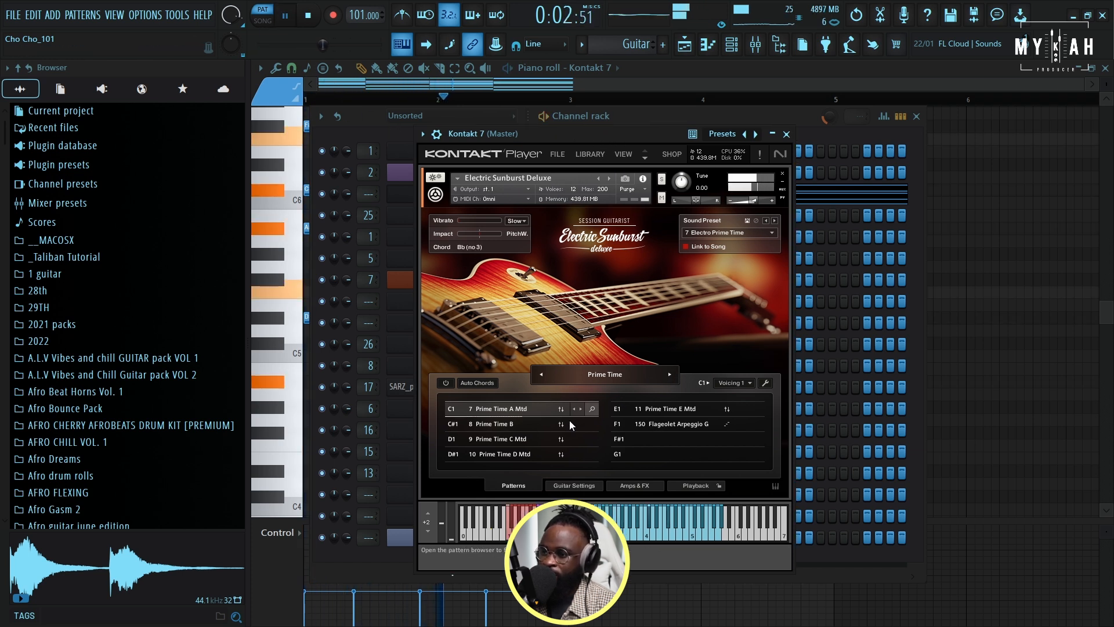
left_click(513, 422)
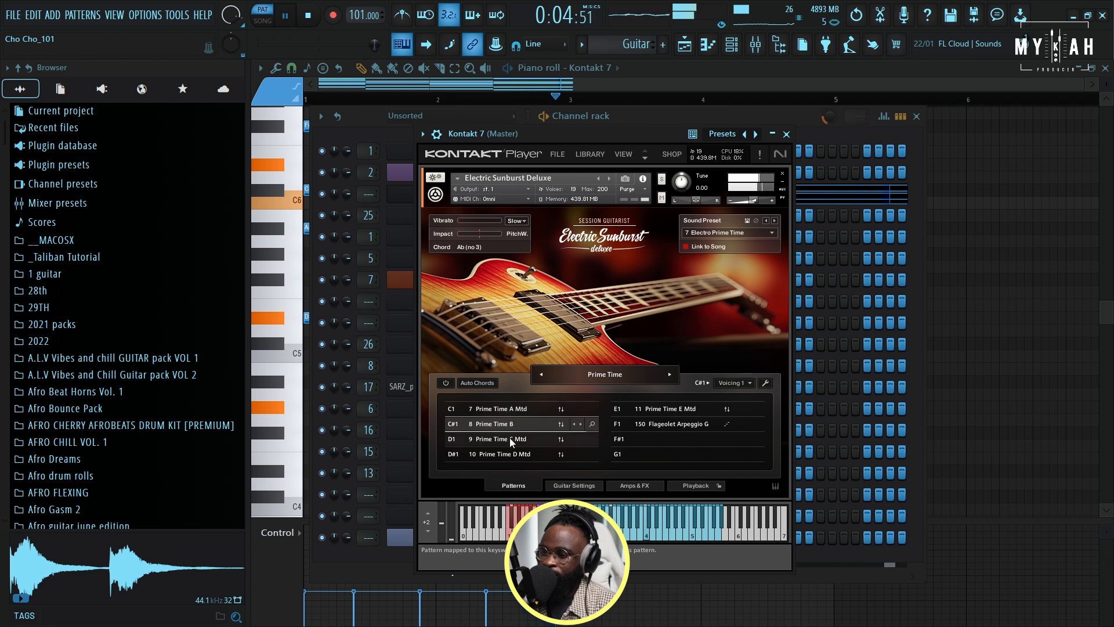
left_click(510, 440)
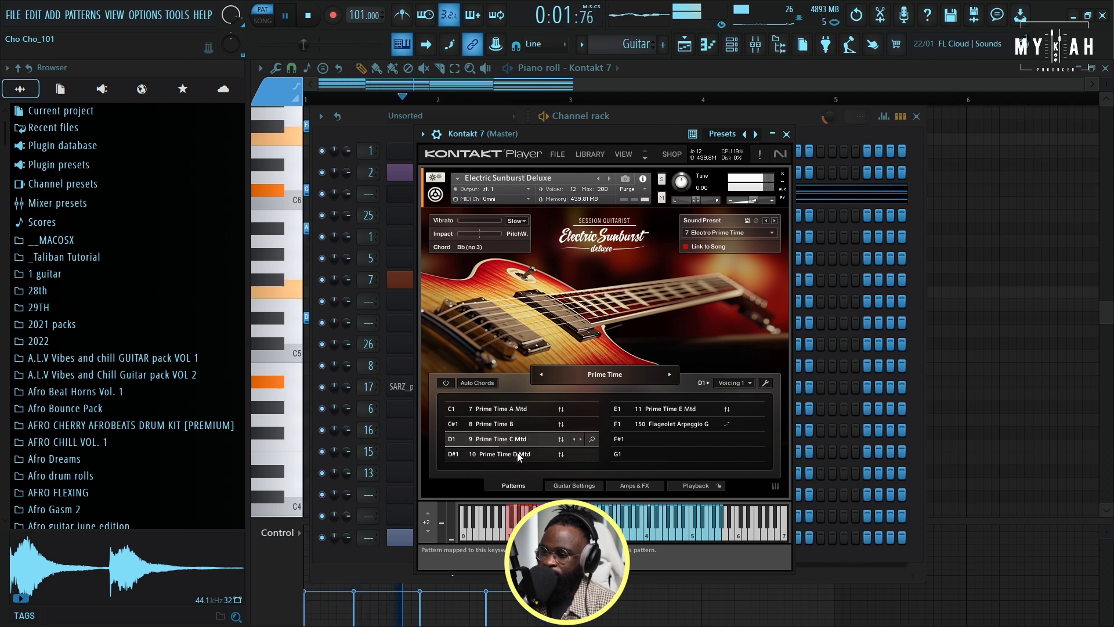
left_click(517, 453)
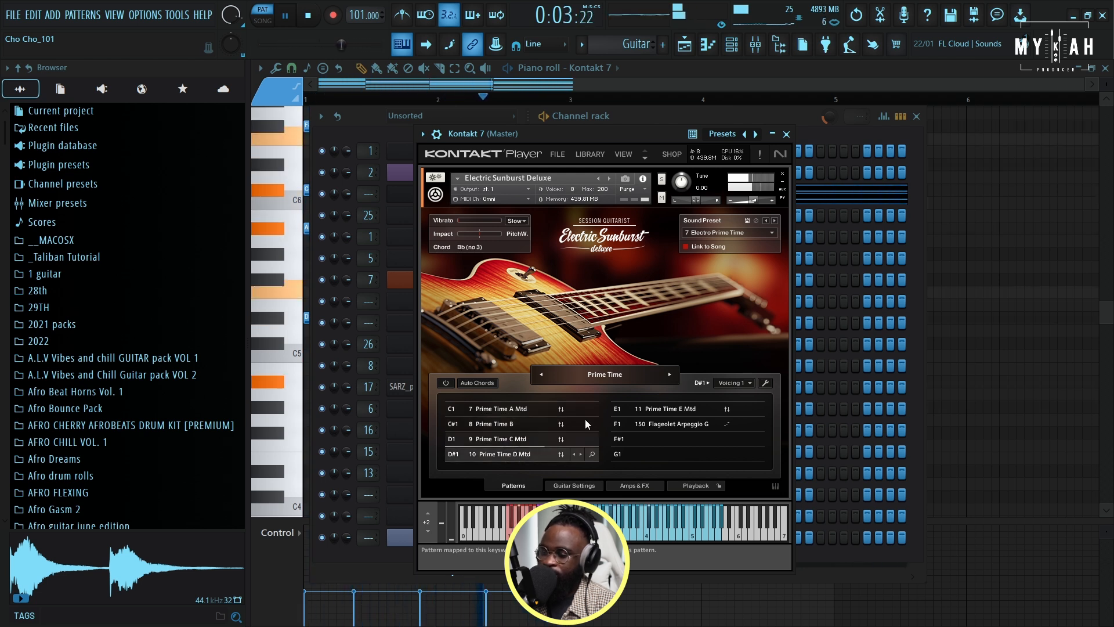
Switch to the Bonfire song and audition its Bonfire E, Bonfire F Mtd, Toolbox E and Dark Matter B patterns
left_click(671, 376)
left_click(643, 413)
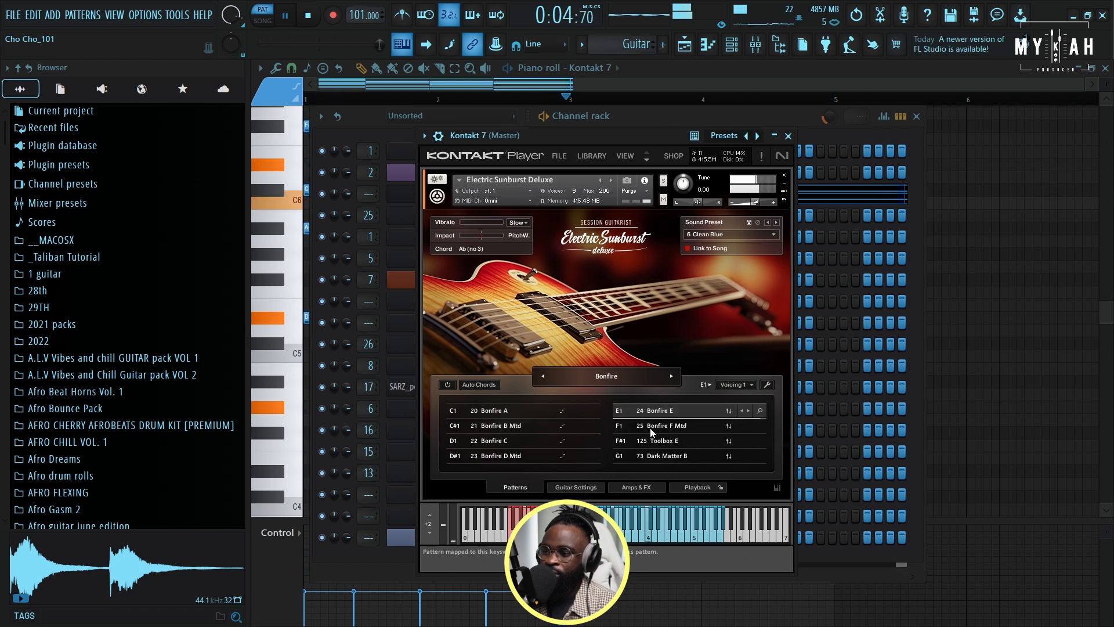
left_click(665, 427)
left_click(660, 441)
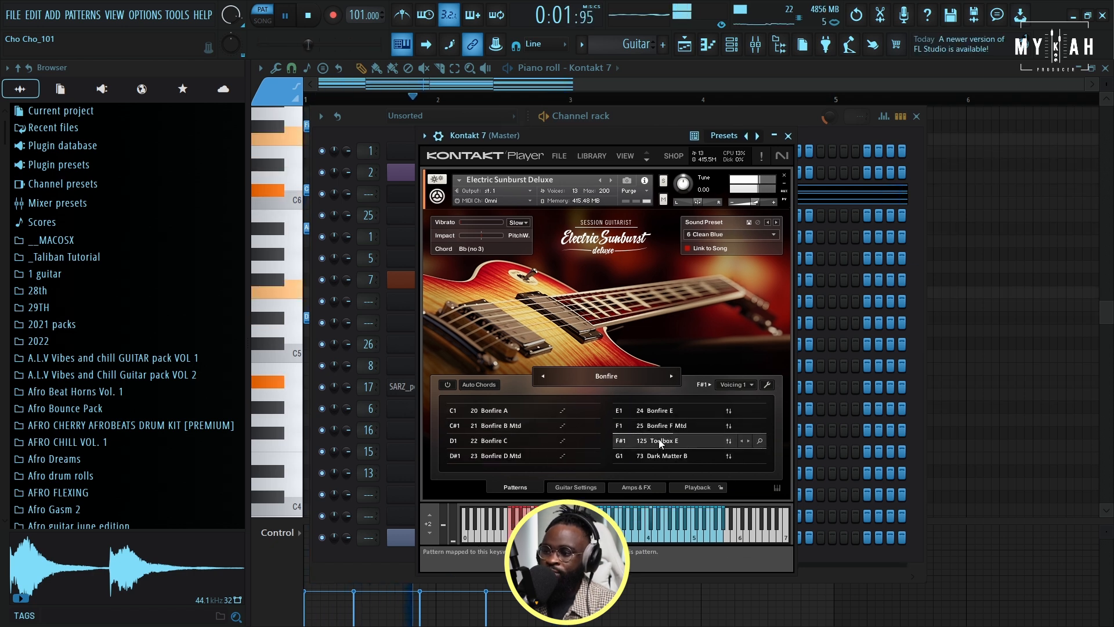
left_click(660, 458)
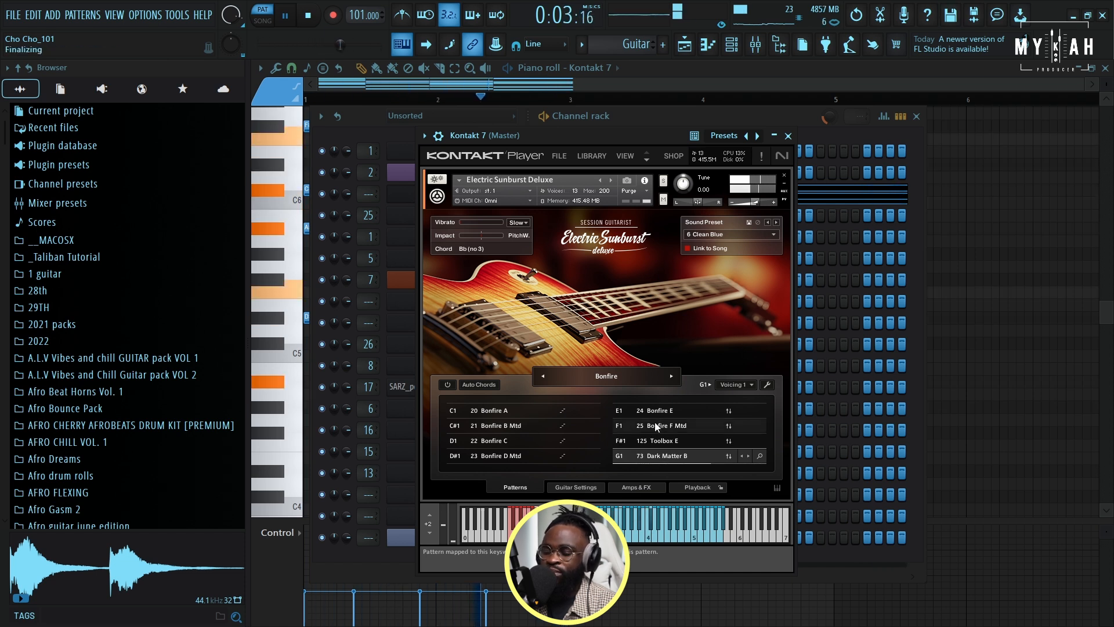
Browse the songs in Electric Sunburst Deluxe's Song Browser and close it
left_click(614, 378)
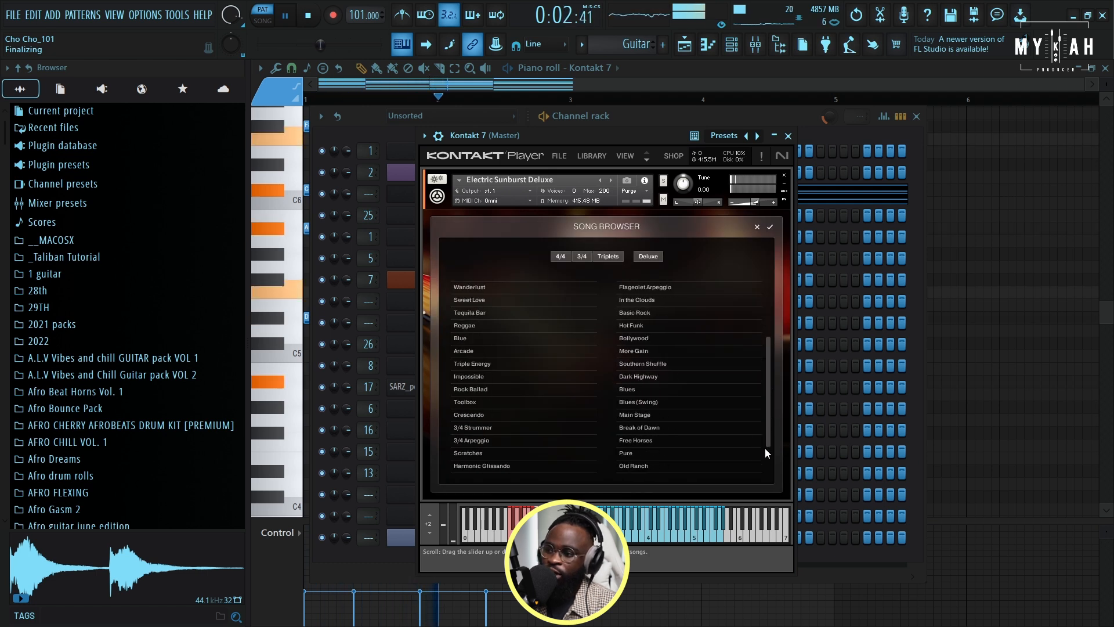
key("Escape")
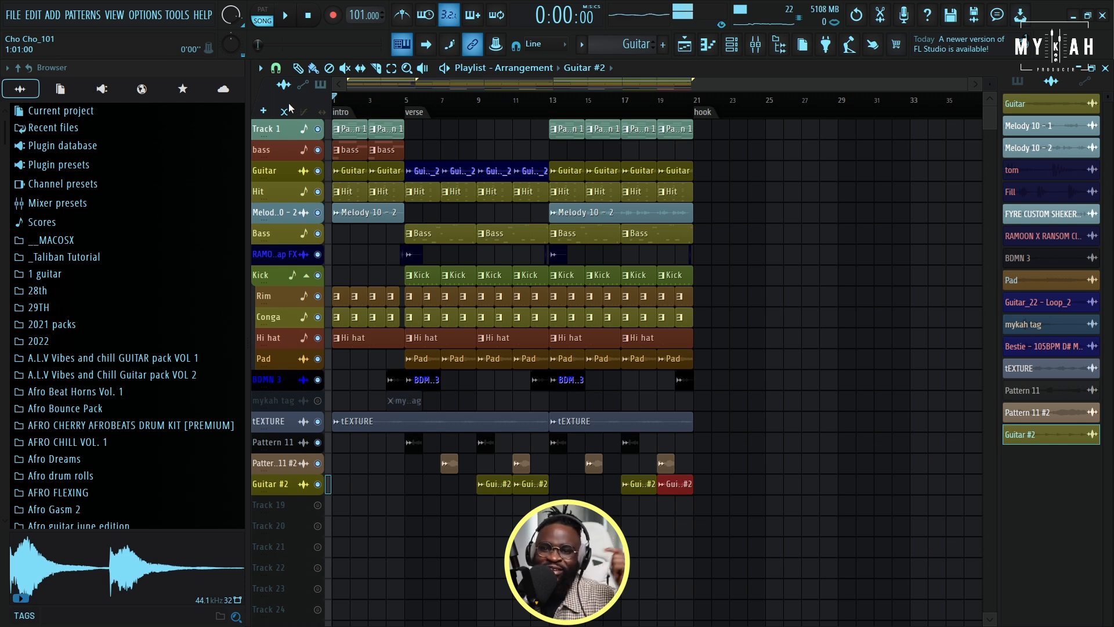
Play the arrangement from the start with the playlist zoomed in and unmute the mykah tag track
key("space")
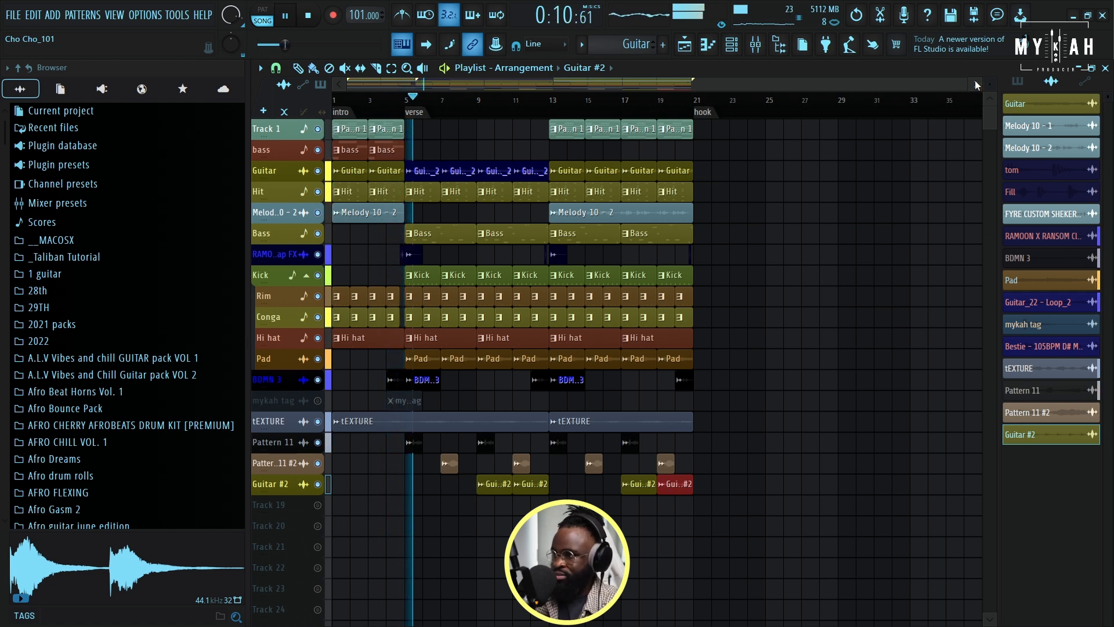
left_click_drag(964, 83, 746, 102)
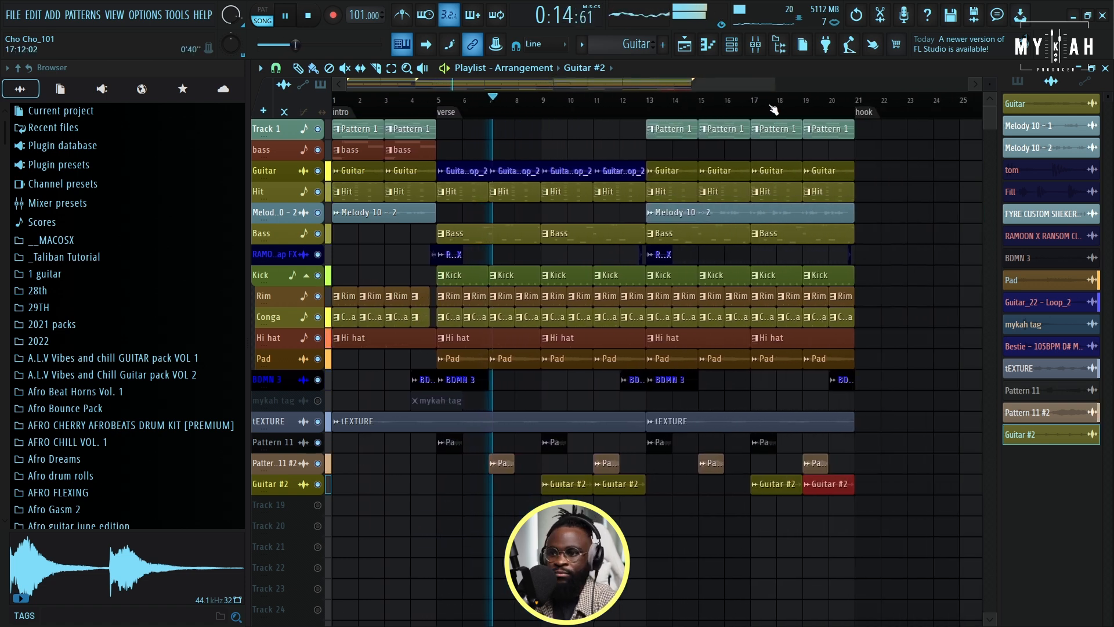
left_click(317, 401)
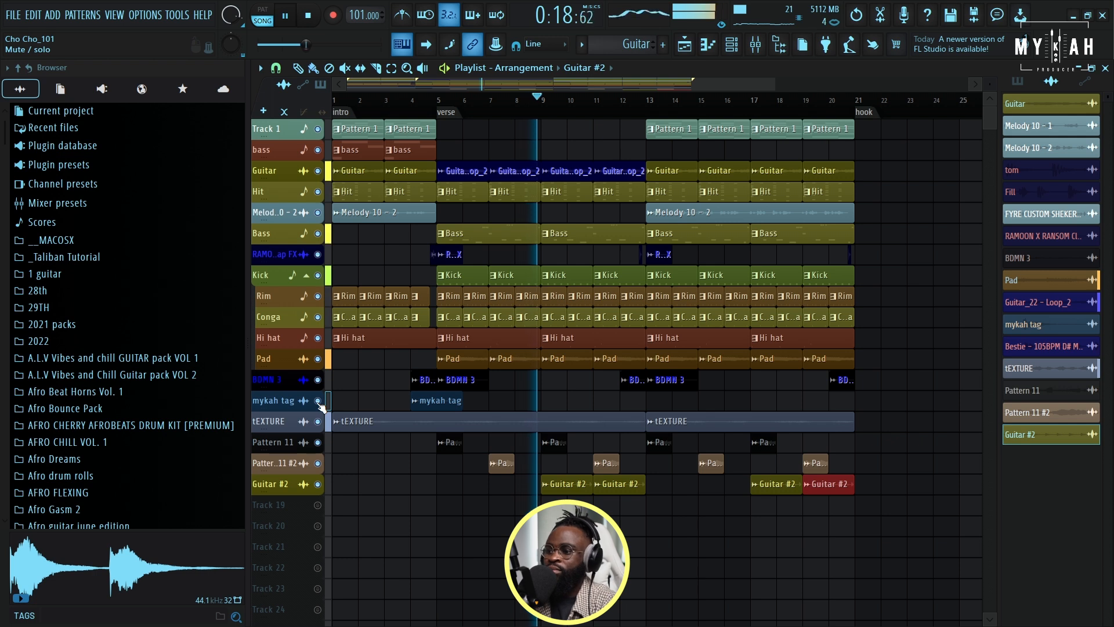